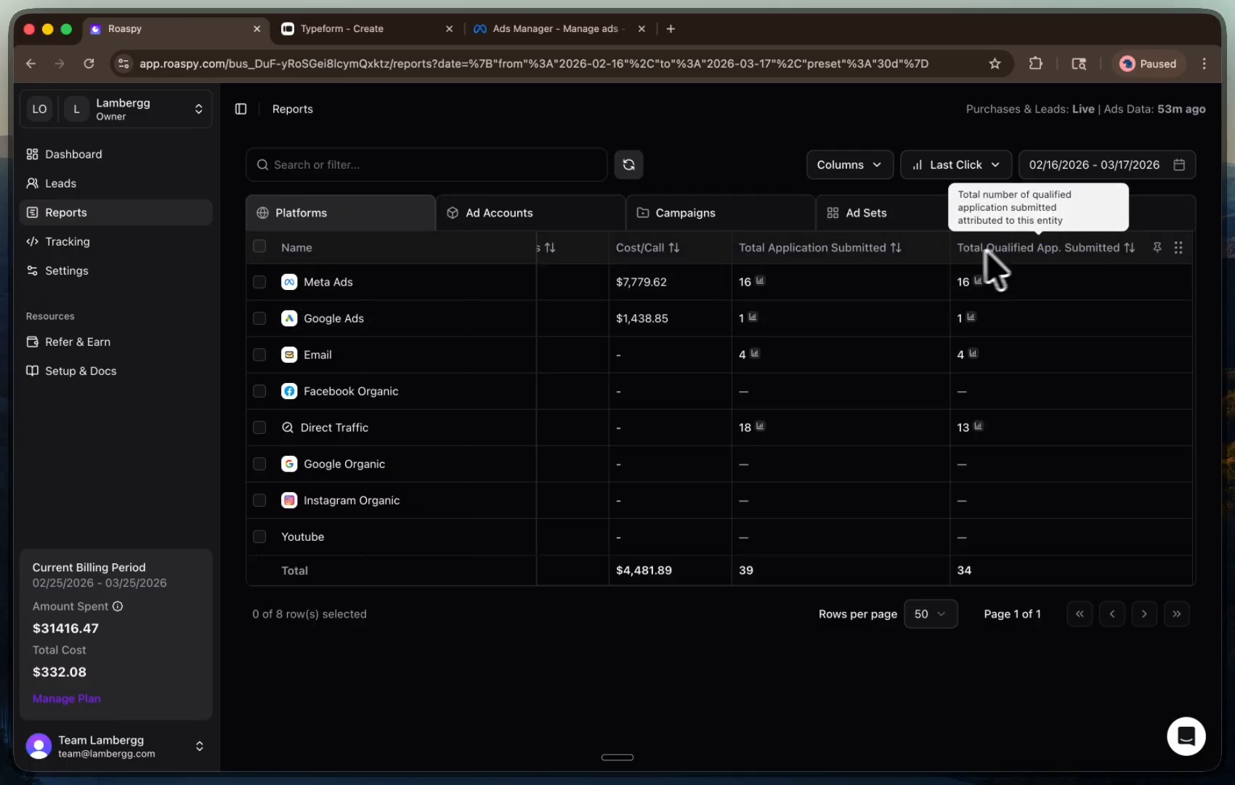
Open the Typeform integration from the Tracking integrations settings
mouse_move(1009, 248)
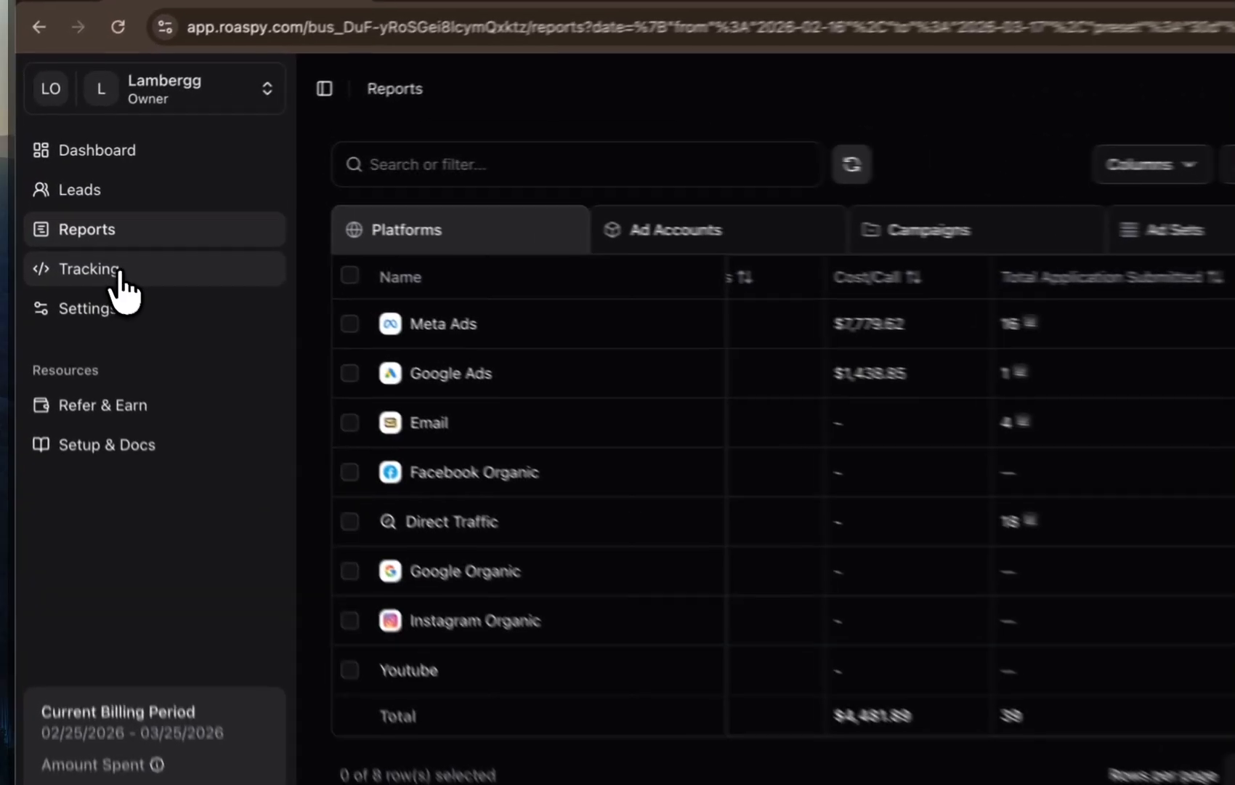
left_click(89, 244)
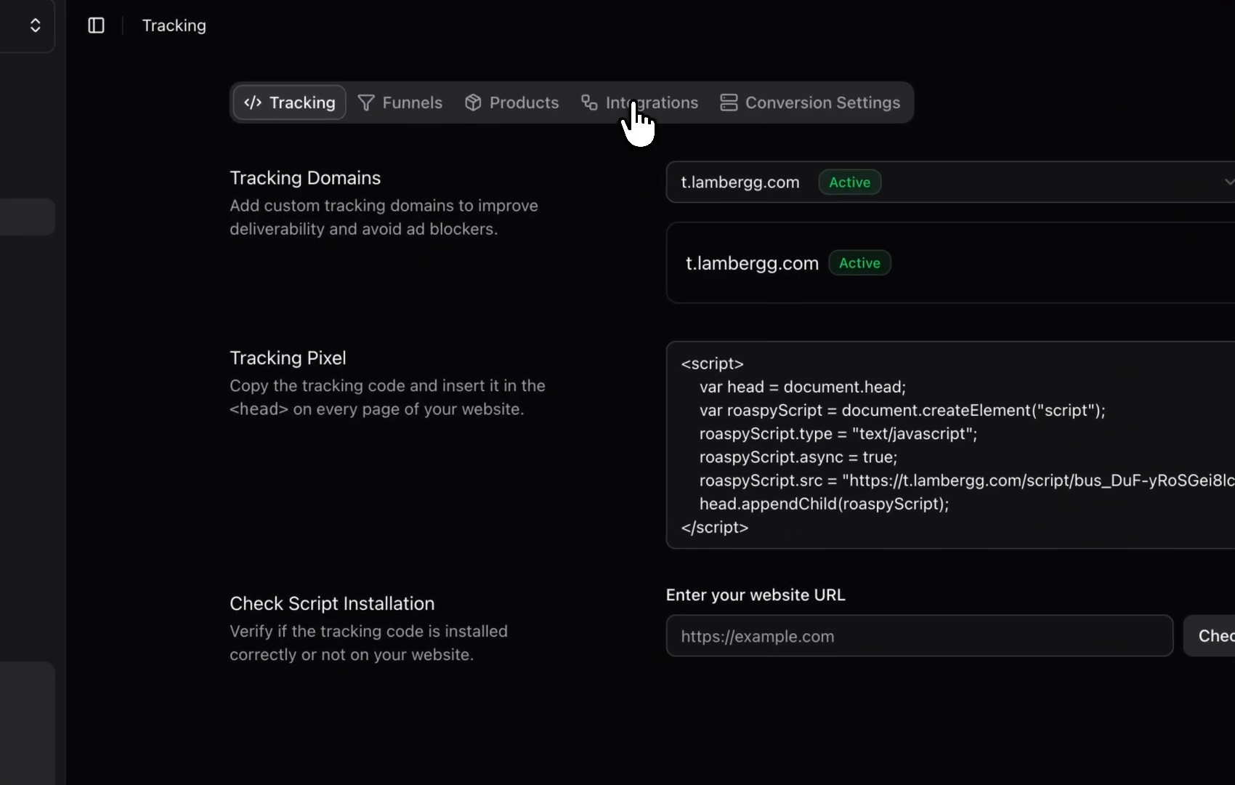
left_click(699, 135)
scroll(740, 552, "down", 5)
scroll(741, 579, "down", 10)
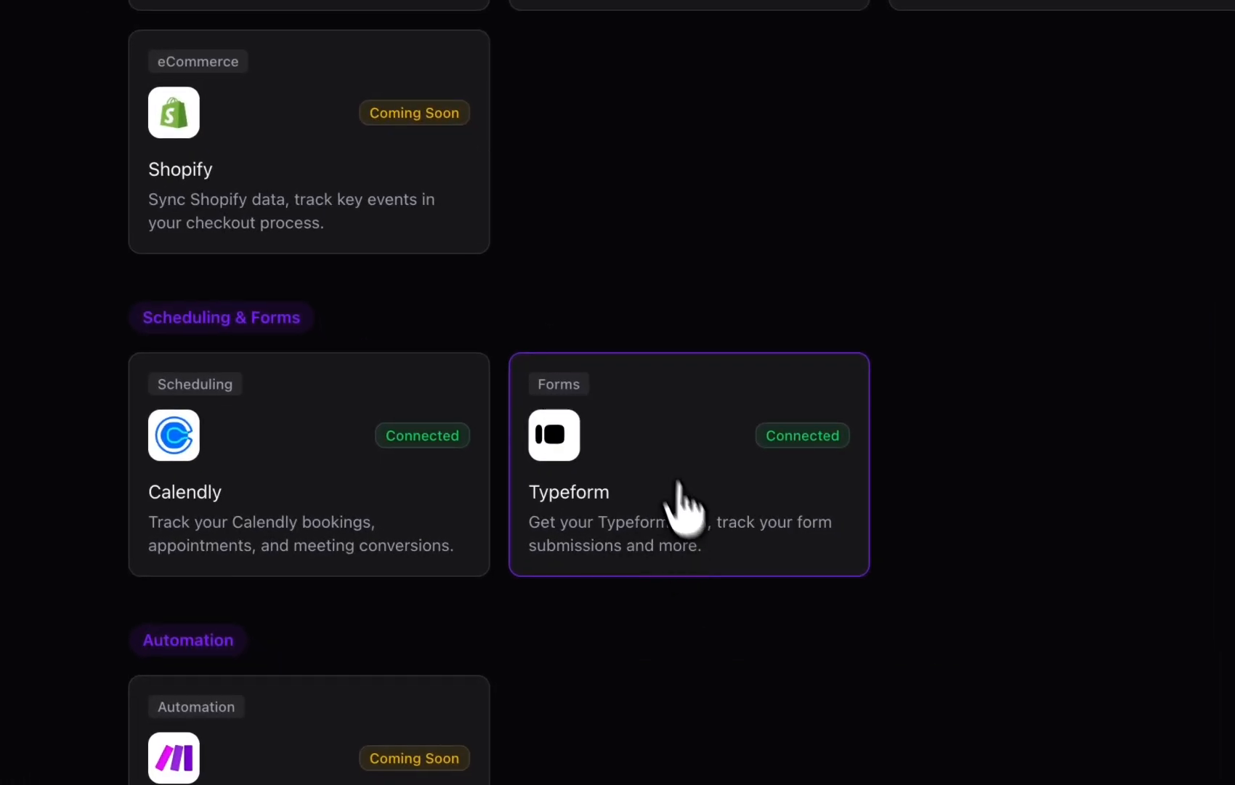
left_click(665, 473)
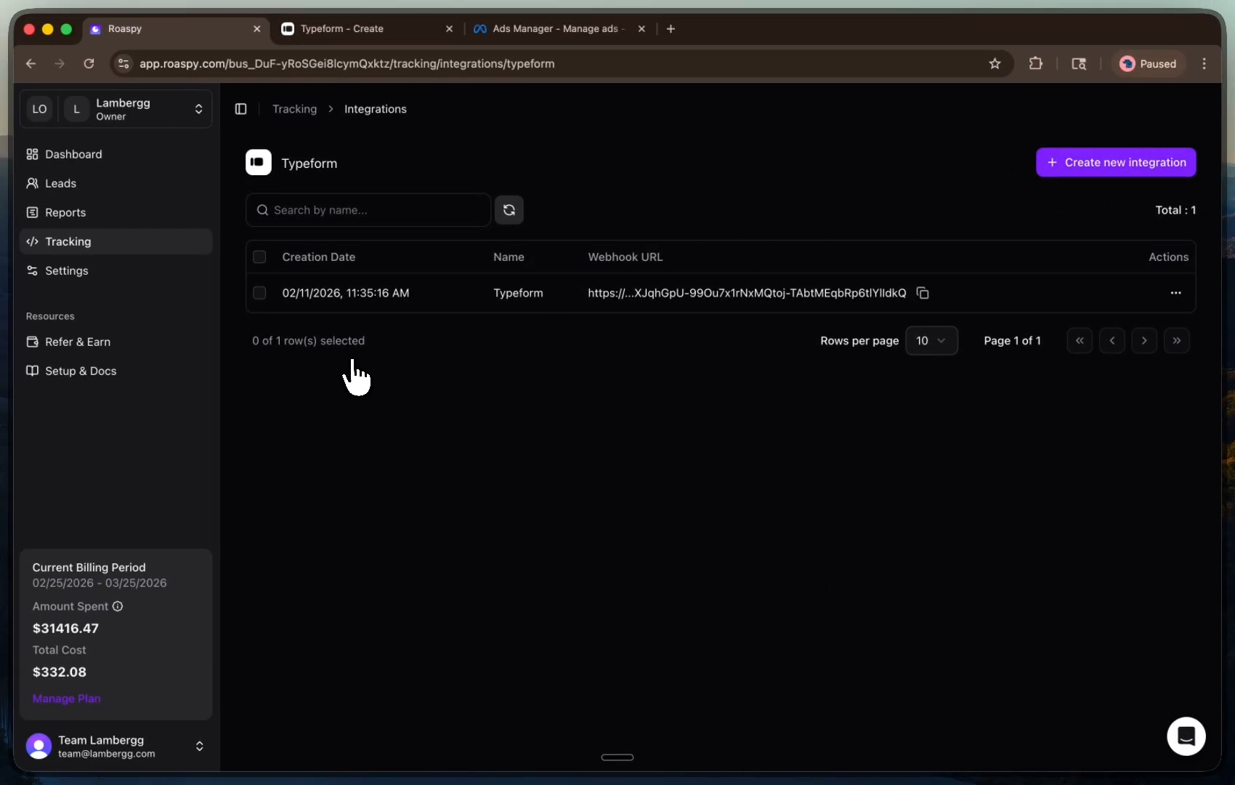
Create a new Typeform integration named test
left_click(1106, 167)
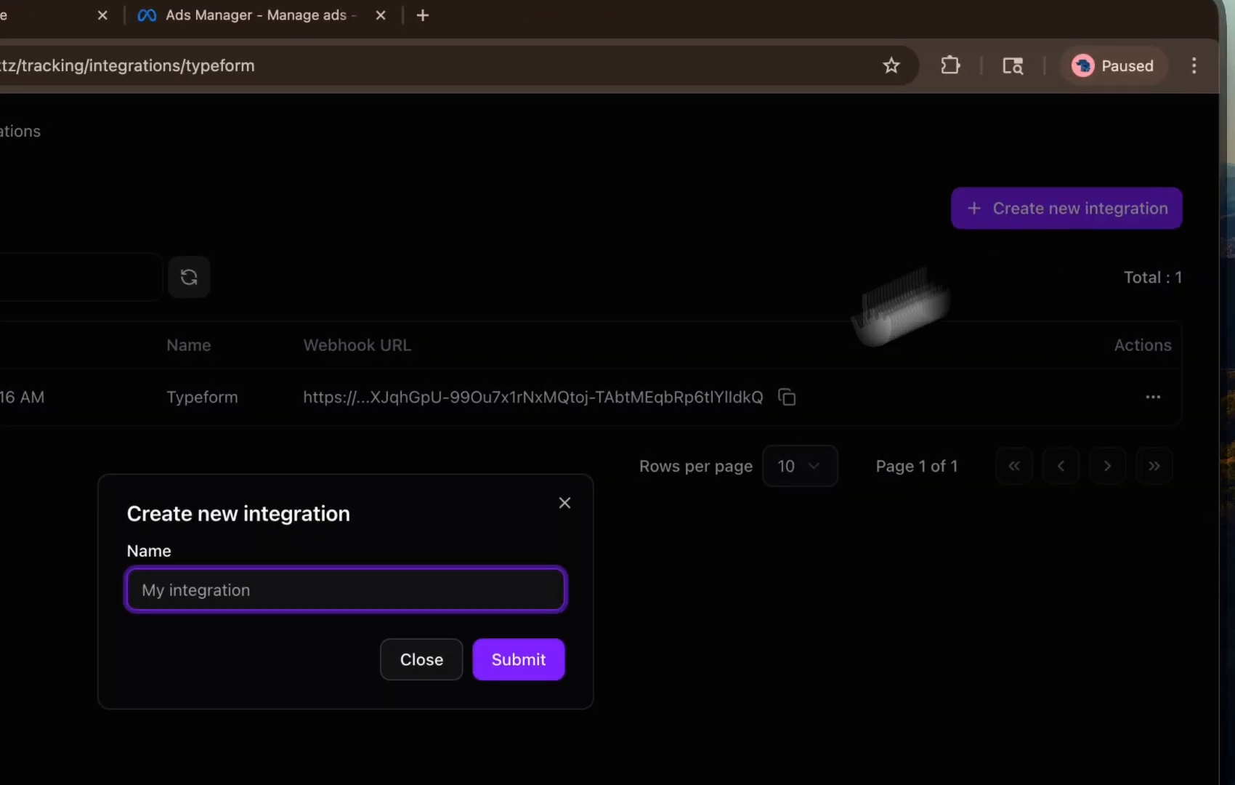
left_click(196, 603)
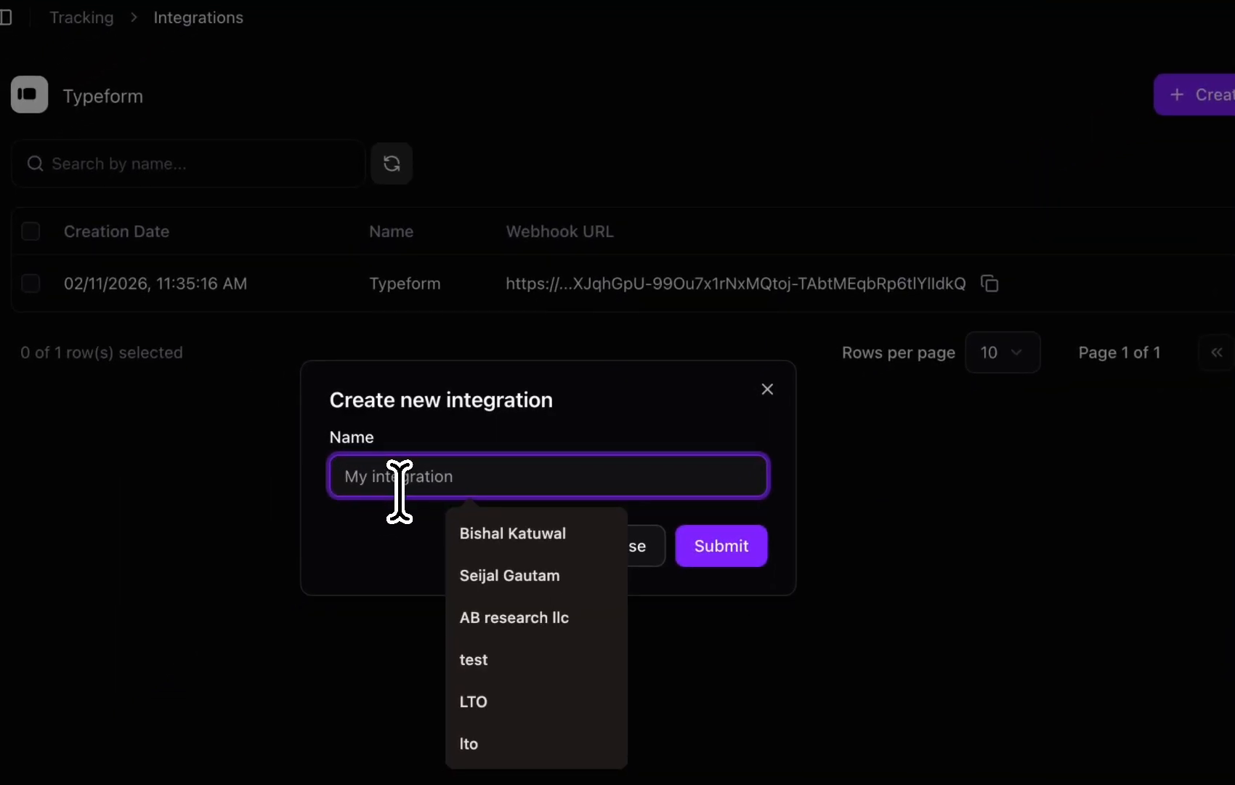
type("test")
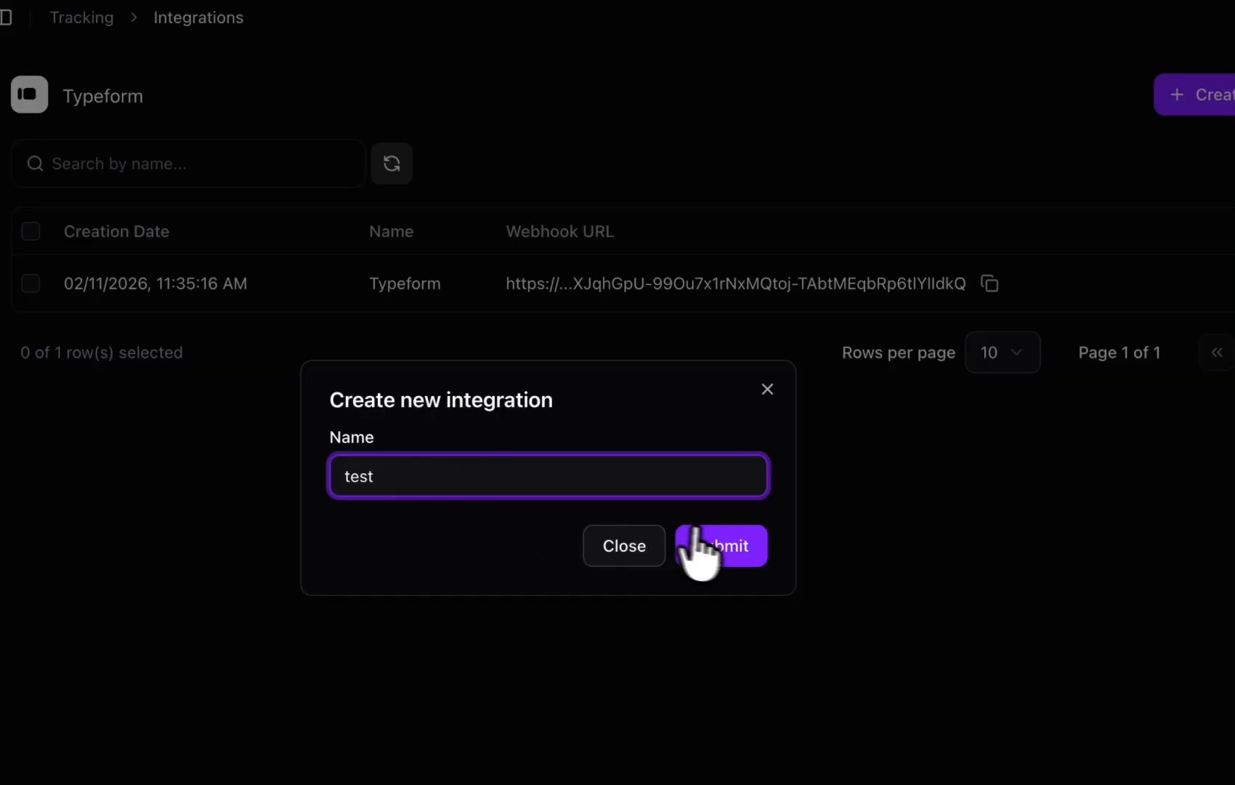
left_click(696, 538)
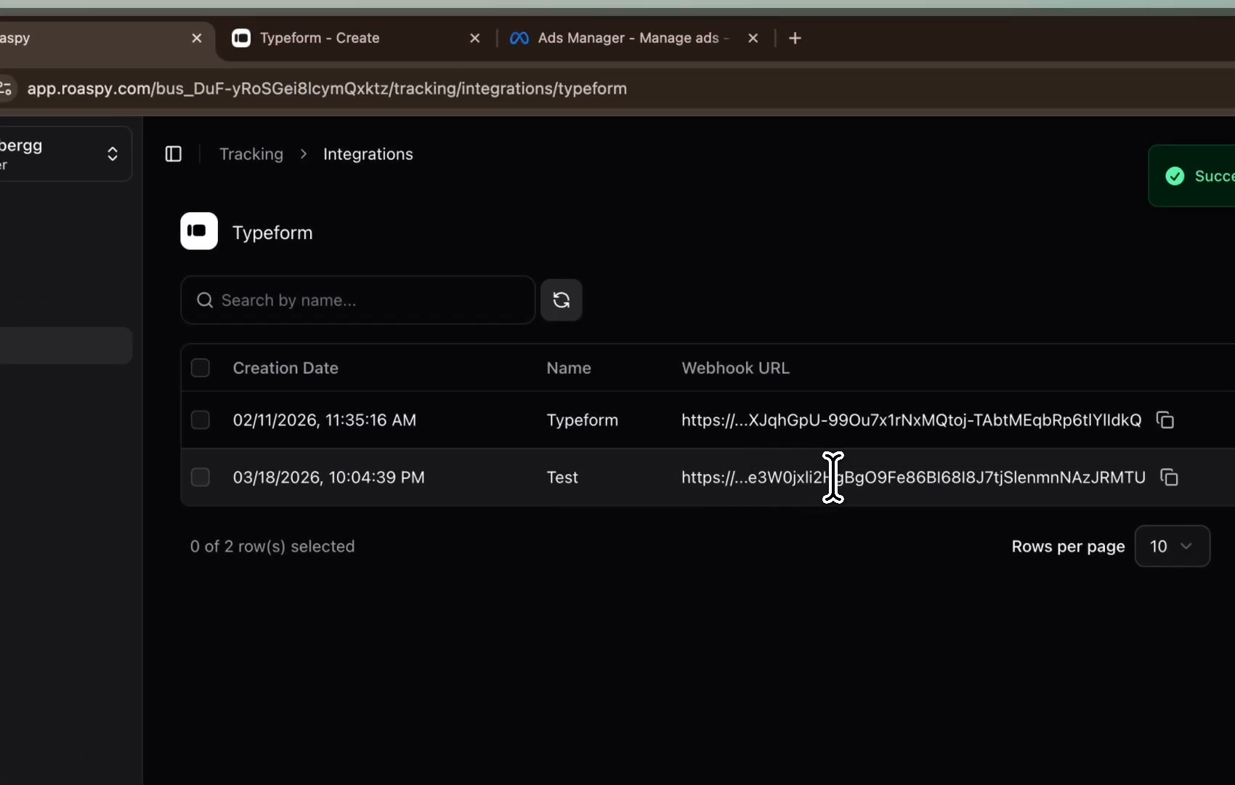
Select the new integration's webhook URL and switch to the Typeform tab
triple_click(833, 476)
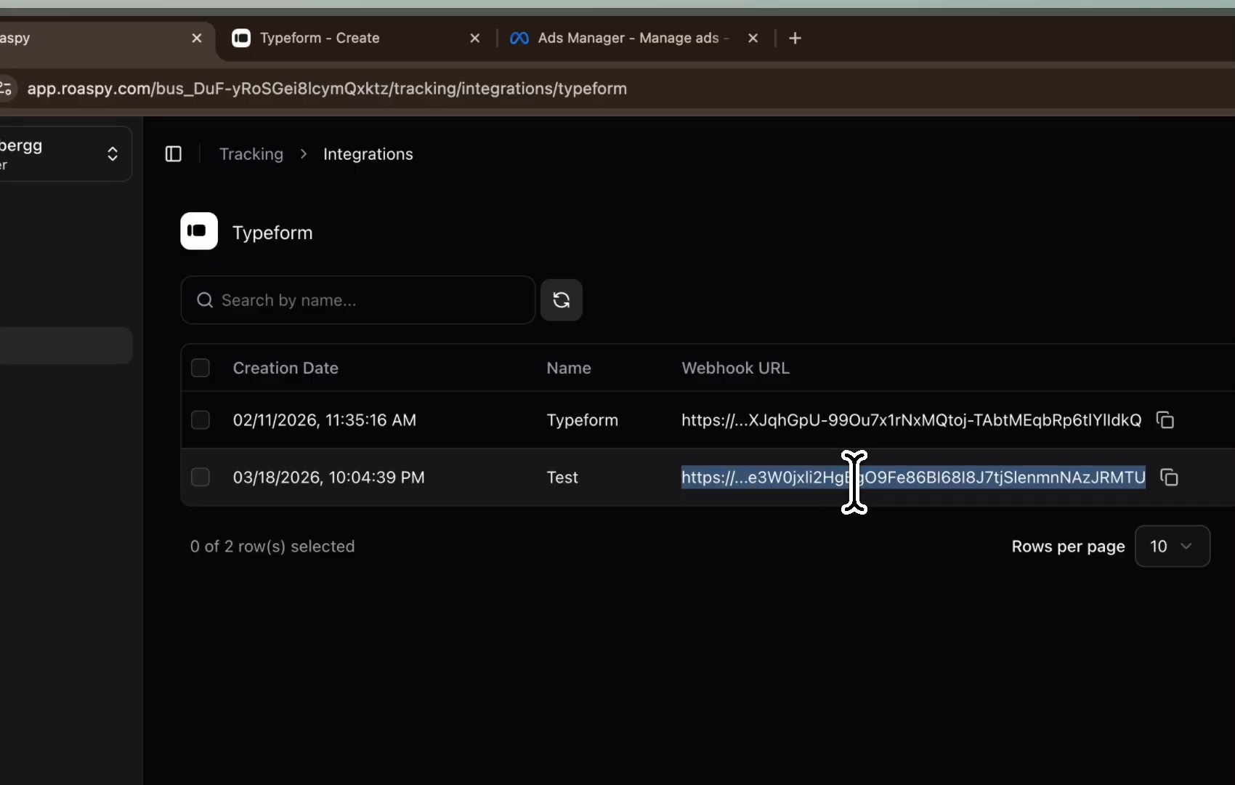
left_click(602, 176)
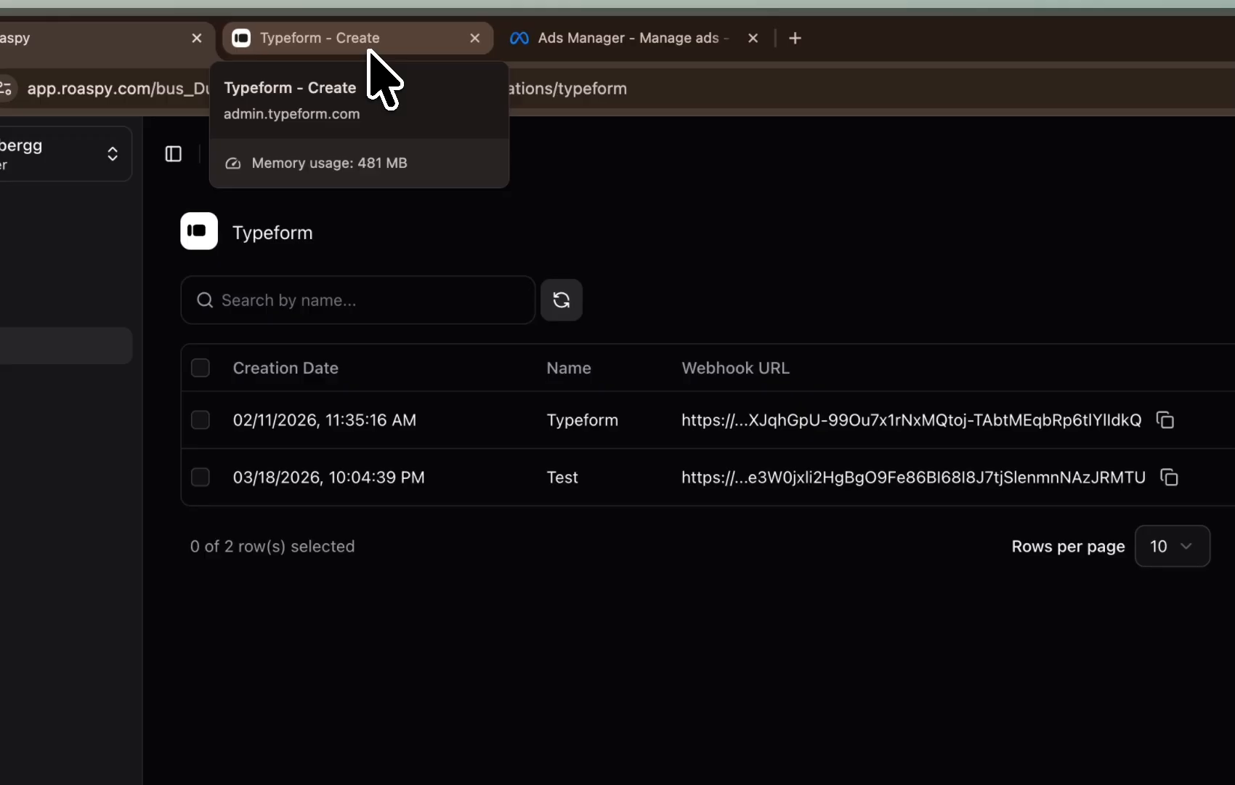
left_click(383, 78)
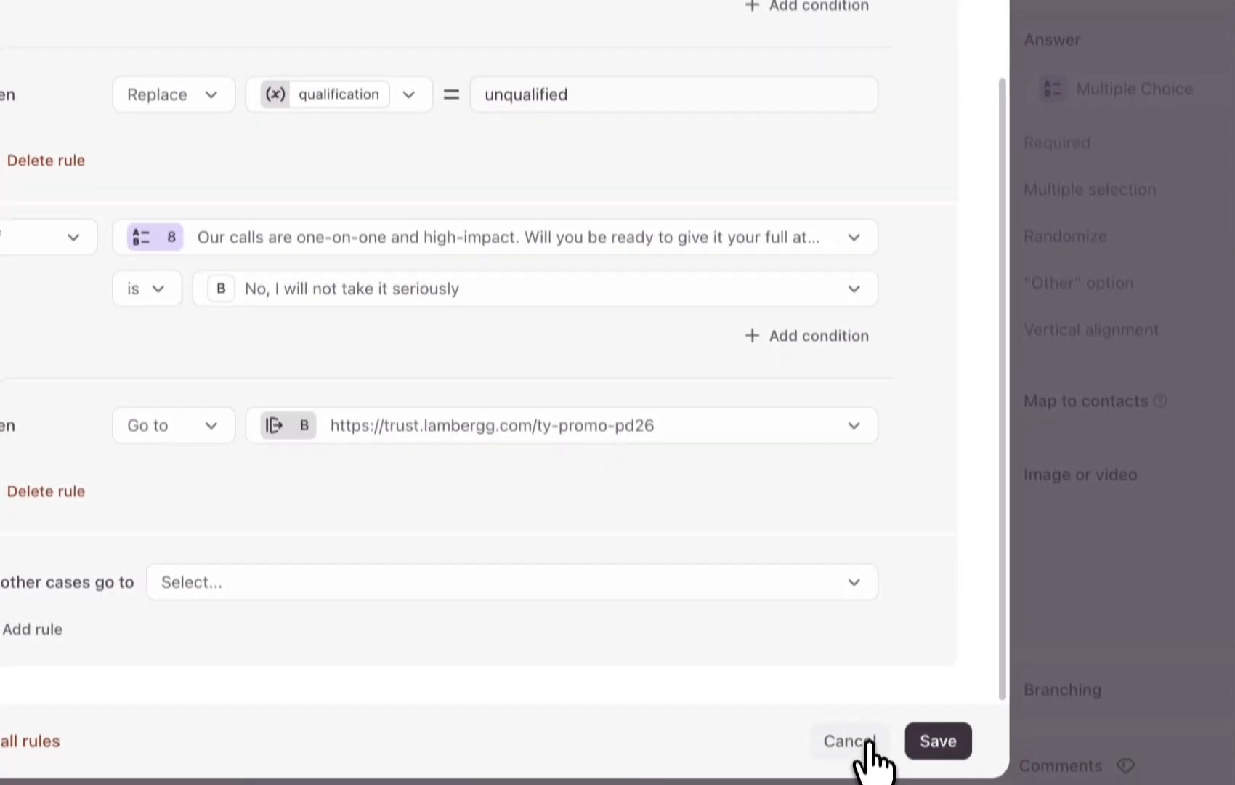
Leave the logic editor and open the Lambergg Collaborative Planning Call (Promo) form from the workspace
left_click(849, 741)
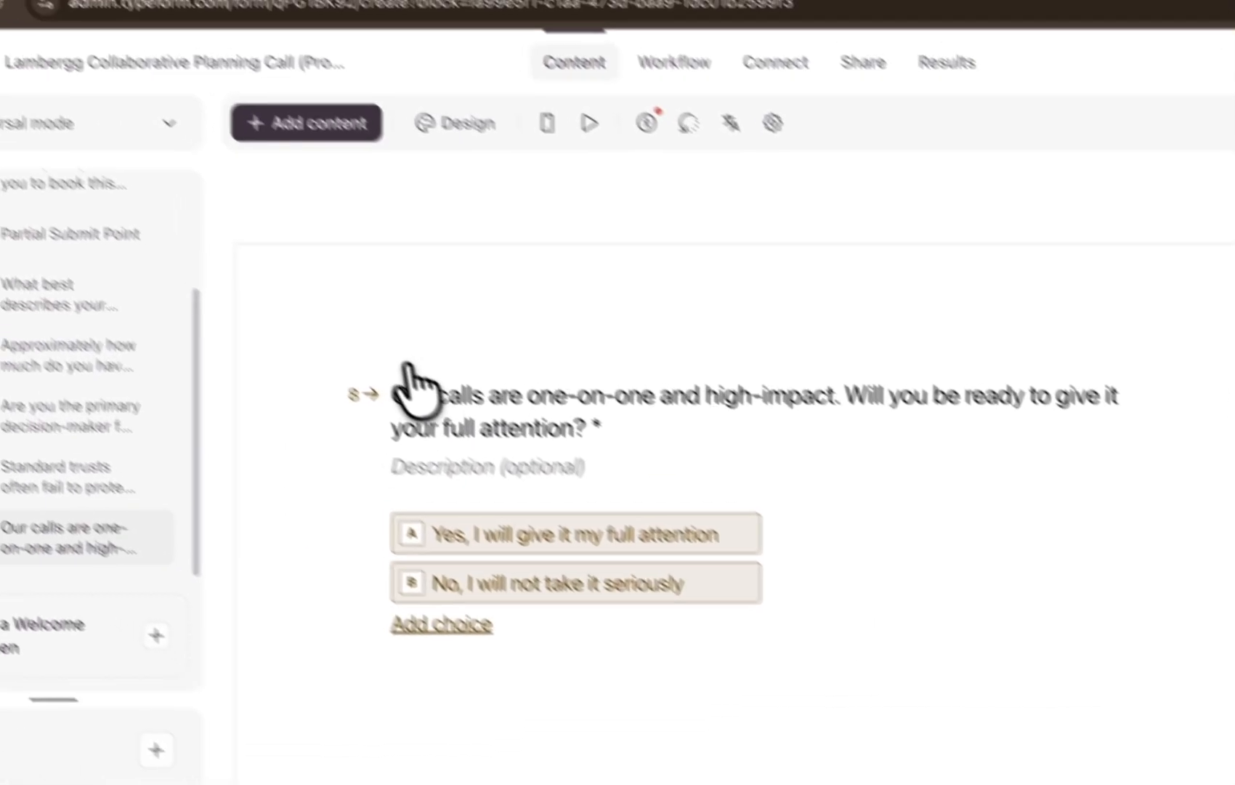
left_click(40, 128)
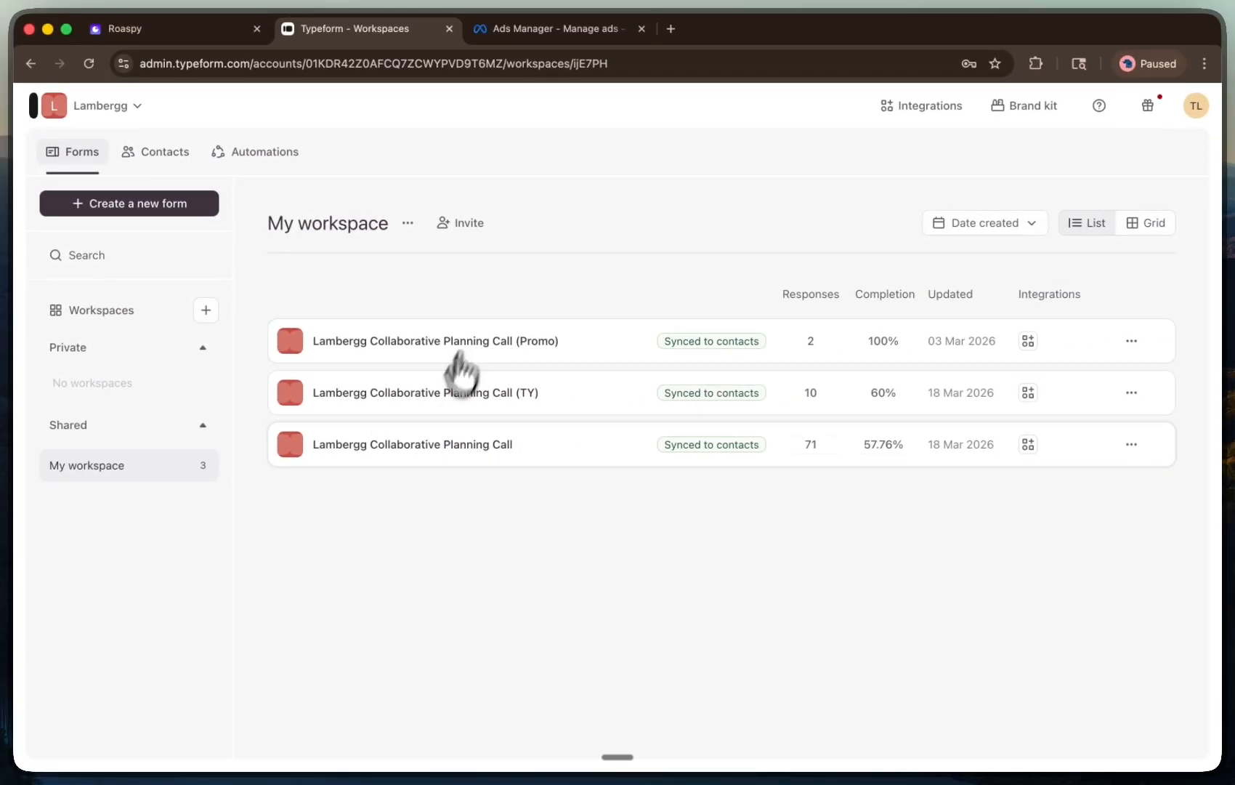
left_click(426, 342)
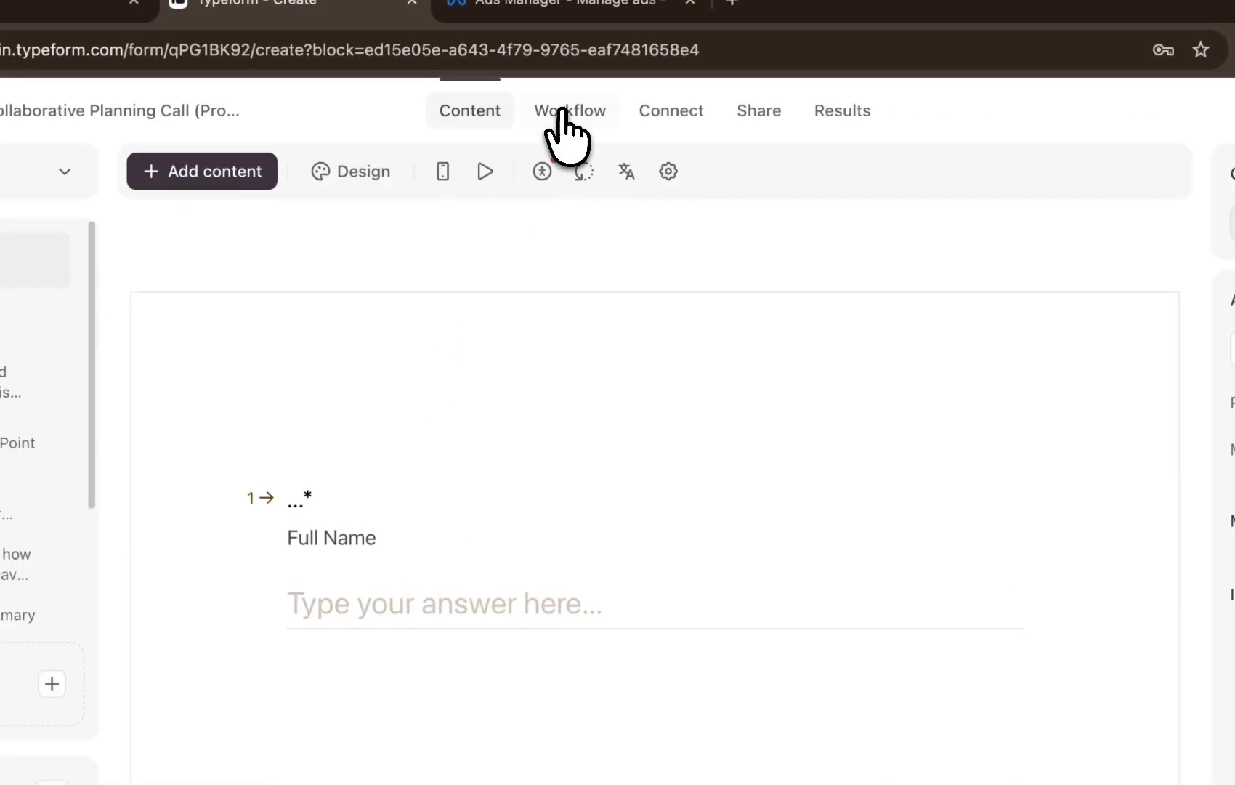
Open the form's Workflow variables dialog
left_click(564, 116)
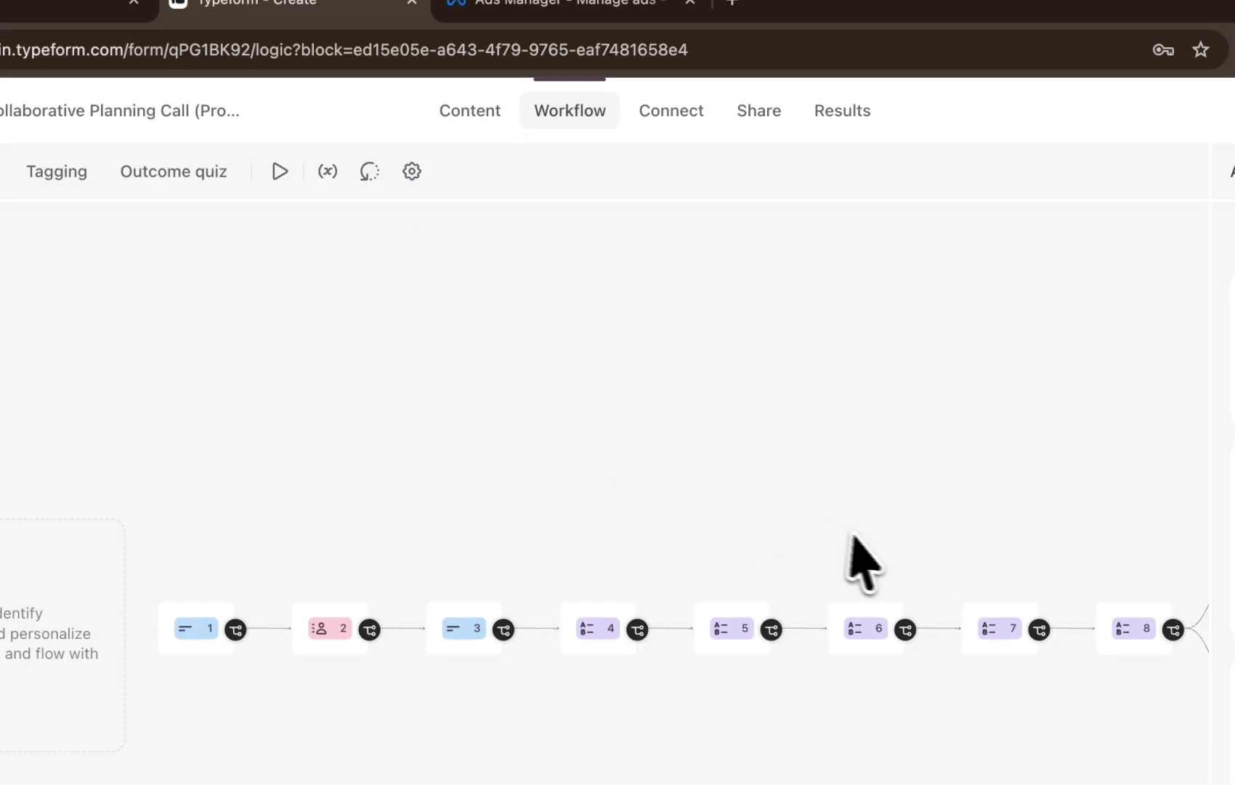
left_click(327, 172)
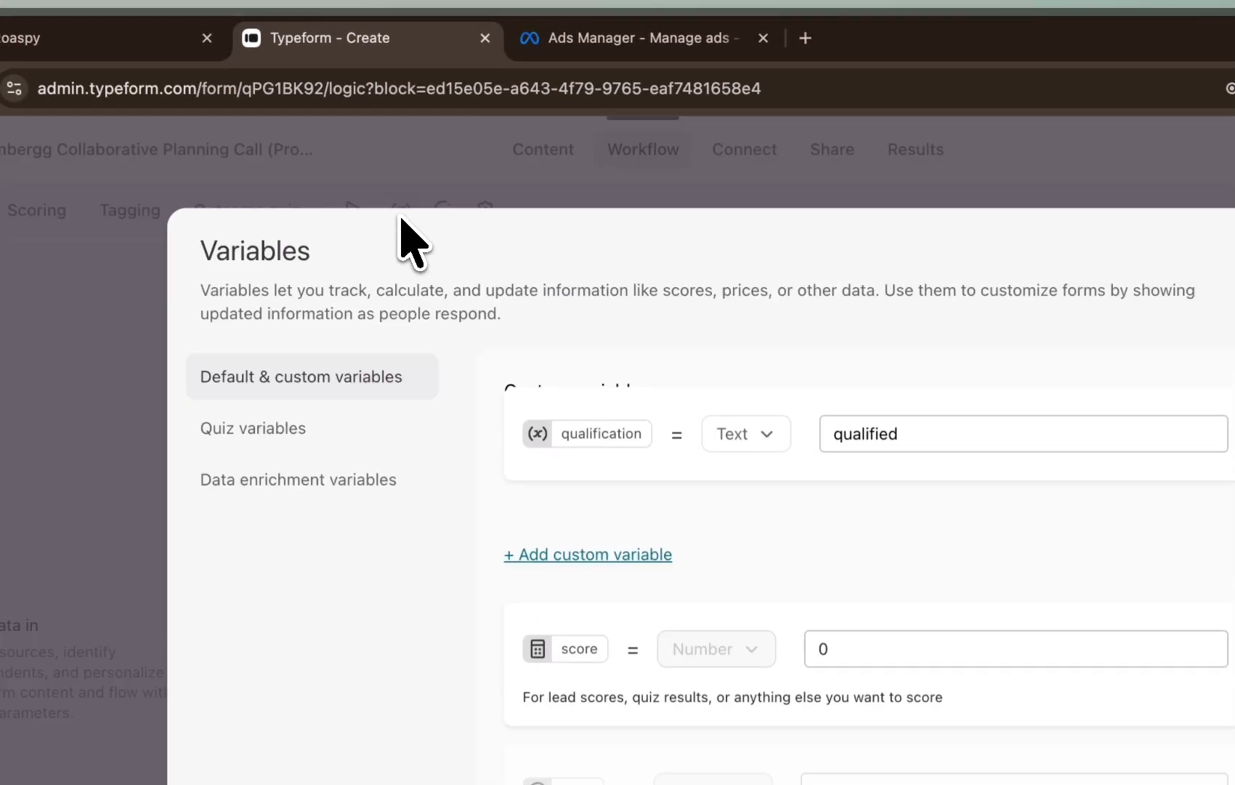
left_click(162, 313)
left_click(400, 207)
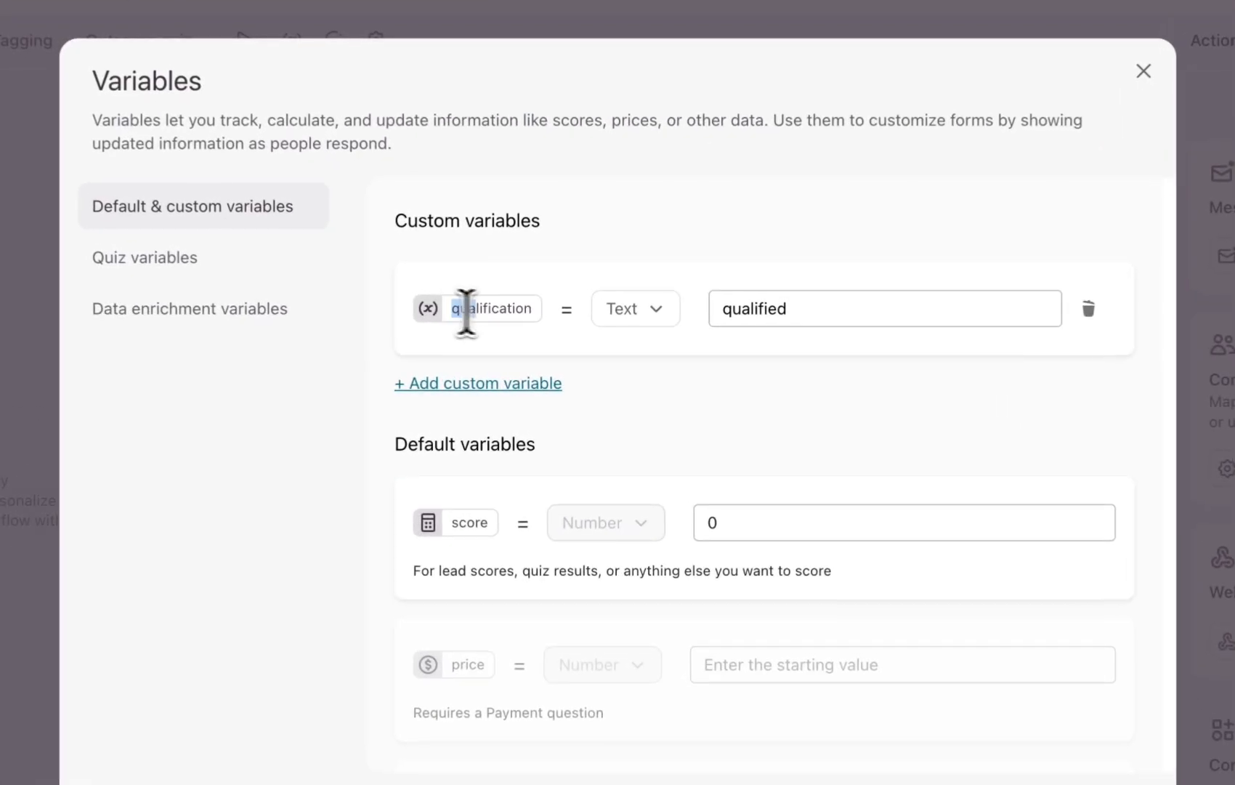
Try to add a second custom variable named qualification, cancel the prompt and reload the form
left_click_drag(503, 334, 545, 334)
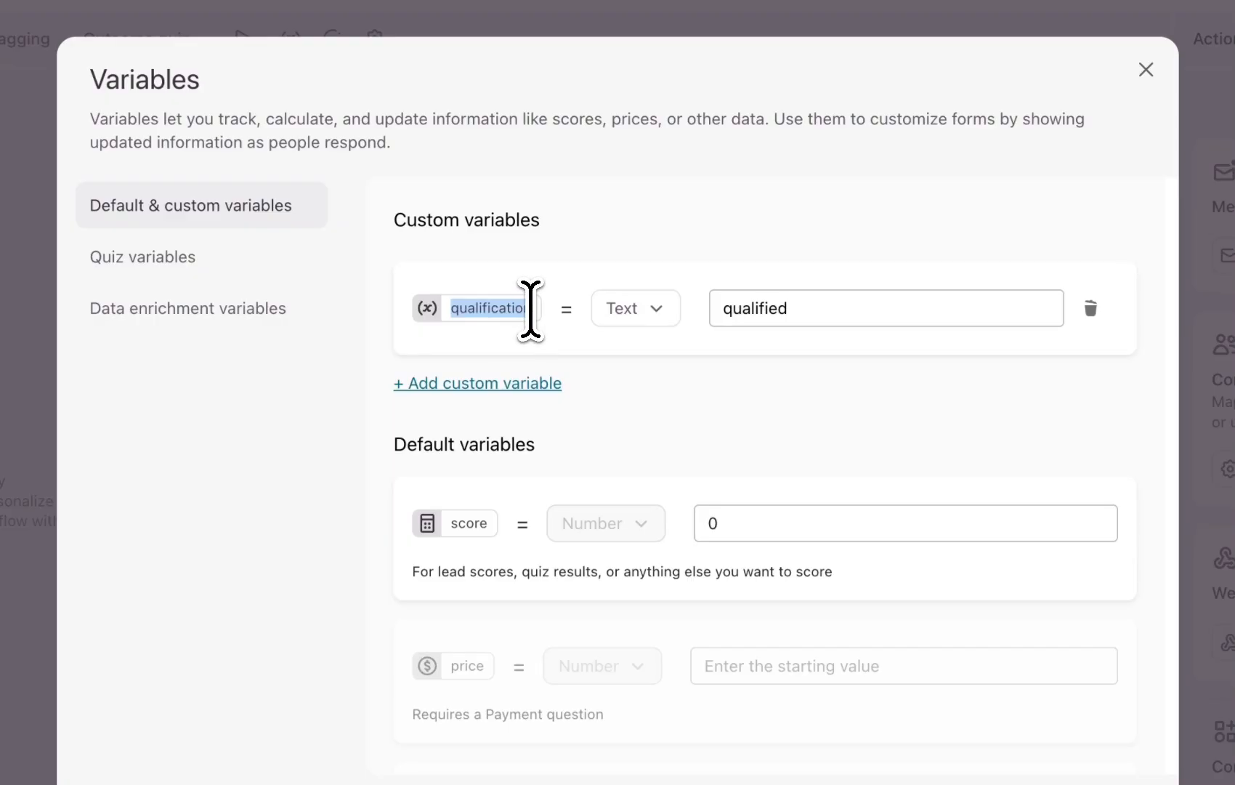
left_click(492, 383)
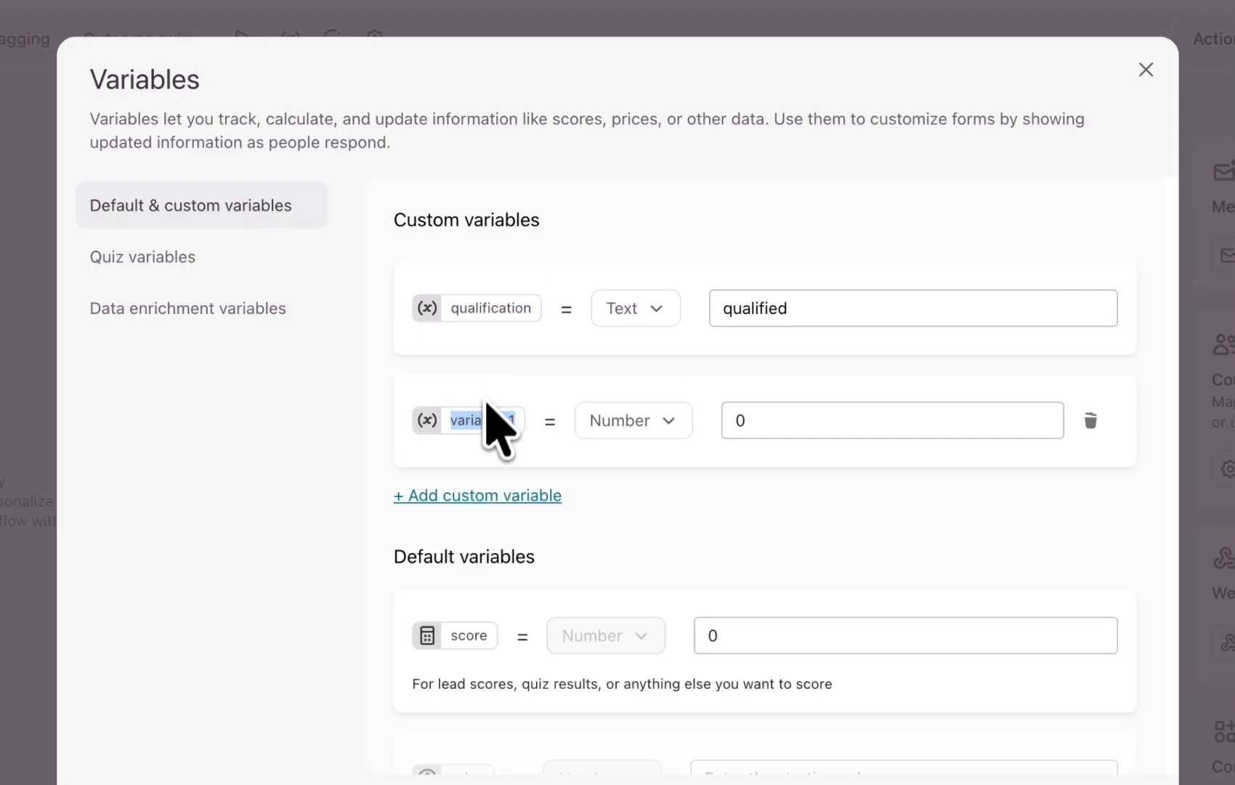
type("qualification")
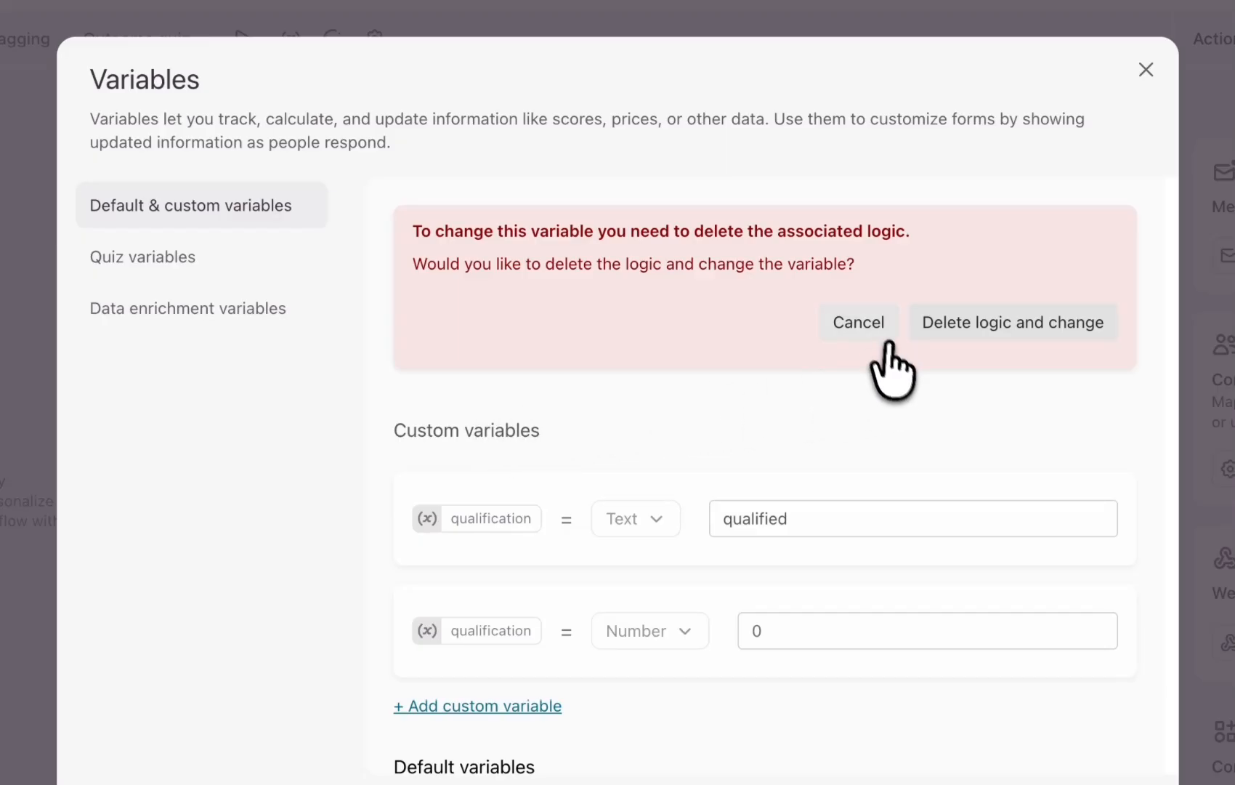
left_click(857, 323)
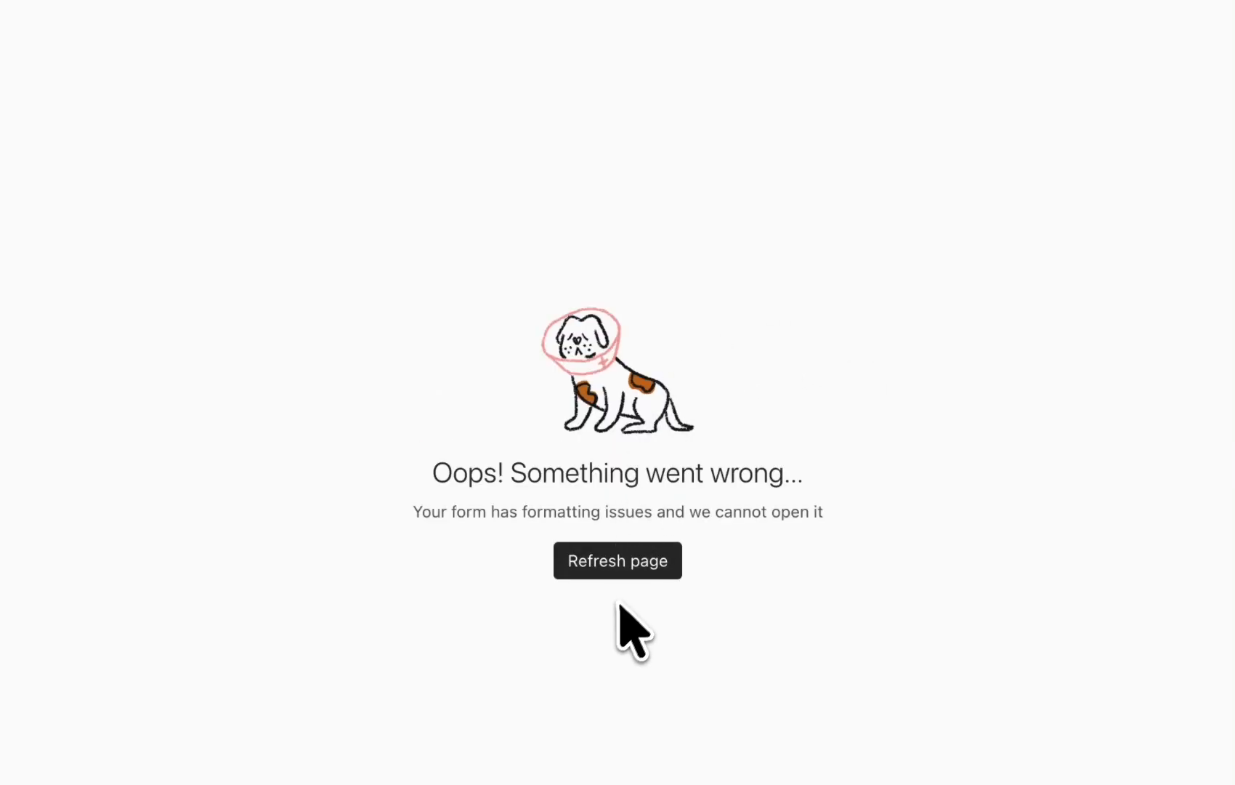
left_click(618, 560)
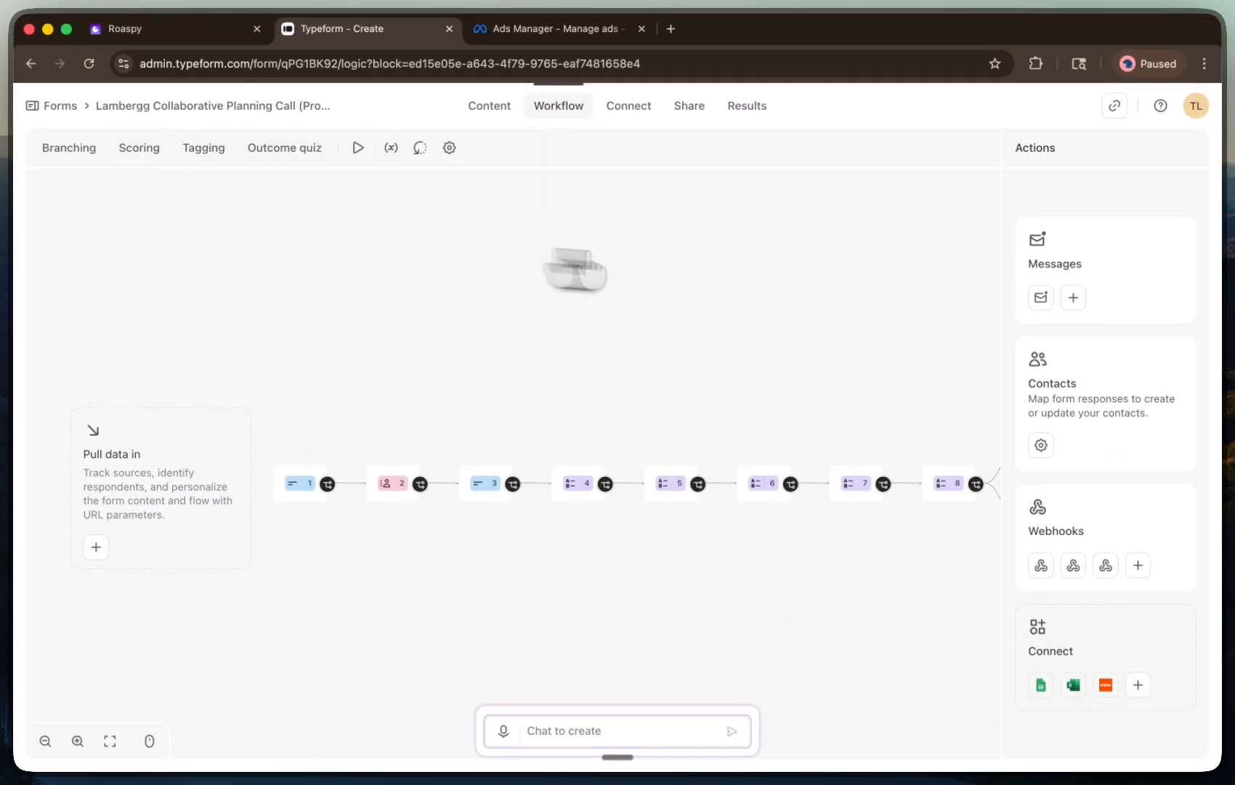
Reopen the Variables dialog to inspect the qualification variable's default value, then close it
left_click(391, 148)
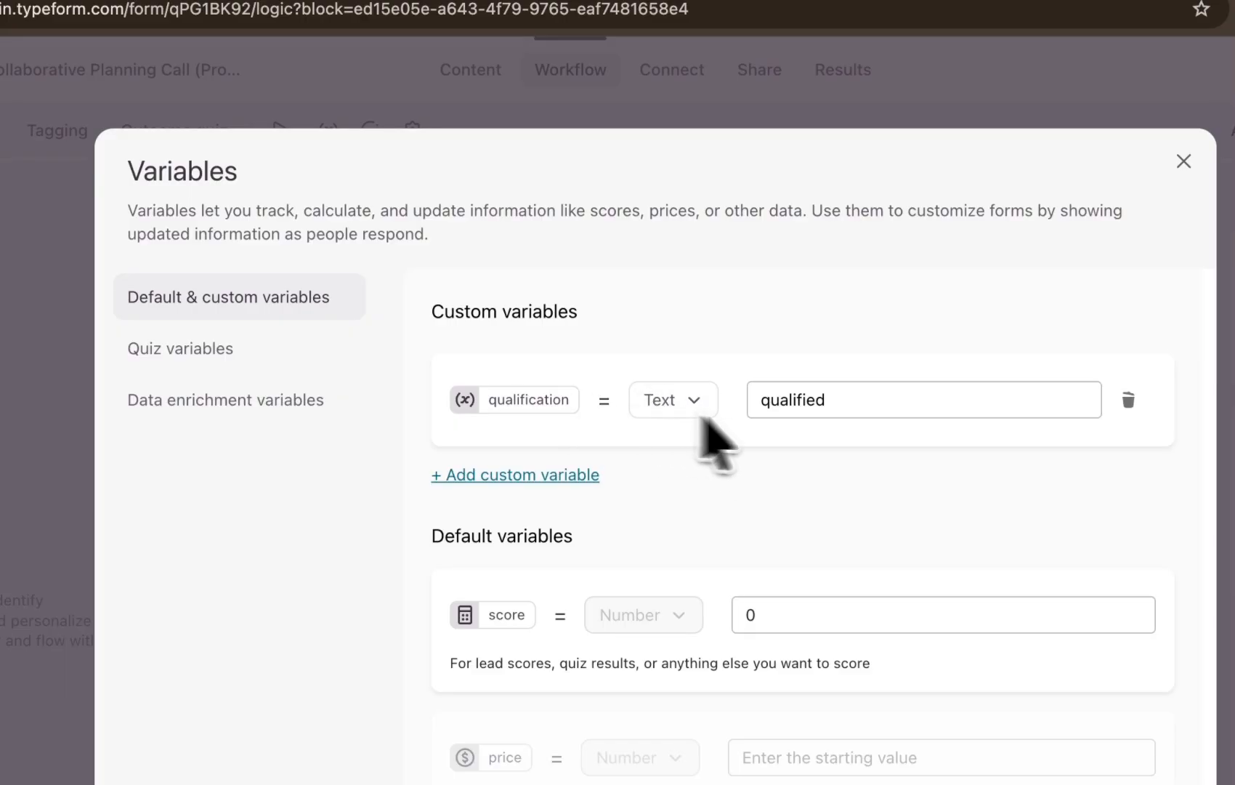
double_click(837, 405)
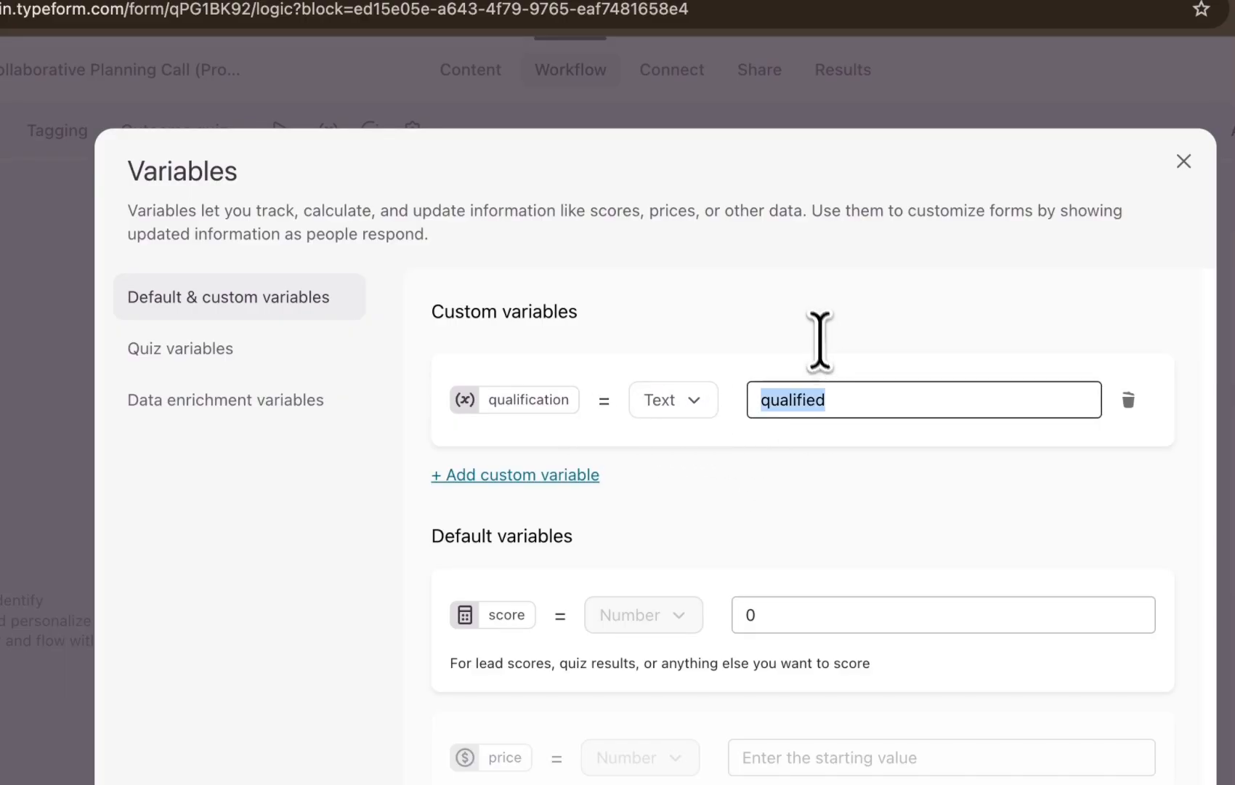
left_click(820, 342)
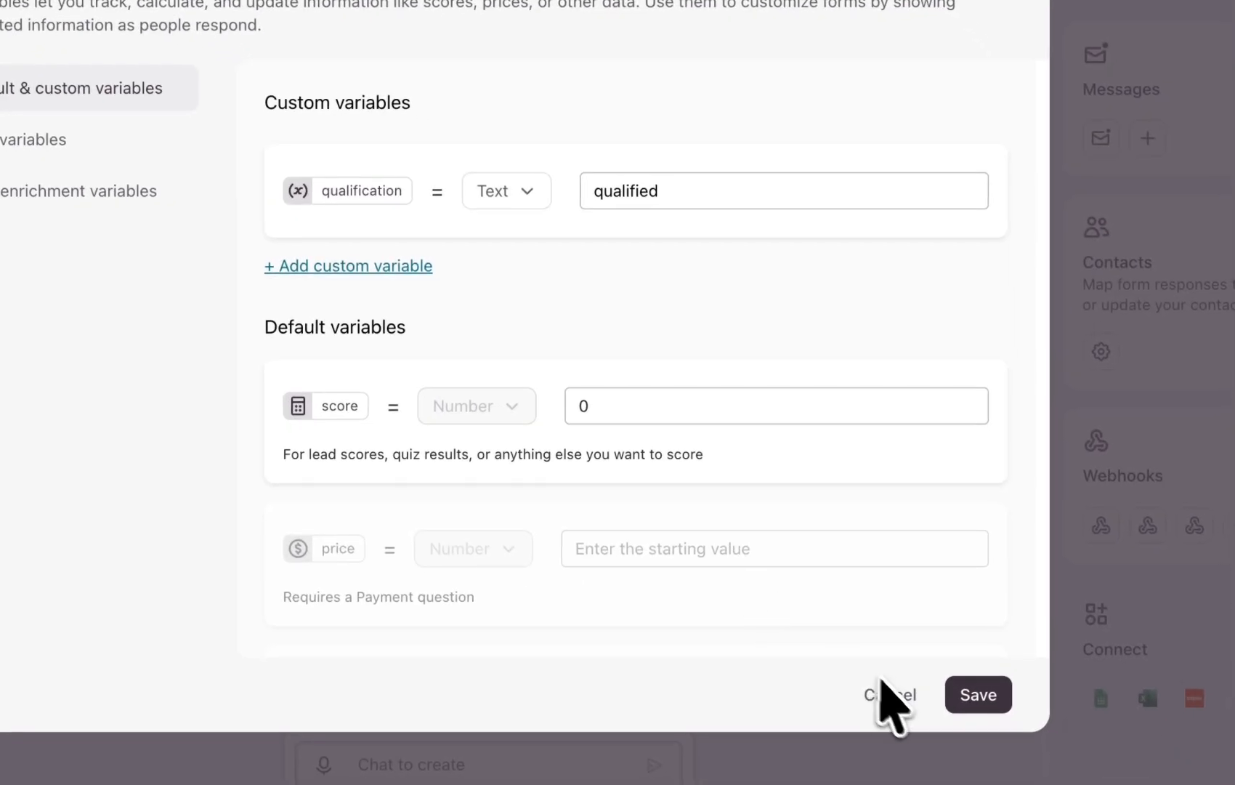
left_click(886, 697)
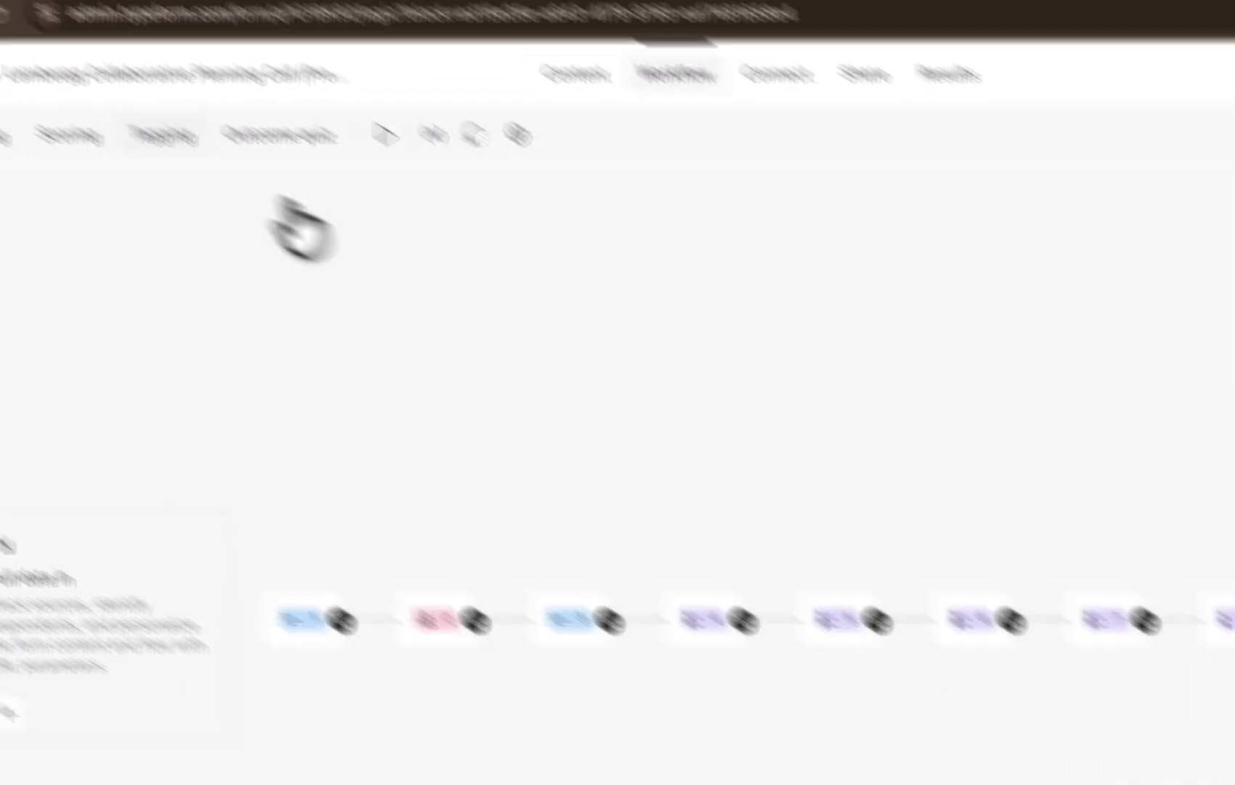
Open the form content and examine the redirect URL of ending A
left_click(573, 76)
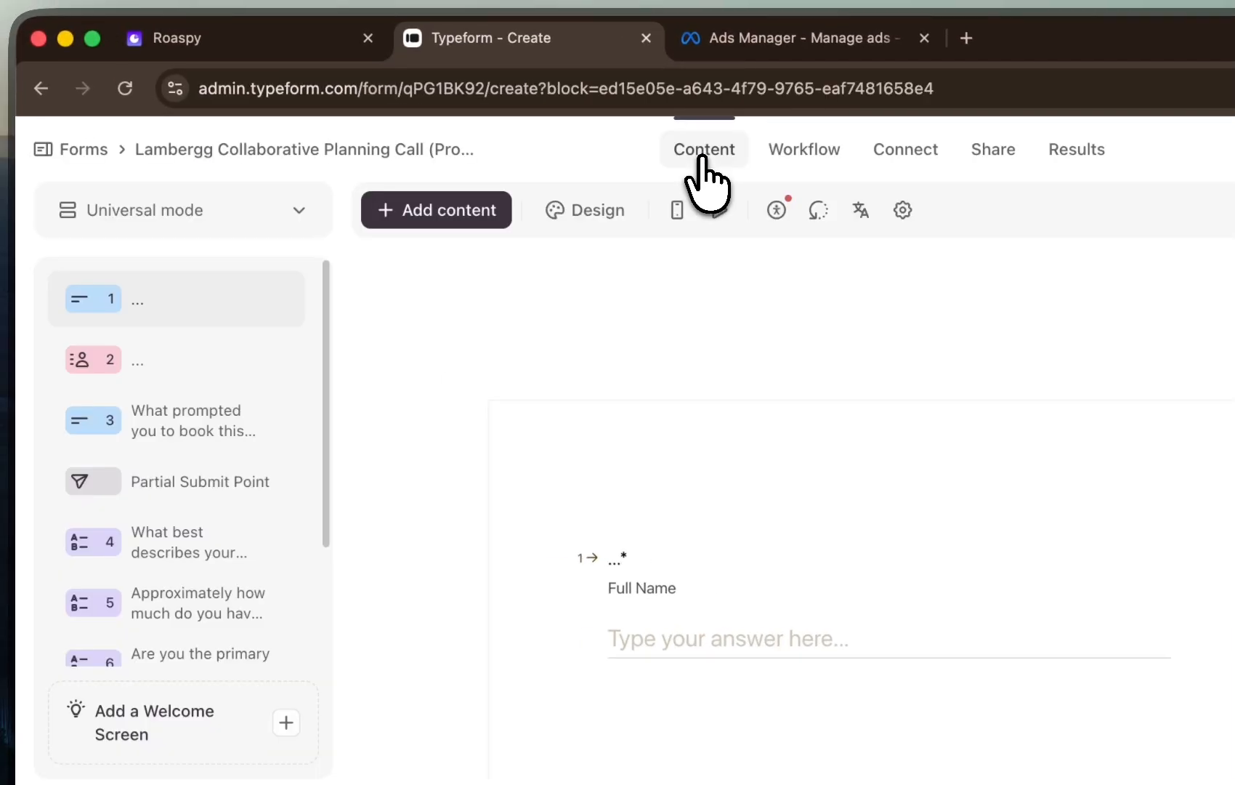
scroll(182, 429, "down", 3)
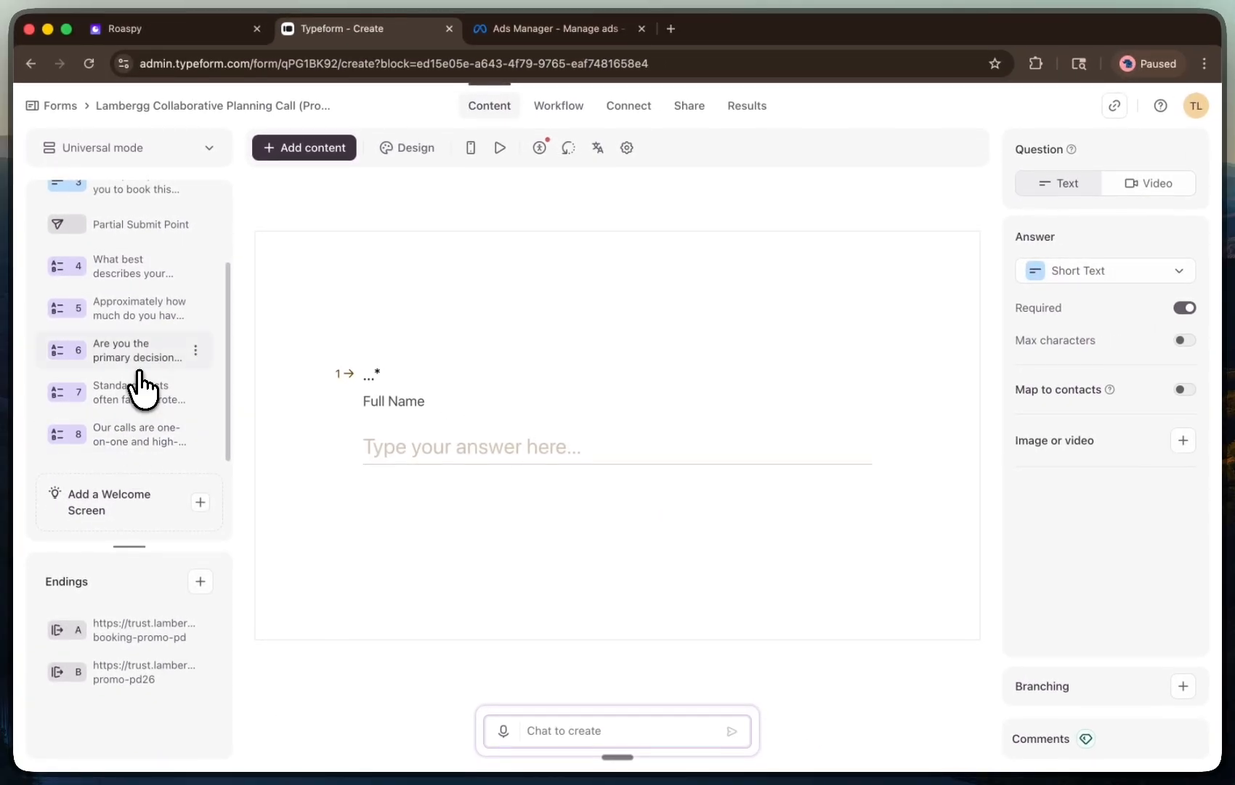
scroll(137, 381, "up", 2)
scroll(148, 380, "down", 2)
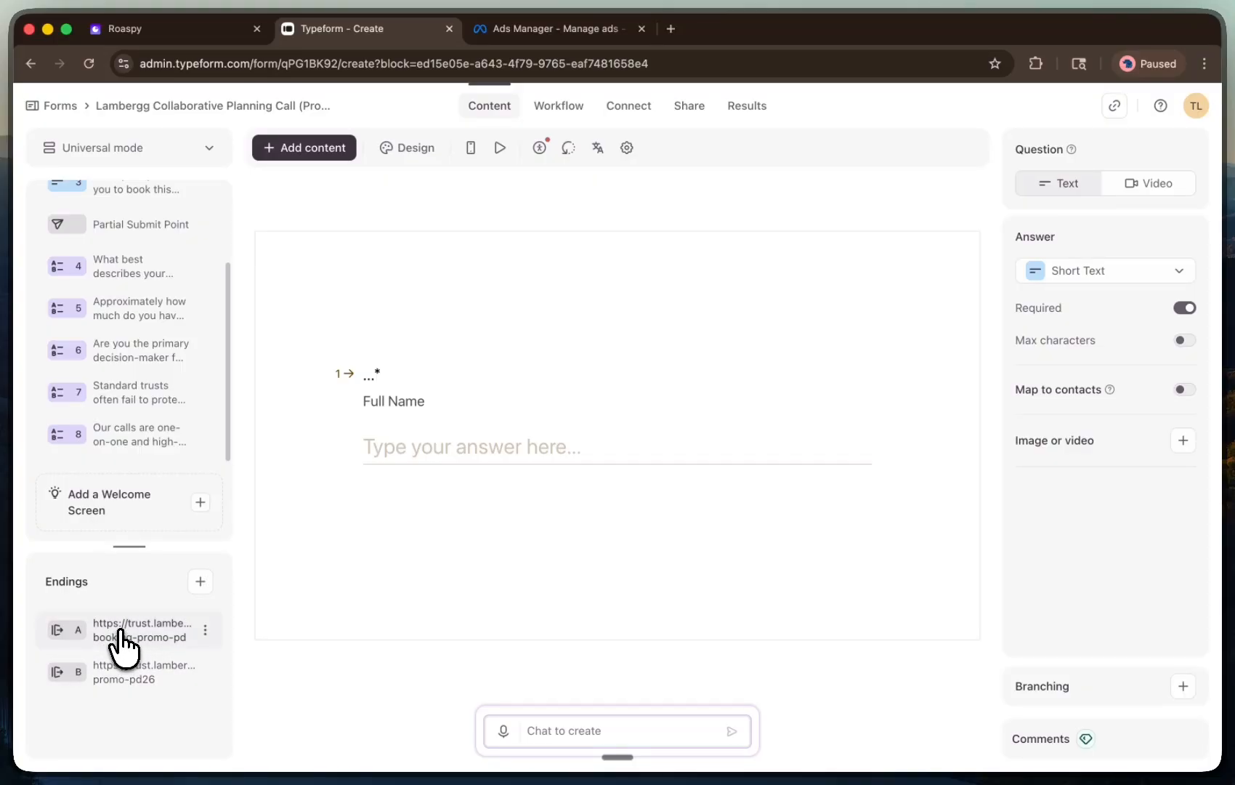
left_click(131, 629)
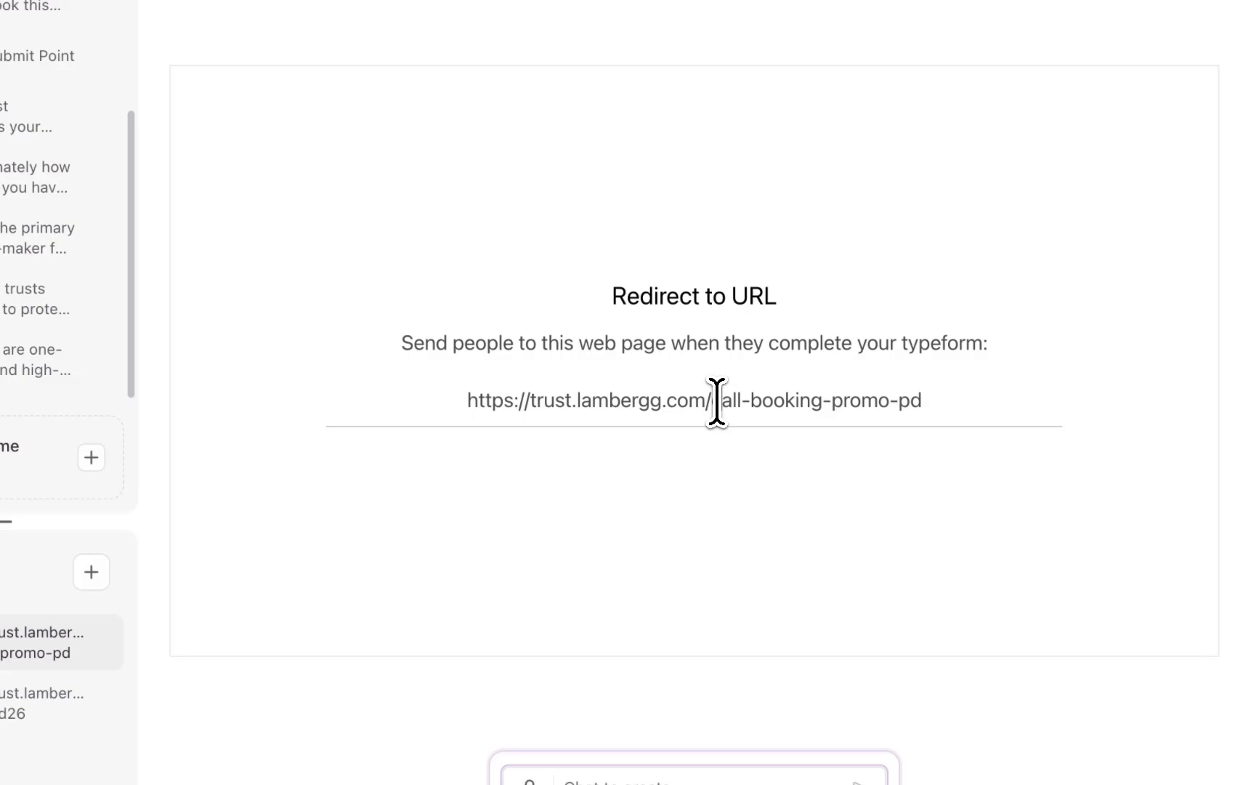
left_click_drag(717, 402, 843, 400)
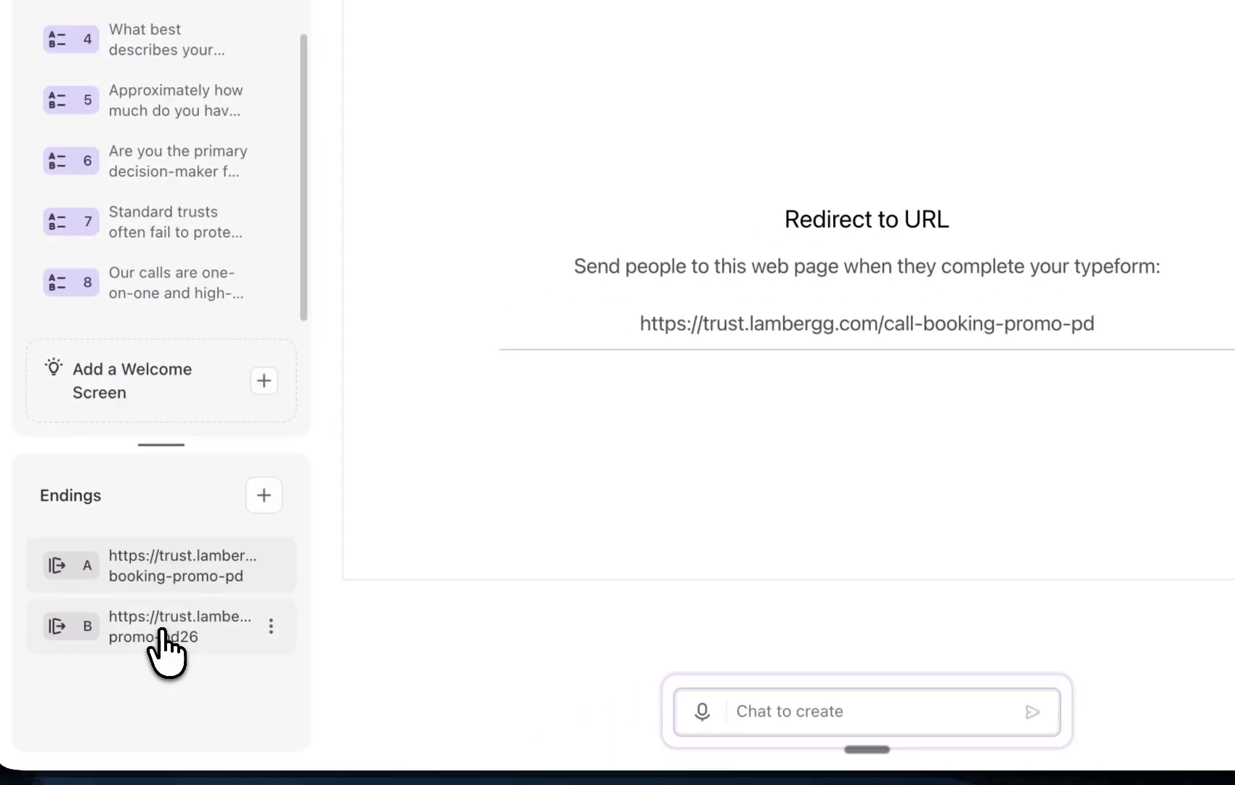
Open ending B and select its redirect URL
left_click(29, 704)
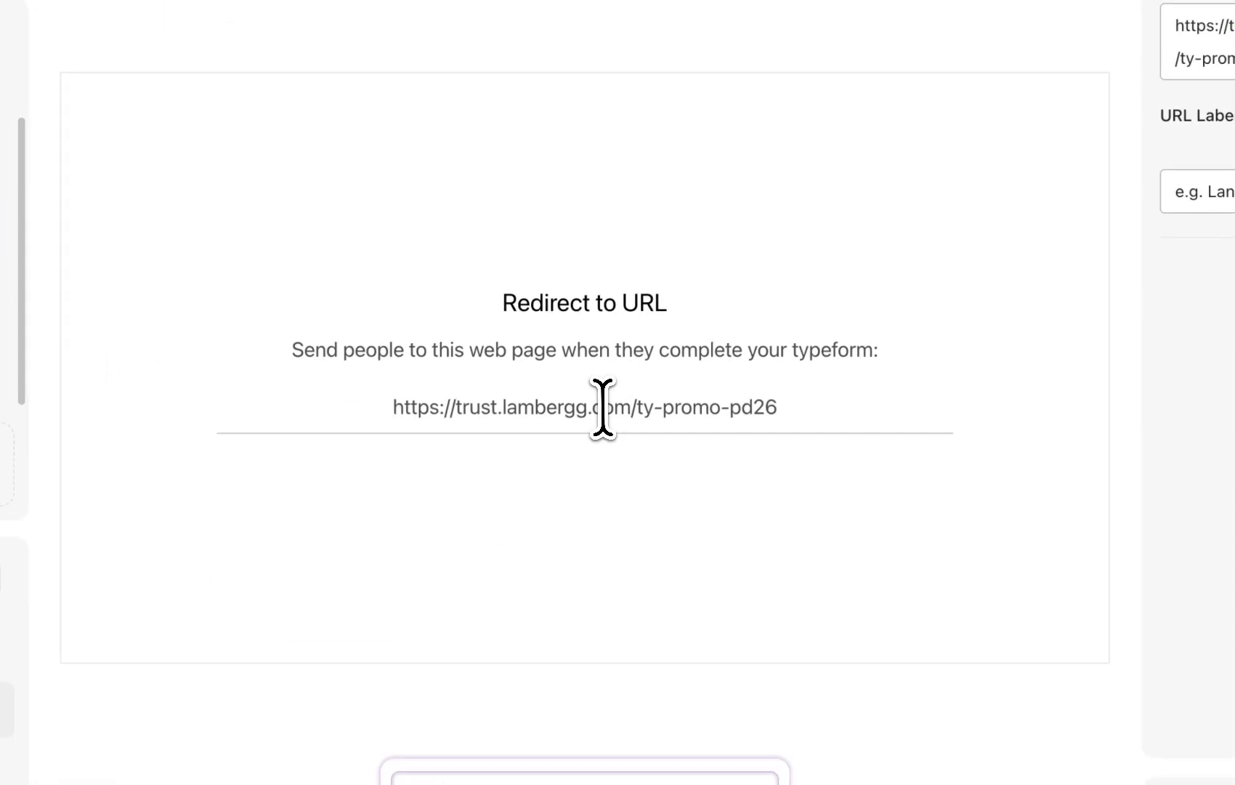
left_click_drag(886, 322, 1038, 322)
left_click(787, 410)
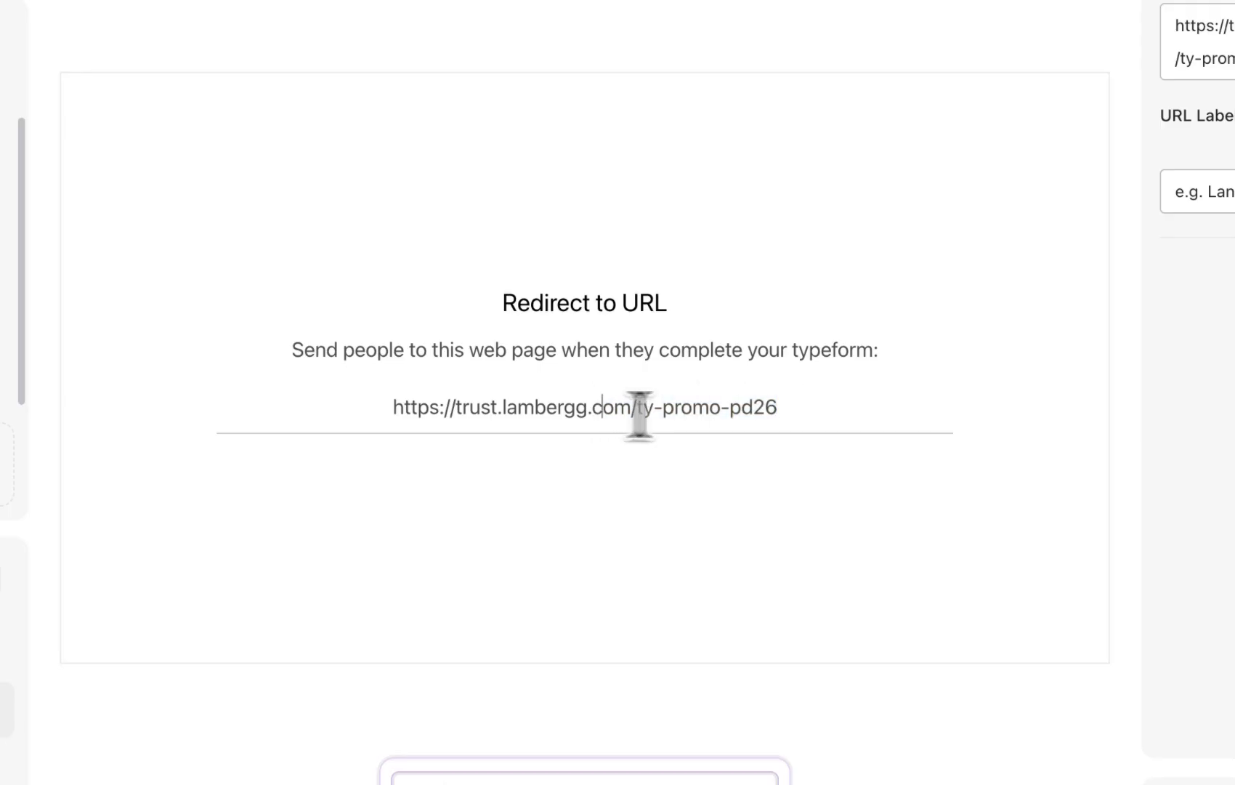
left_click_drag(639, 414, 765, 416)
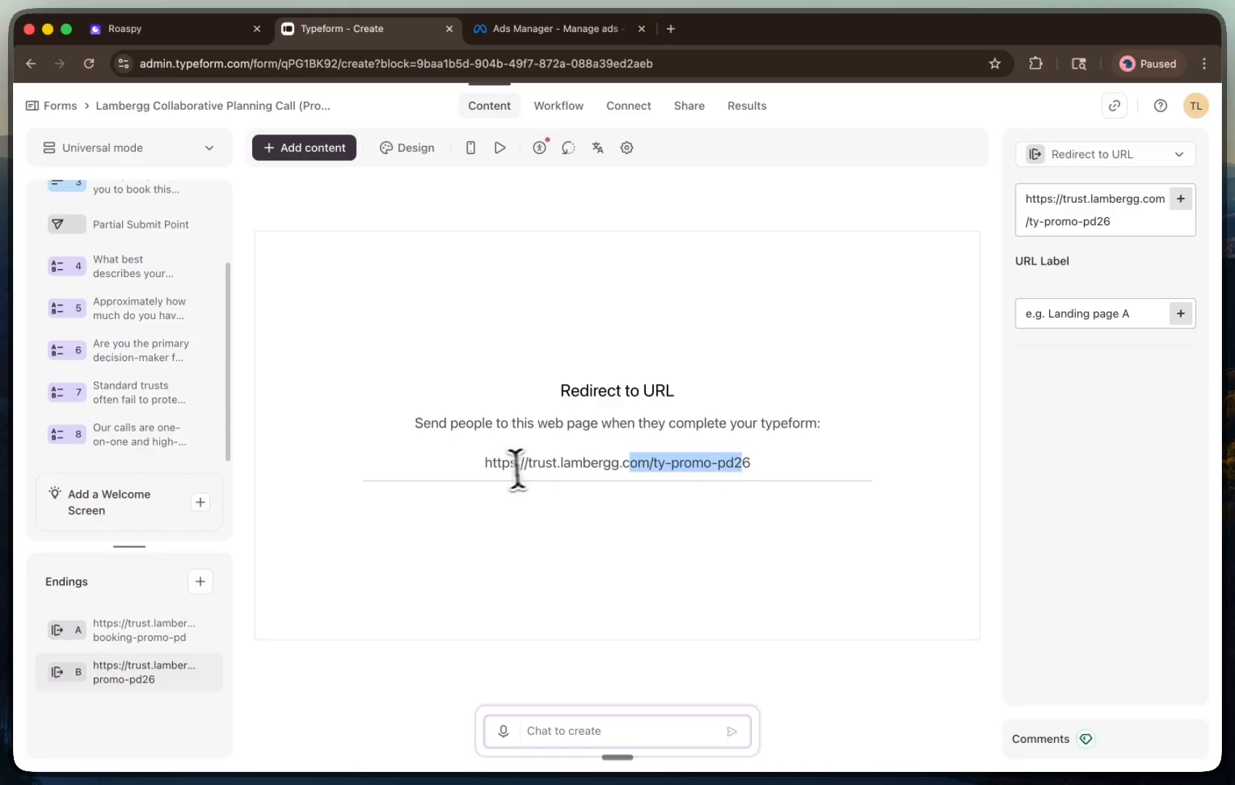
left_click_drag(518, 465, 747, 465)
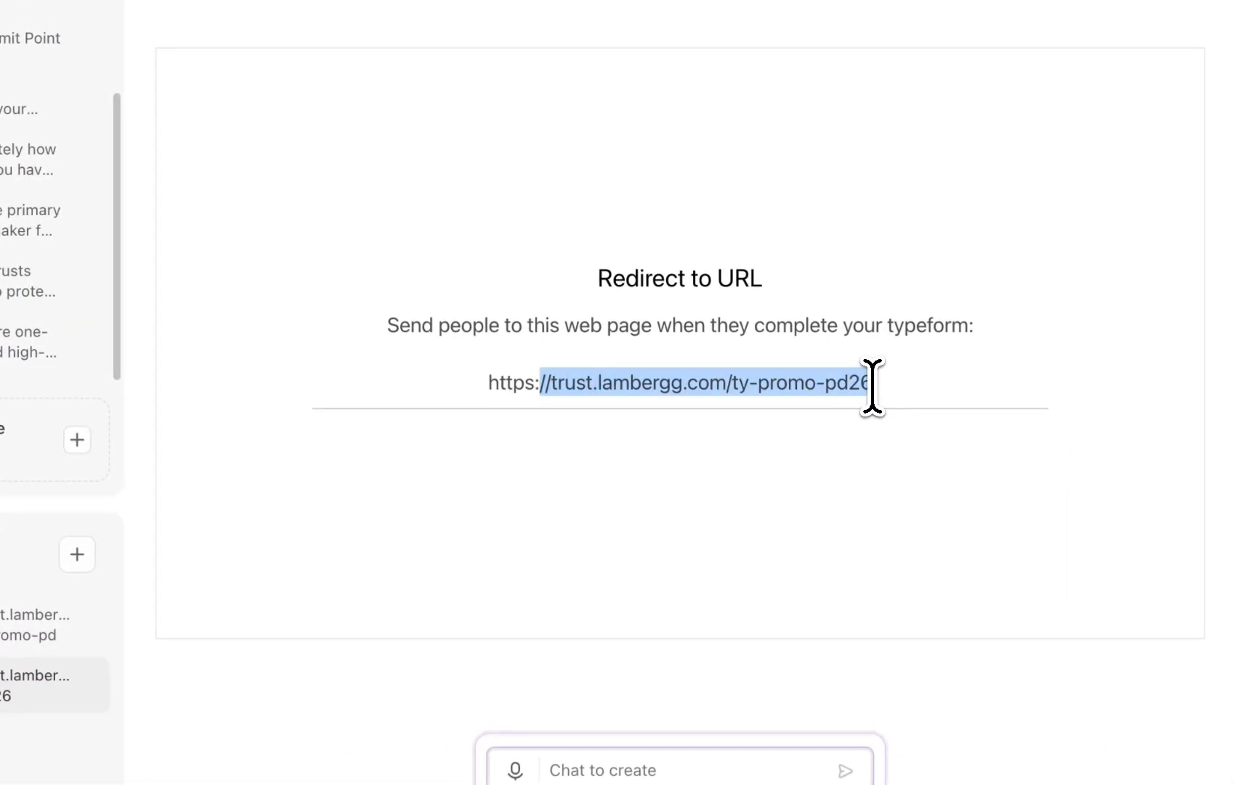
Open ending A and select its redirect URL
left_click(873, 386)
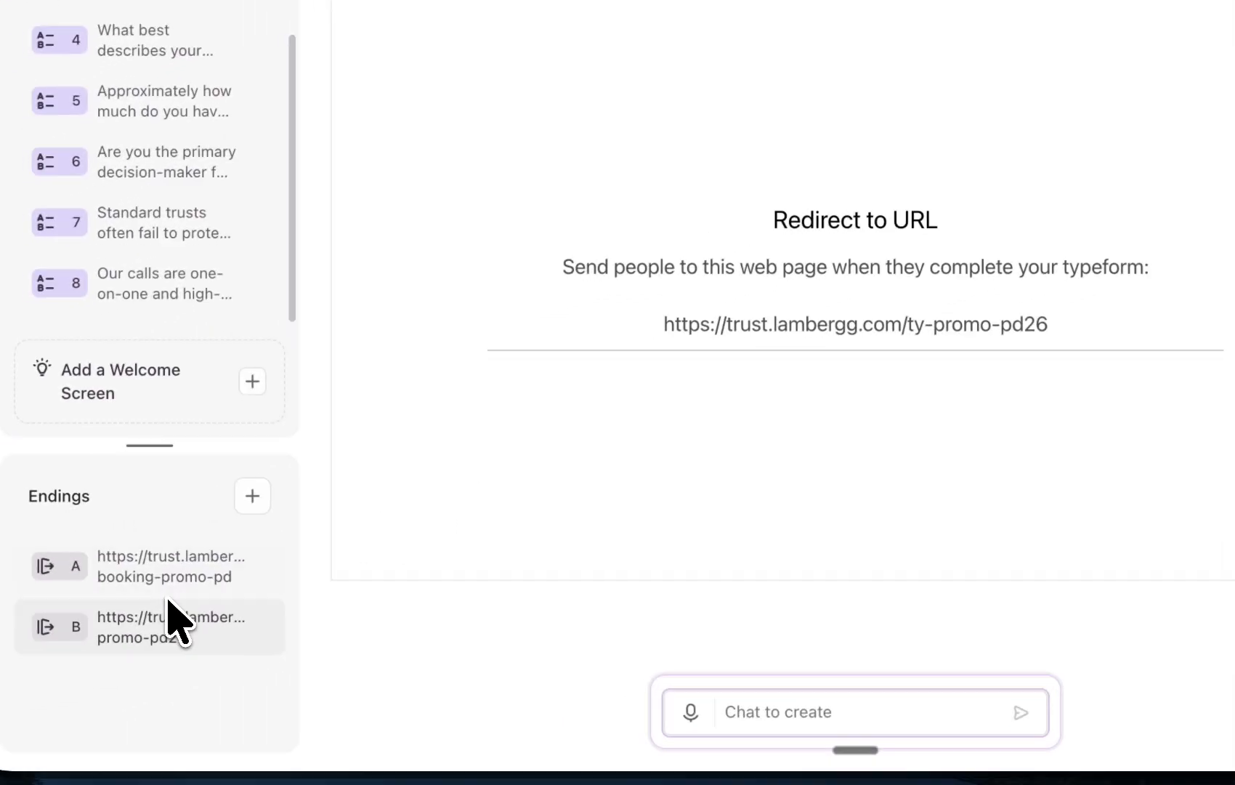
left_click(29, 625)
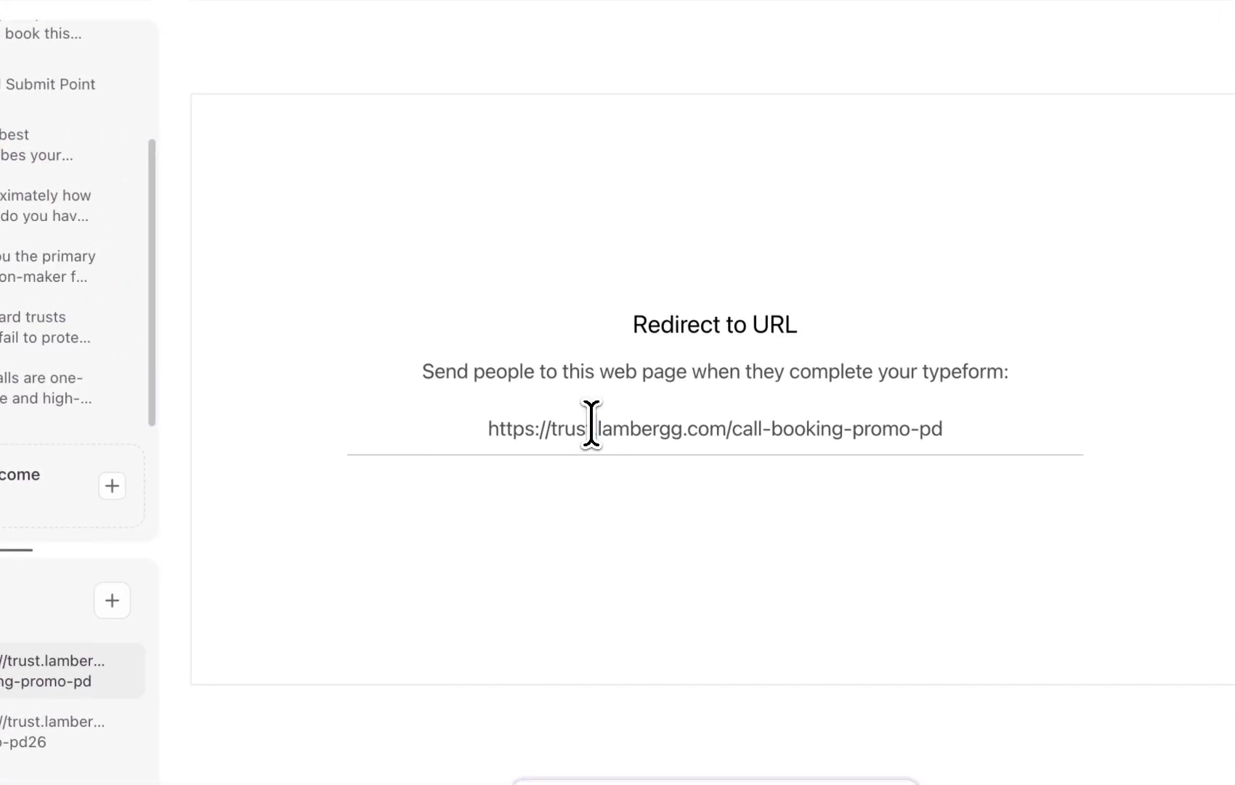
triple_click(755, 322)
triple_click(787, 313)
triple_click(695, 436)
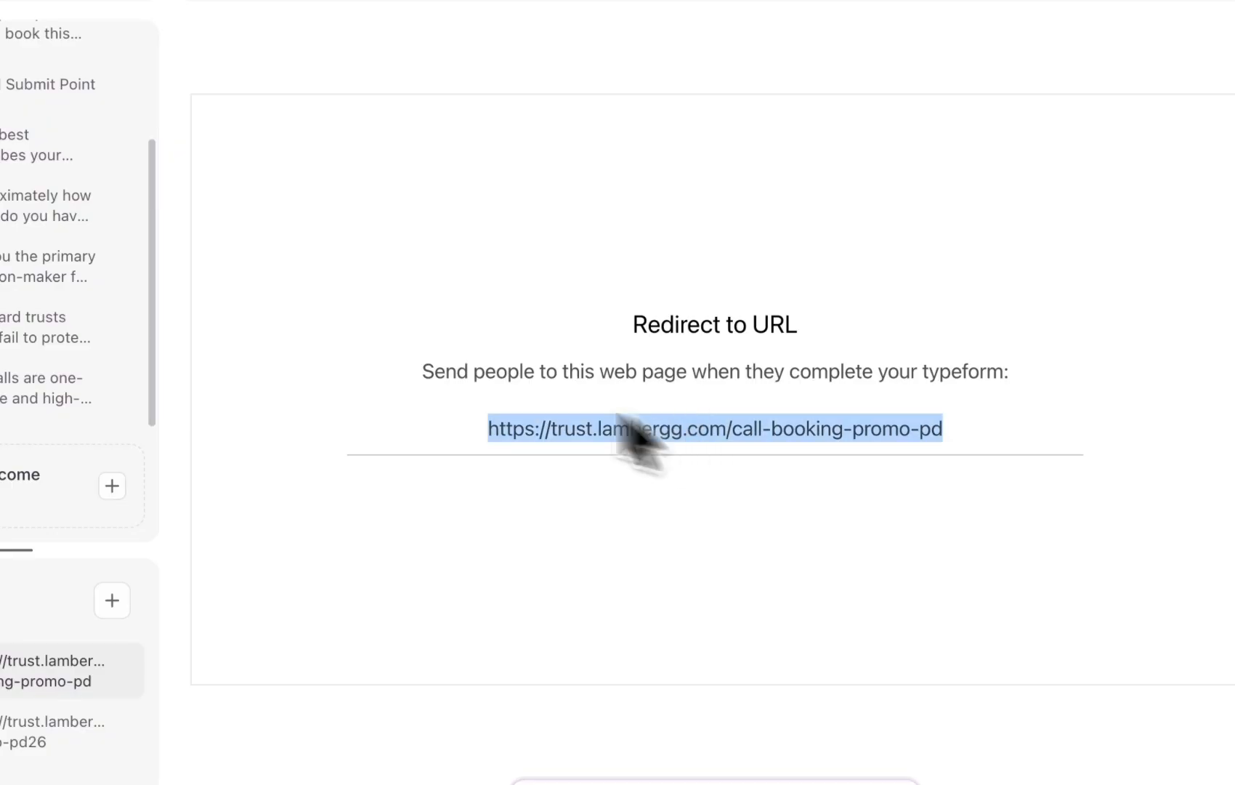
Browse the form questions and open question 5 about total assets
scroll(172, 296, "up", 3)
scroll(173, 296, "down", 3)
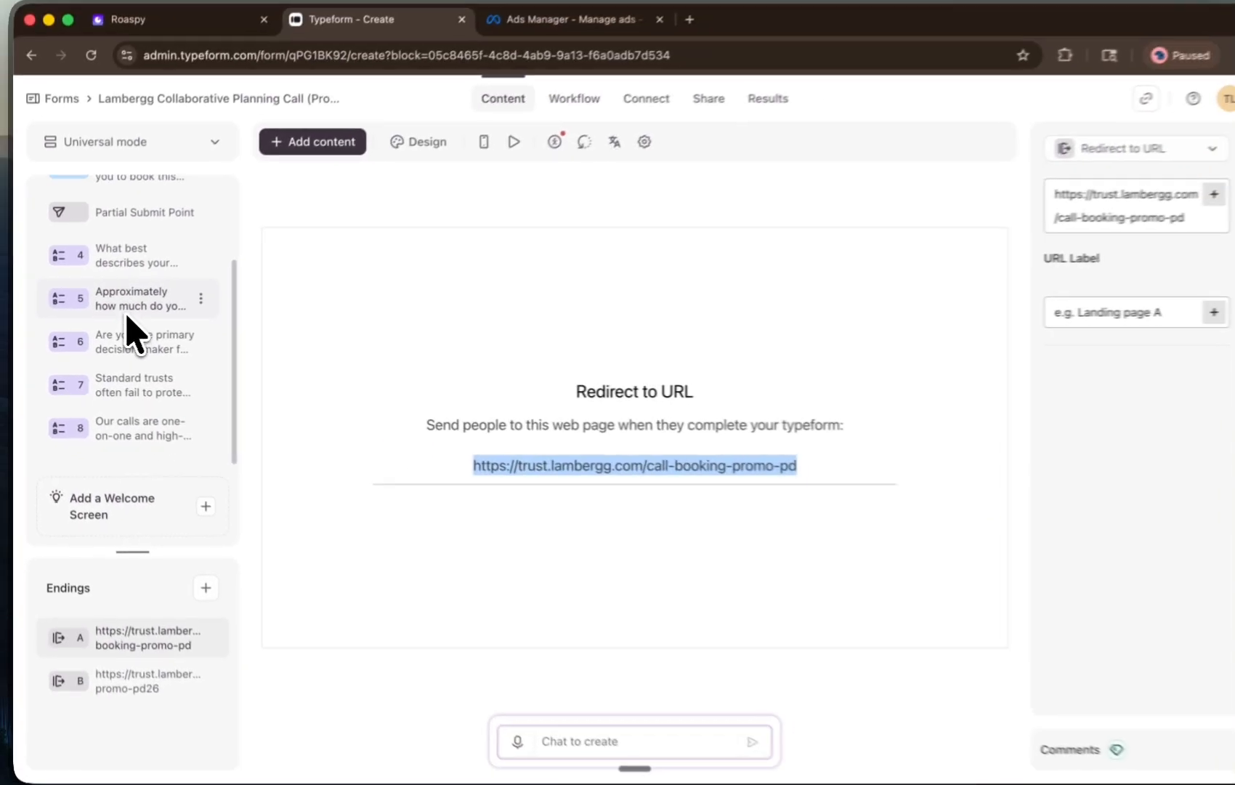
scroll(110, 308, "up", 3)
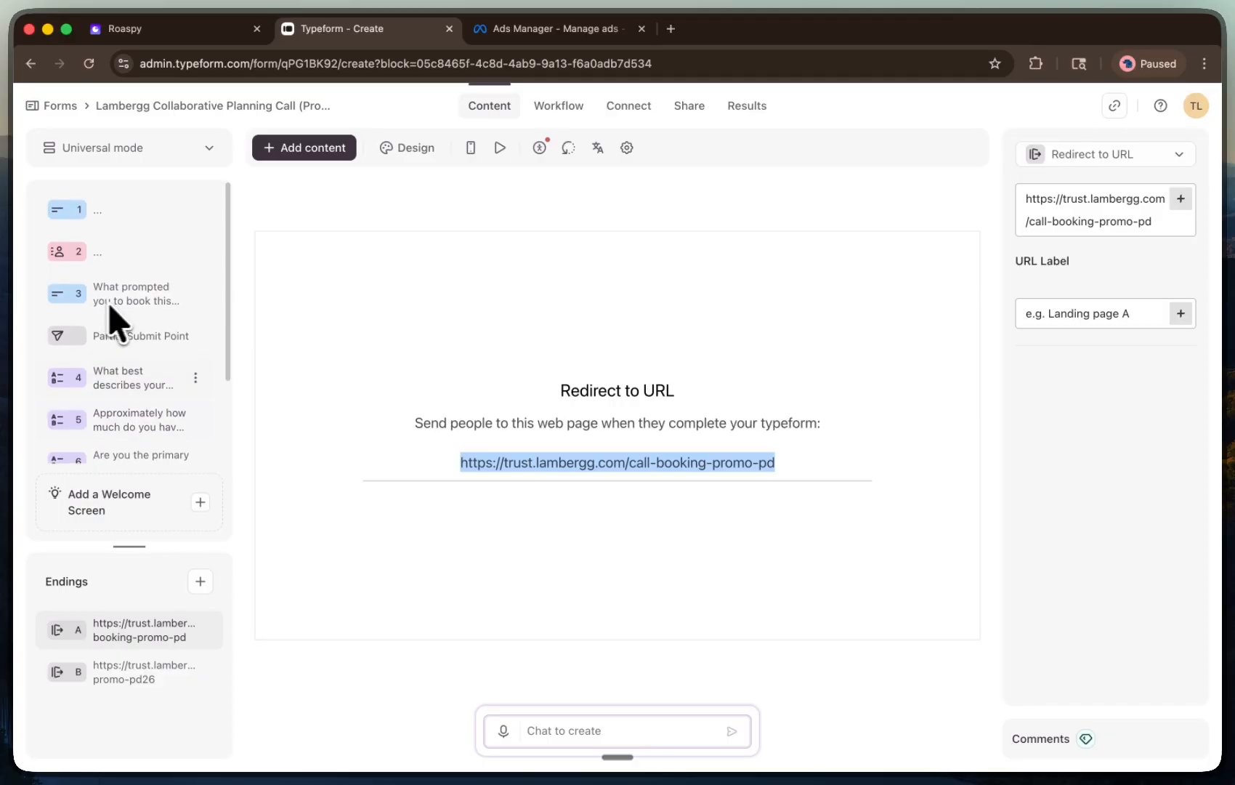
left_click(132, 298)
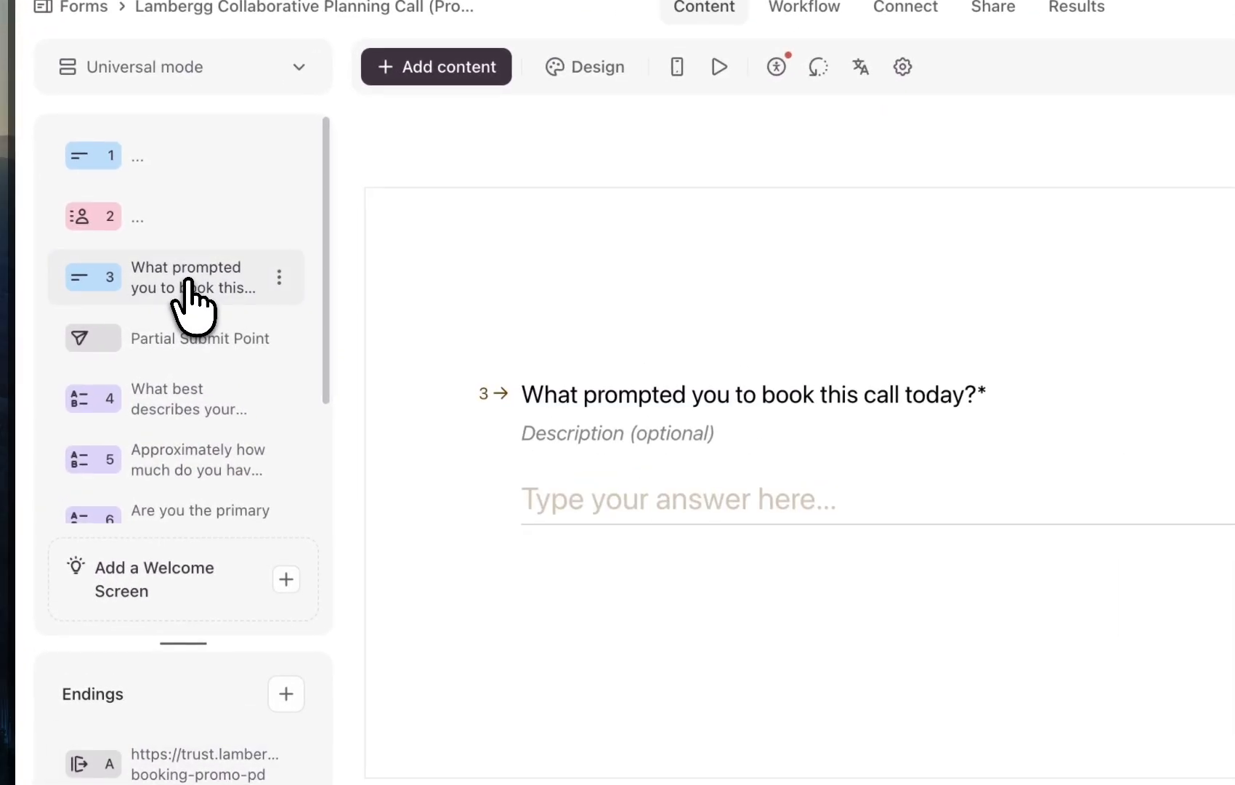
left_click(165, 407)
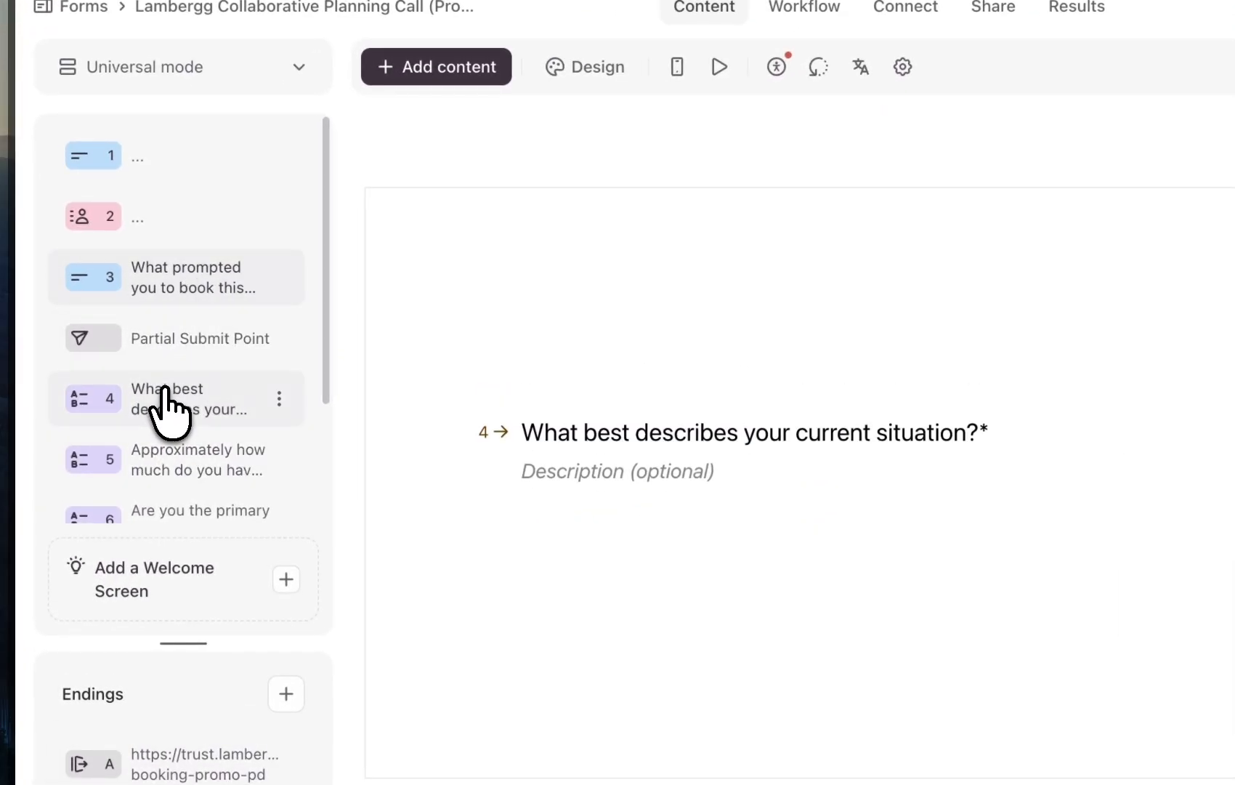
scroll(166, 410, "down", 3)
left_click(188, 297)
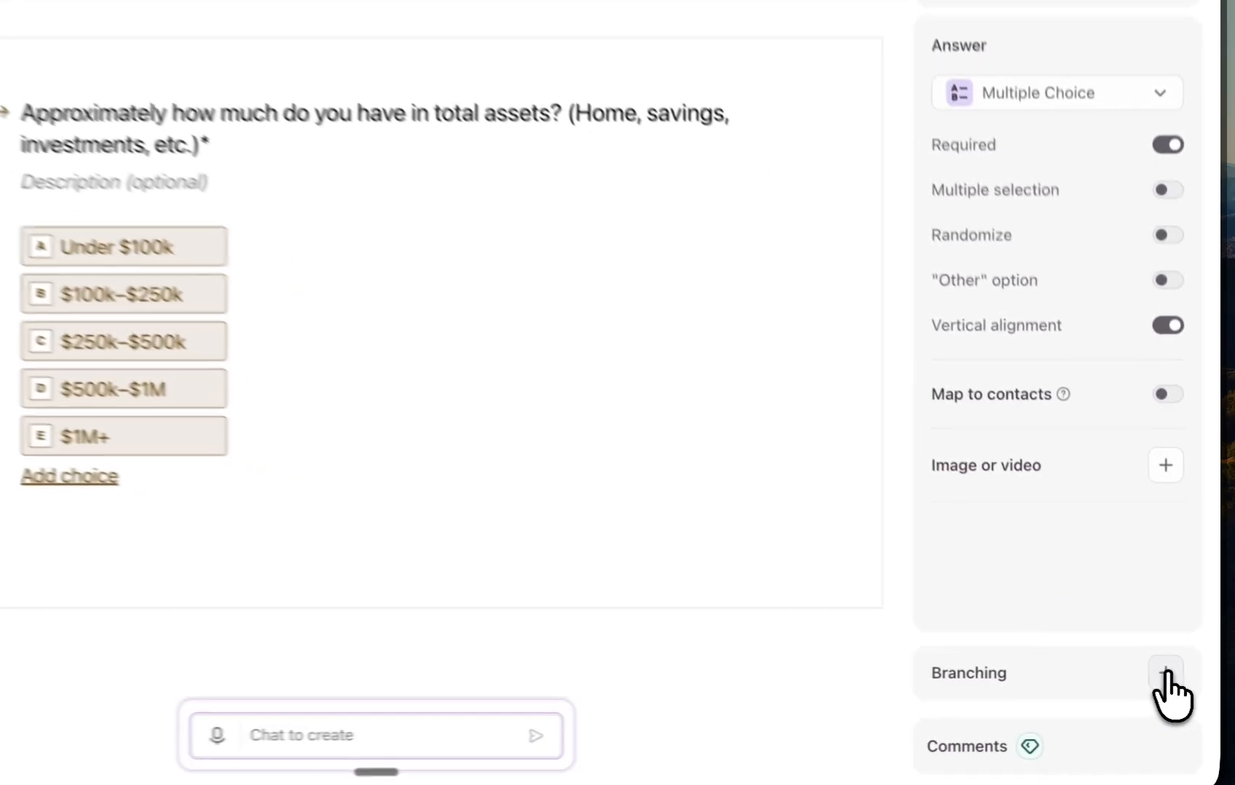
left_click(1183, 686)
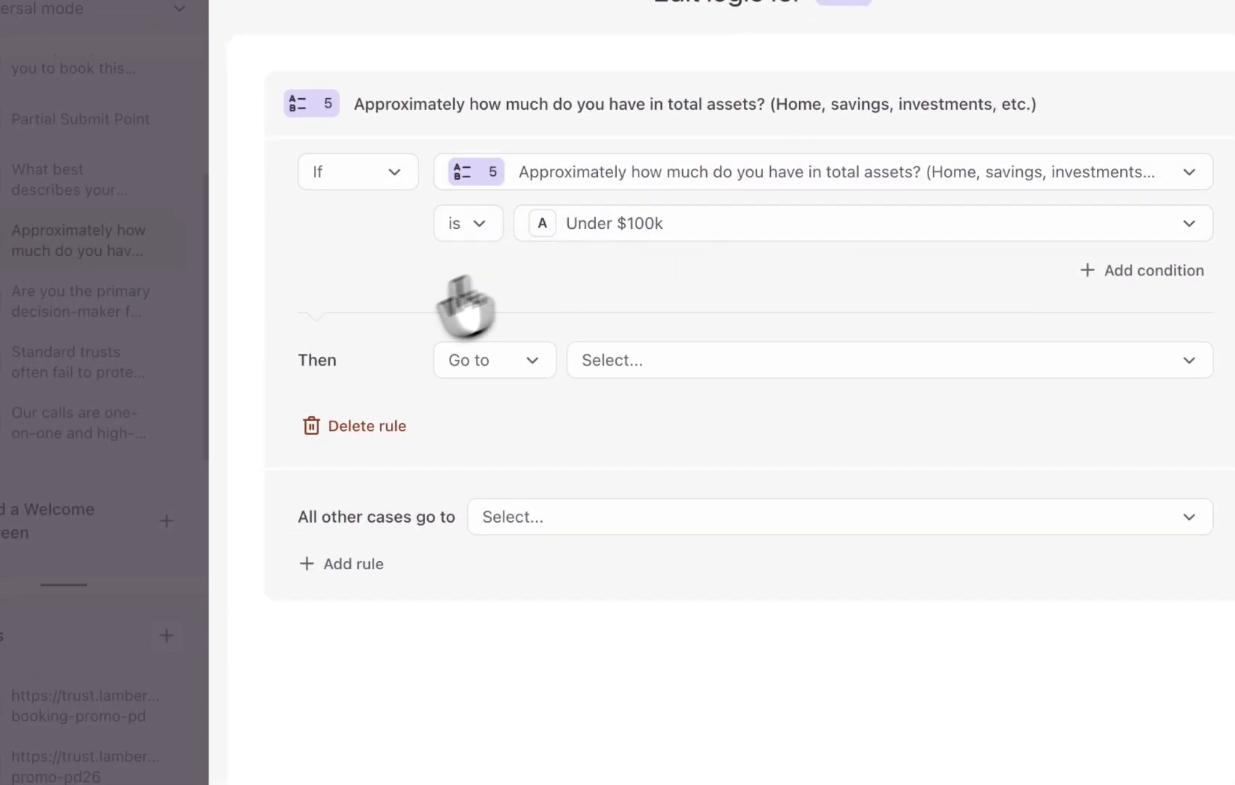
left_click(566, 361)
left_click(490, 376)
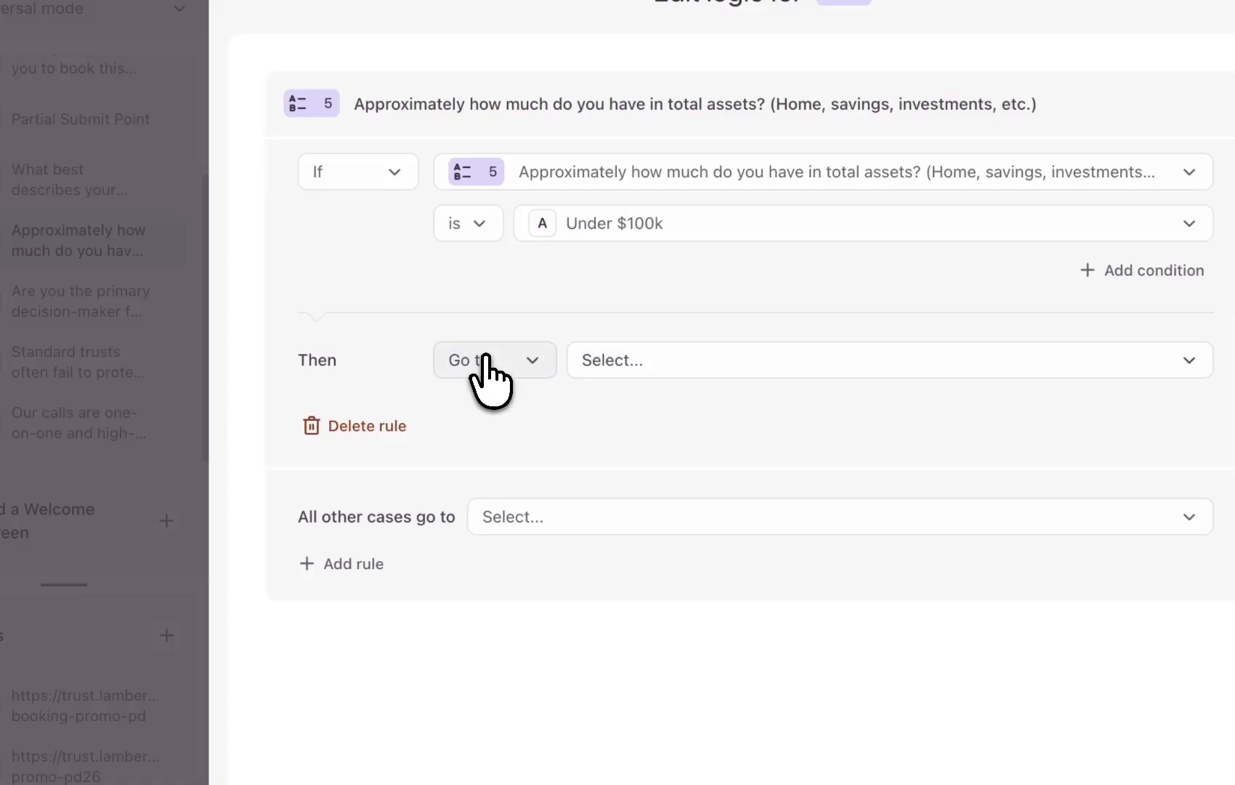
left_click(486, 363)
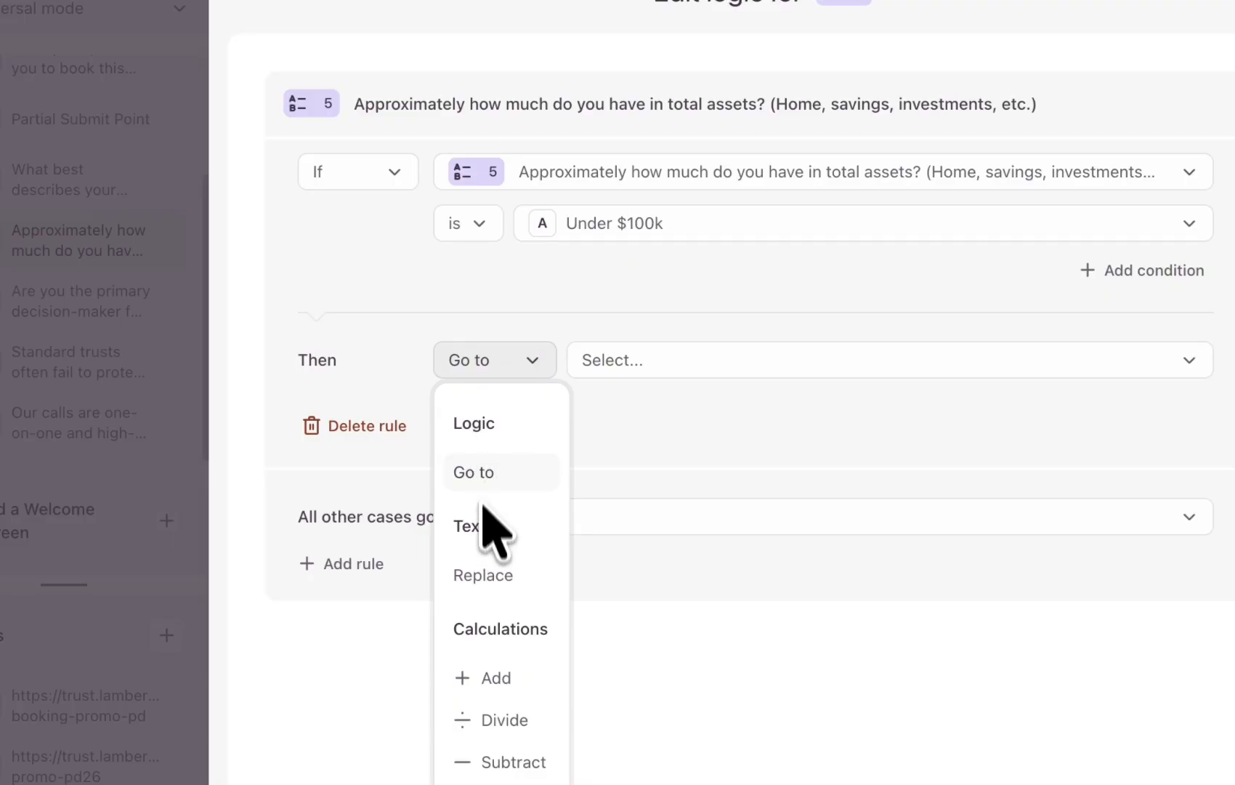
left_click(480, 474)
left_click(602, 362)
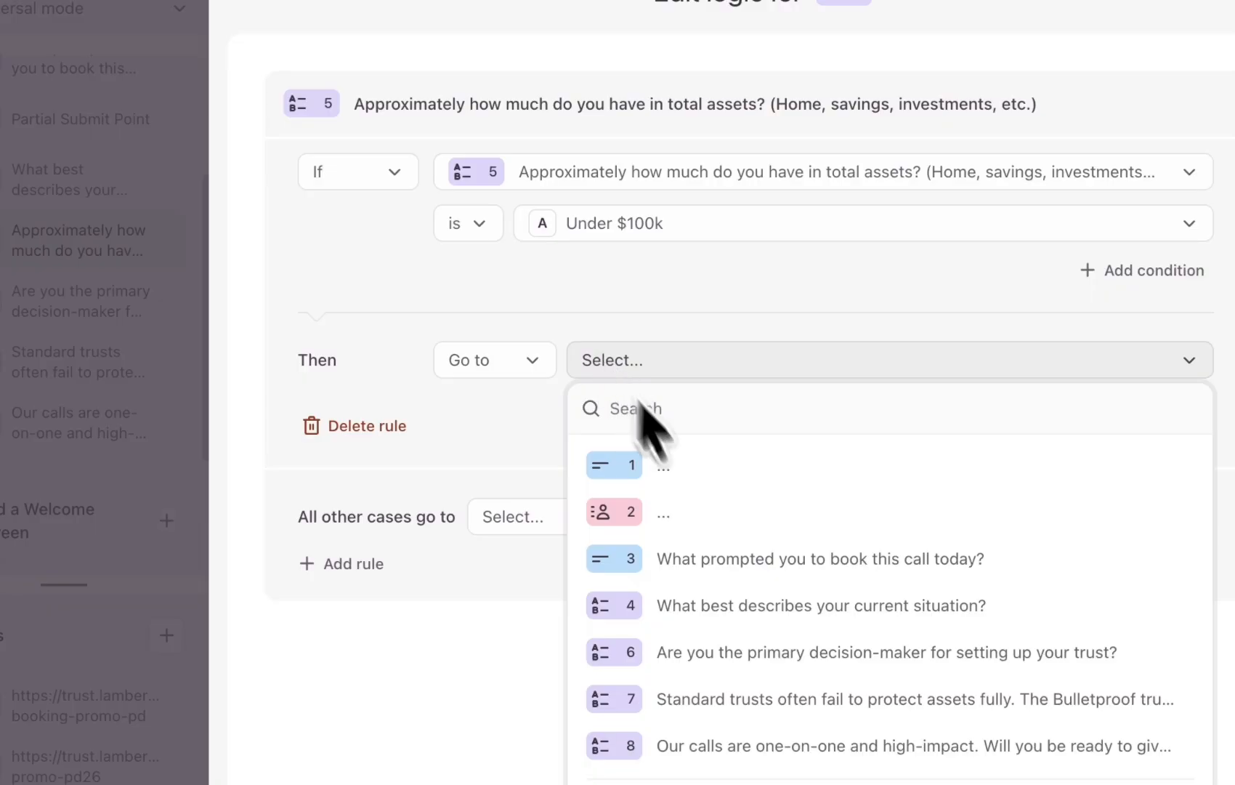
scroll(741, 618, "down", 2)
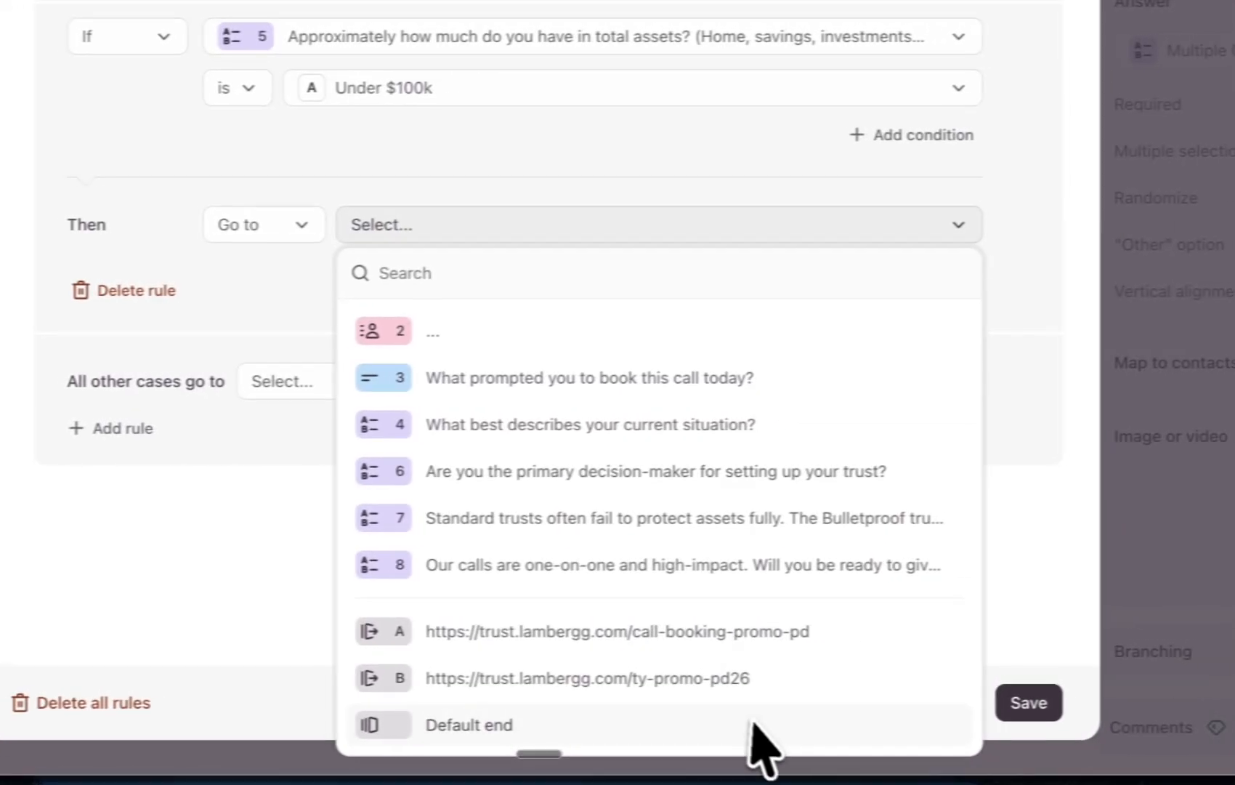
left_click(897, 672)
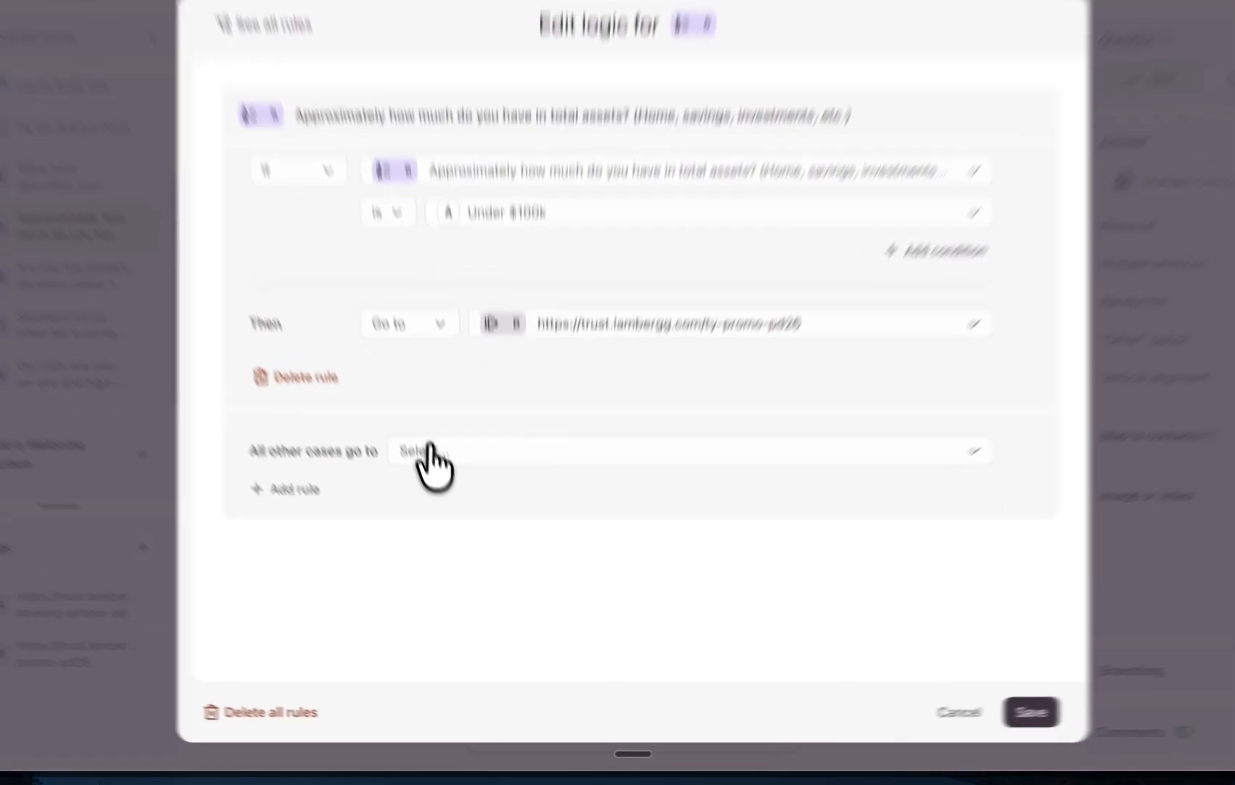
left_click(436, 501)
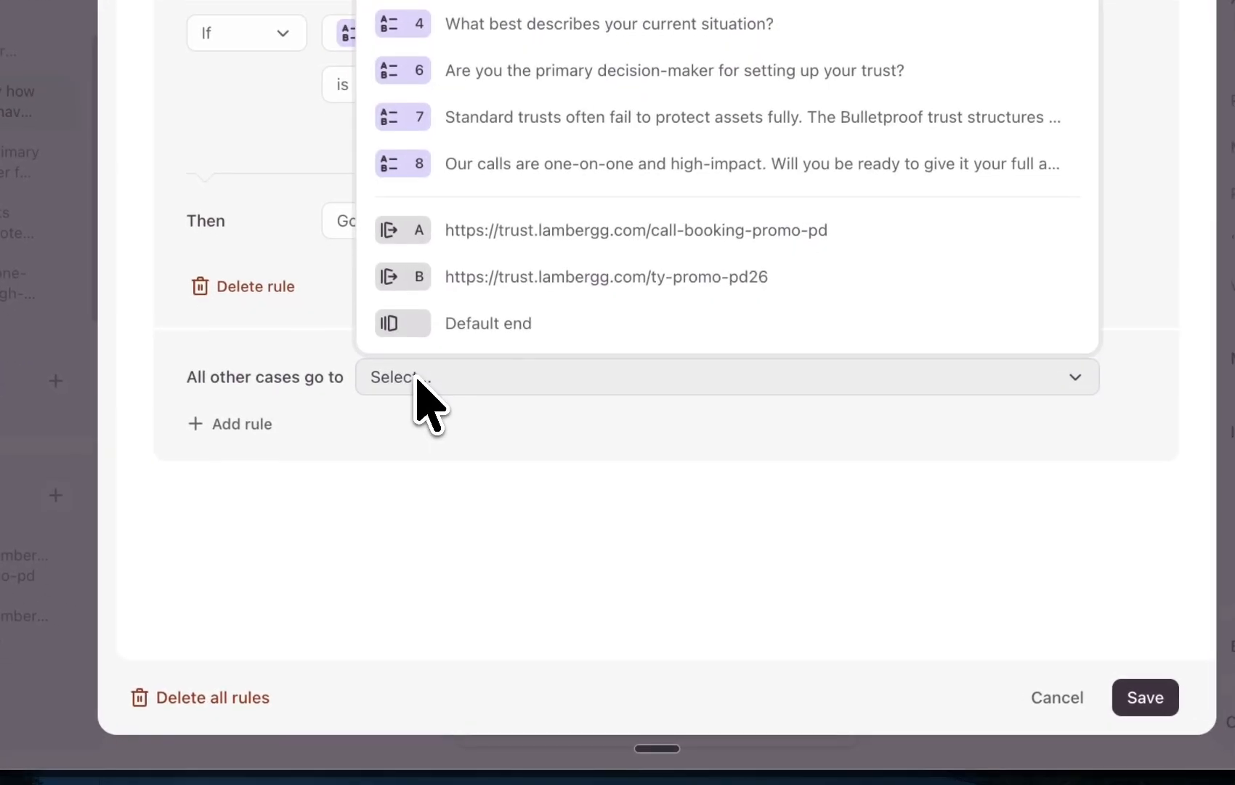
left_click(472, 563)
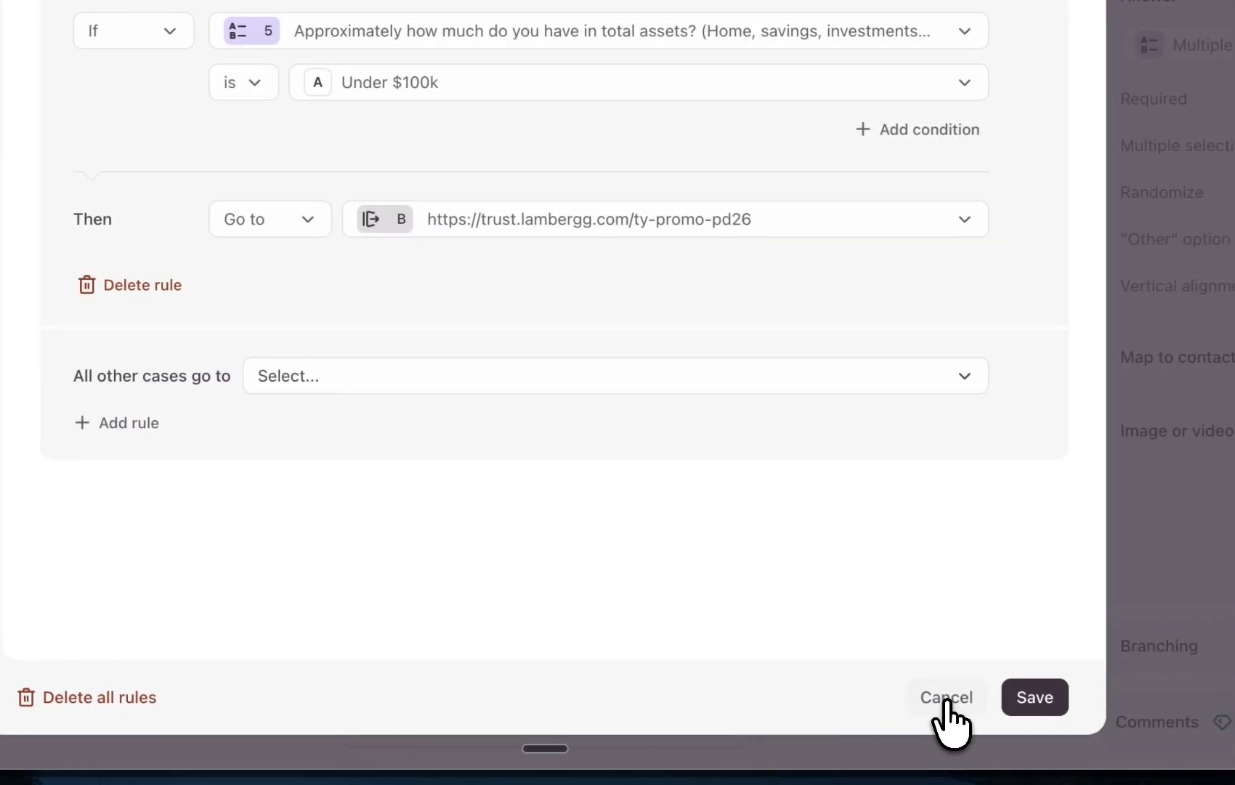
left_click(1059, 697)
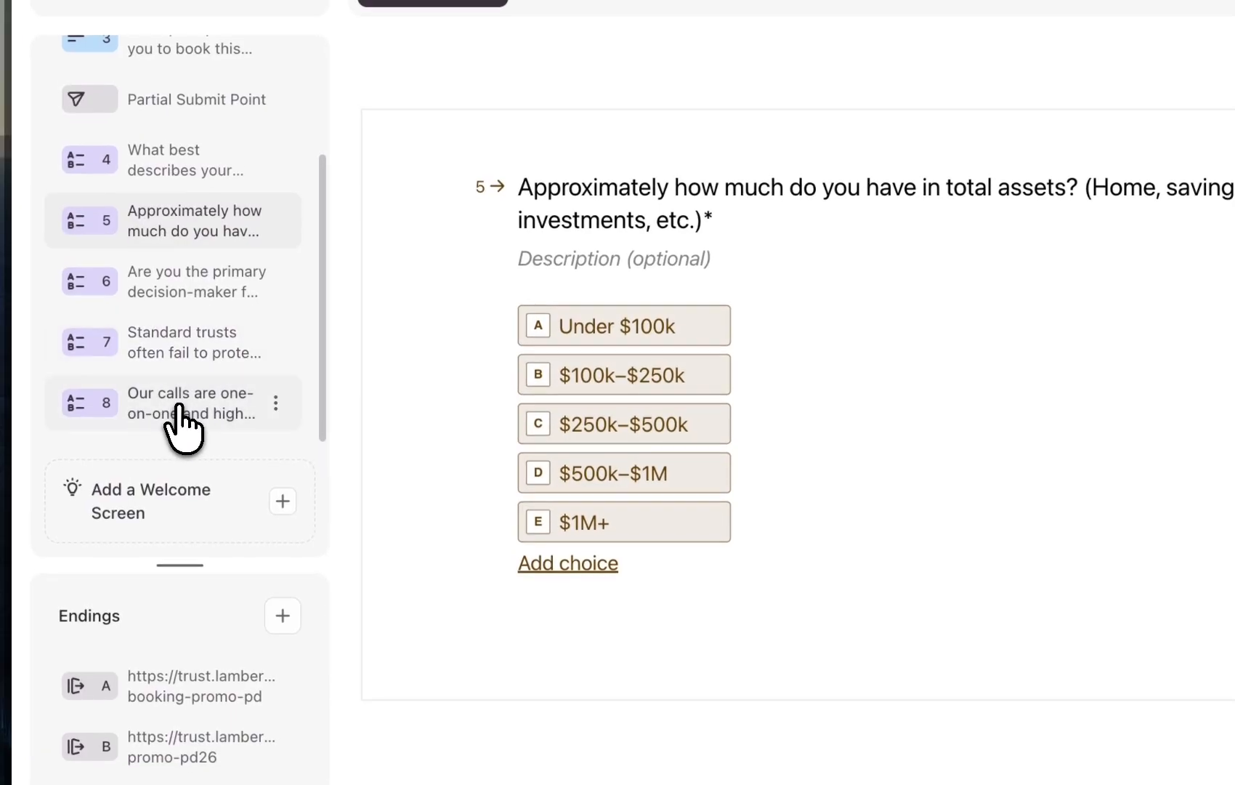
Open question 8's branching logic and review its rules for the No answer
left_click(141, 392)
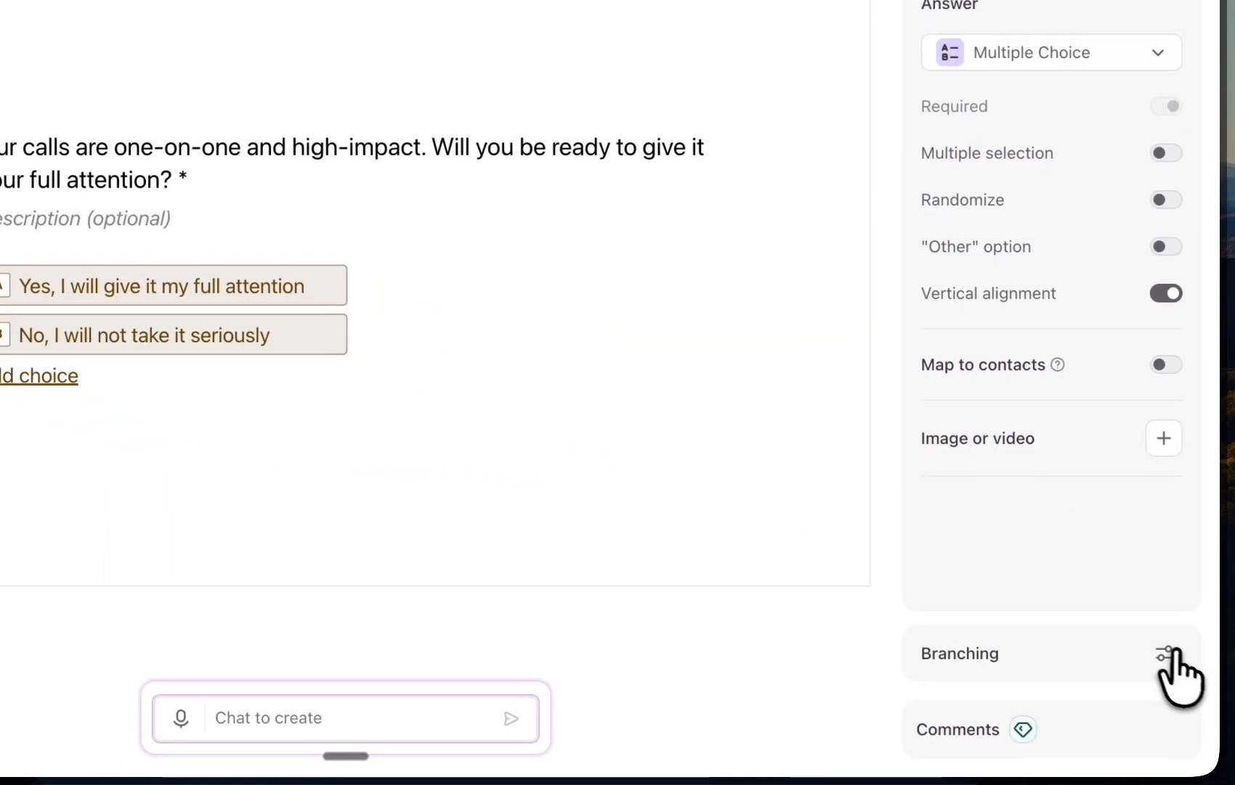
left_click(1165, 653)
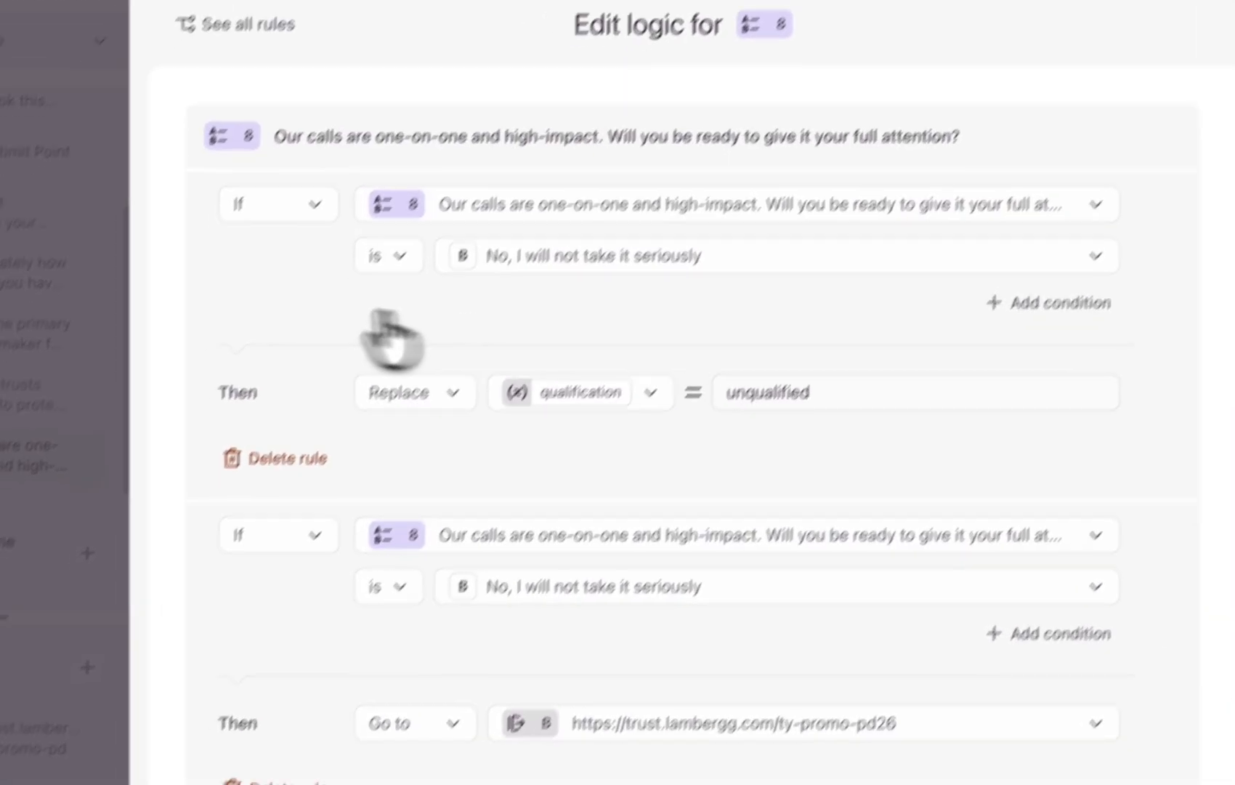
left_click(78, 229)
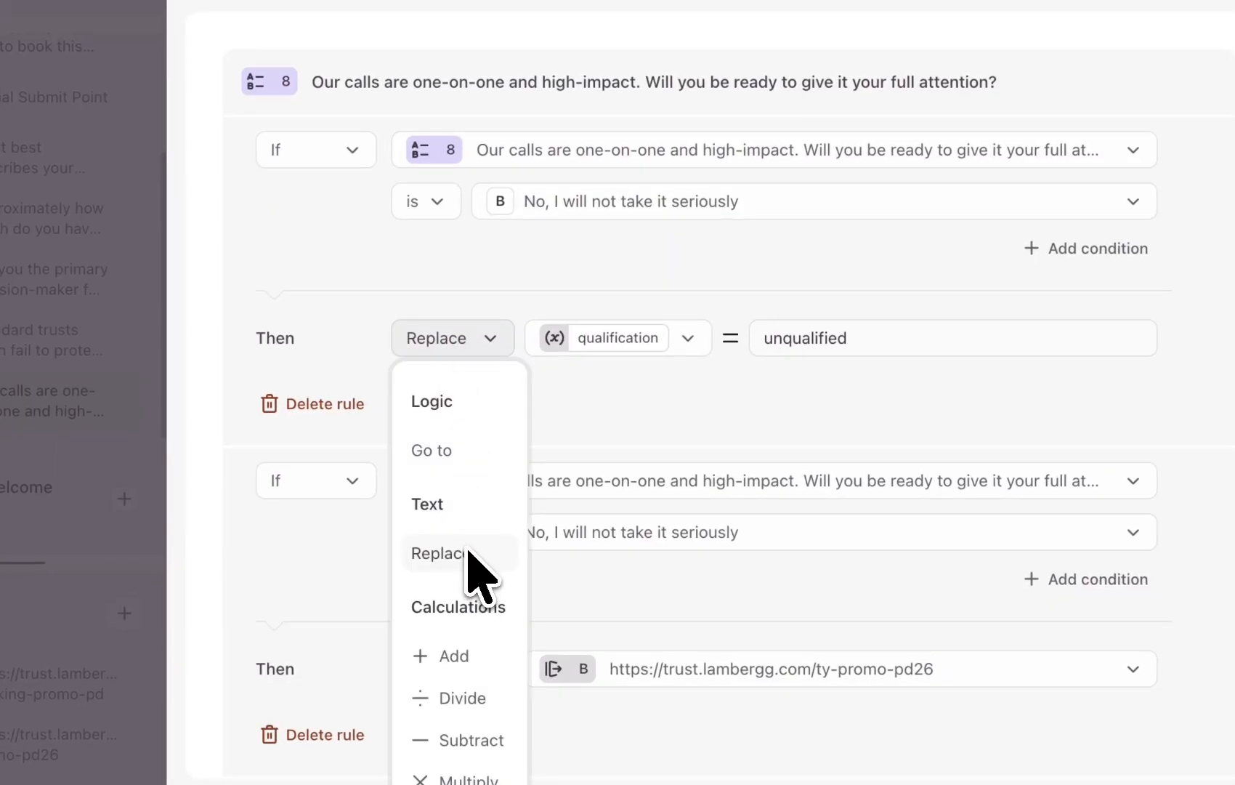
left_click(652, 434)
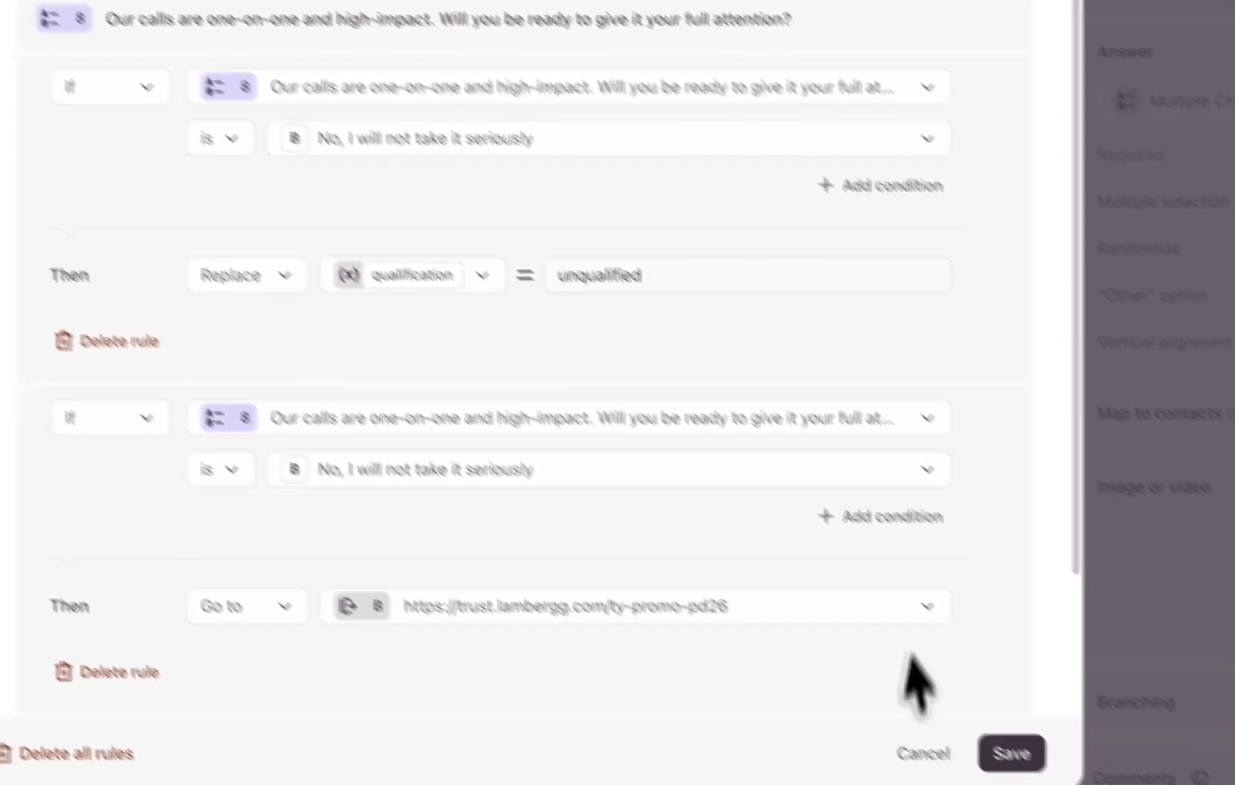
left_click(885, 725)
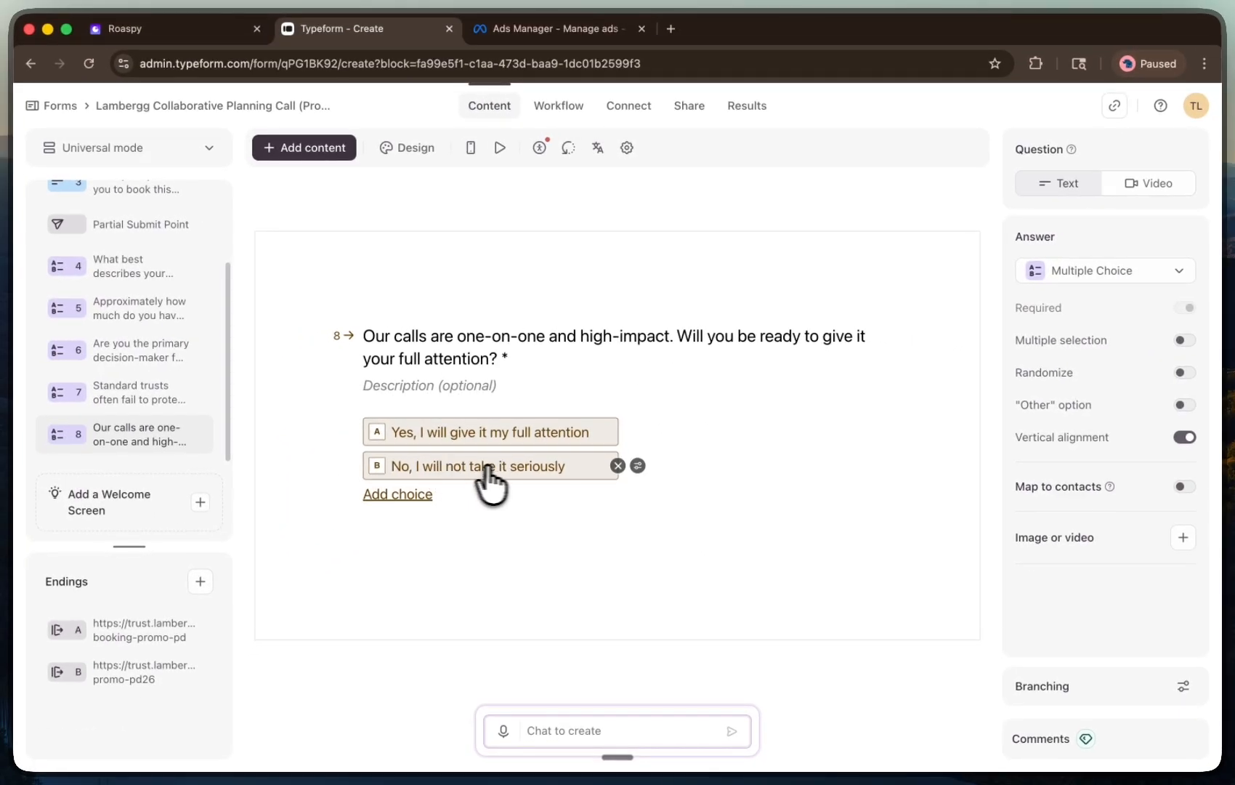
left_click(637, 466)
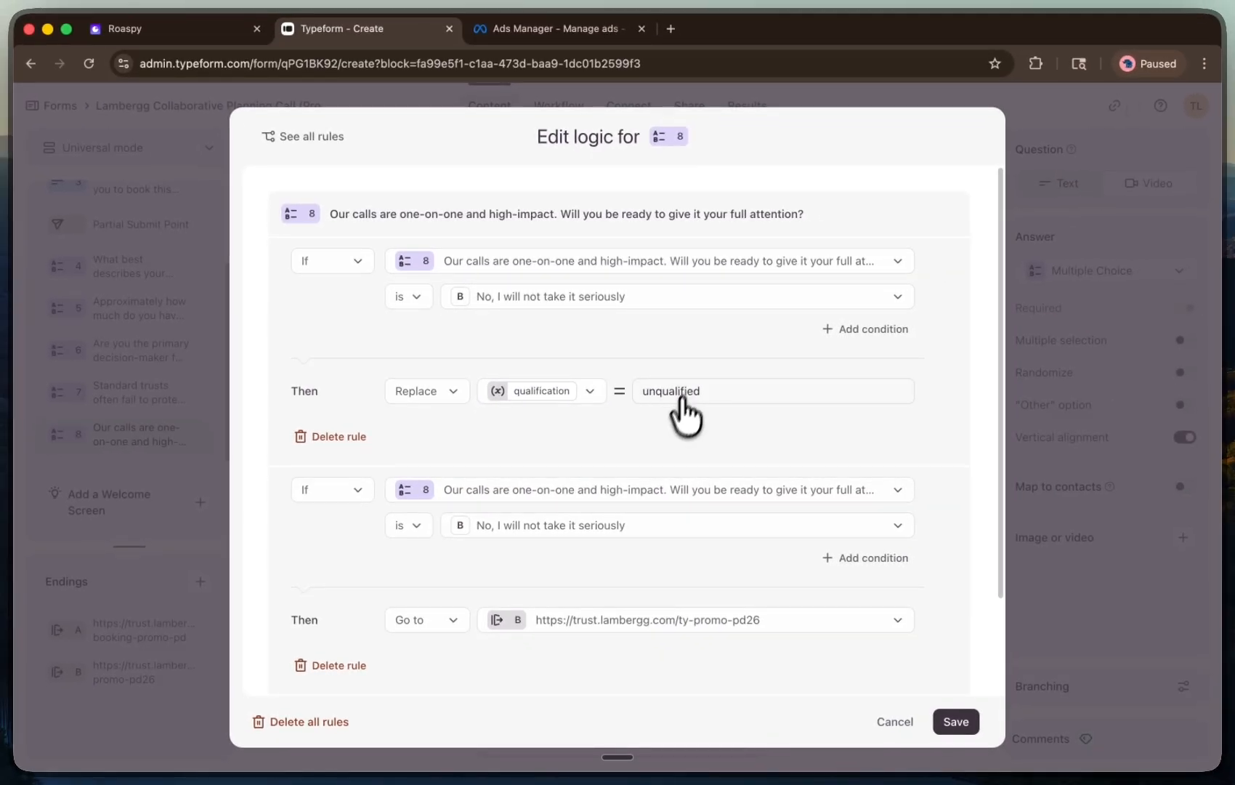
scroll(634, 518, "down", 3)
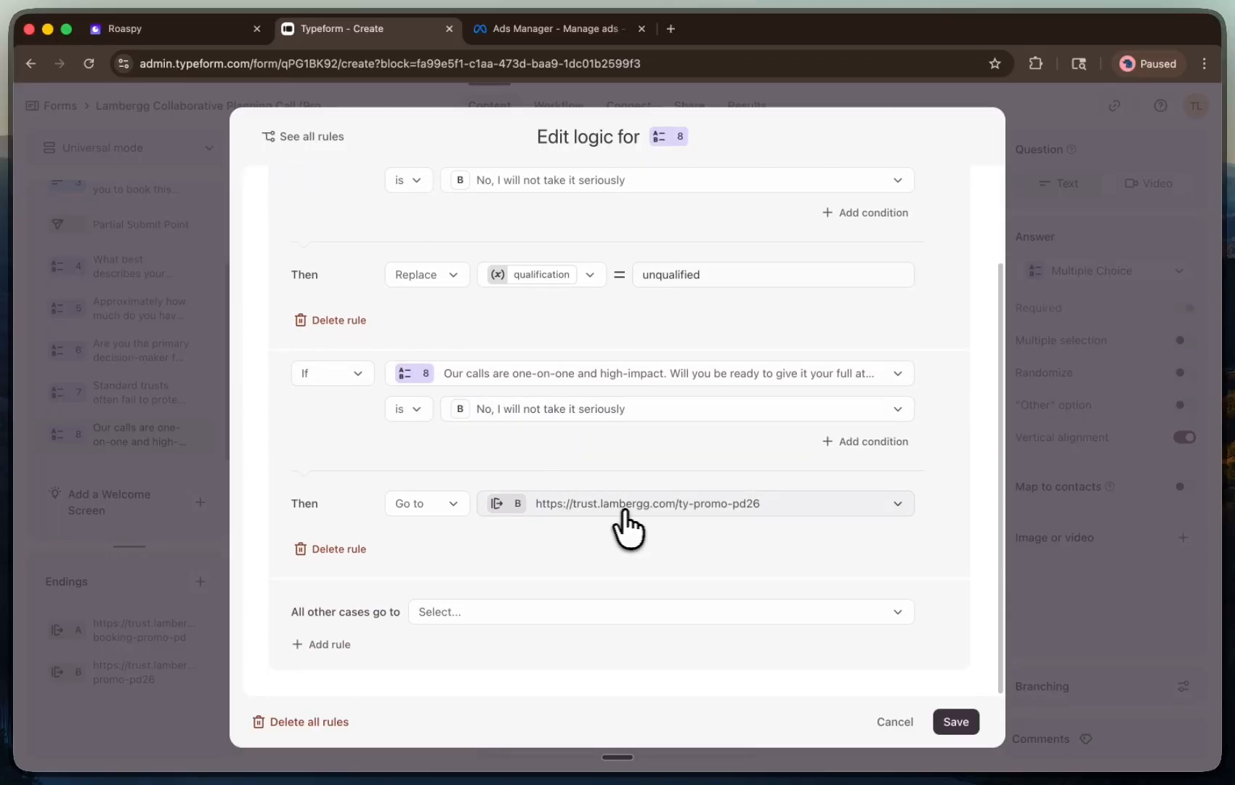
left_click(888, 721)
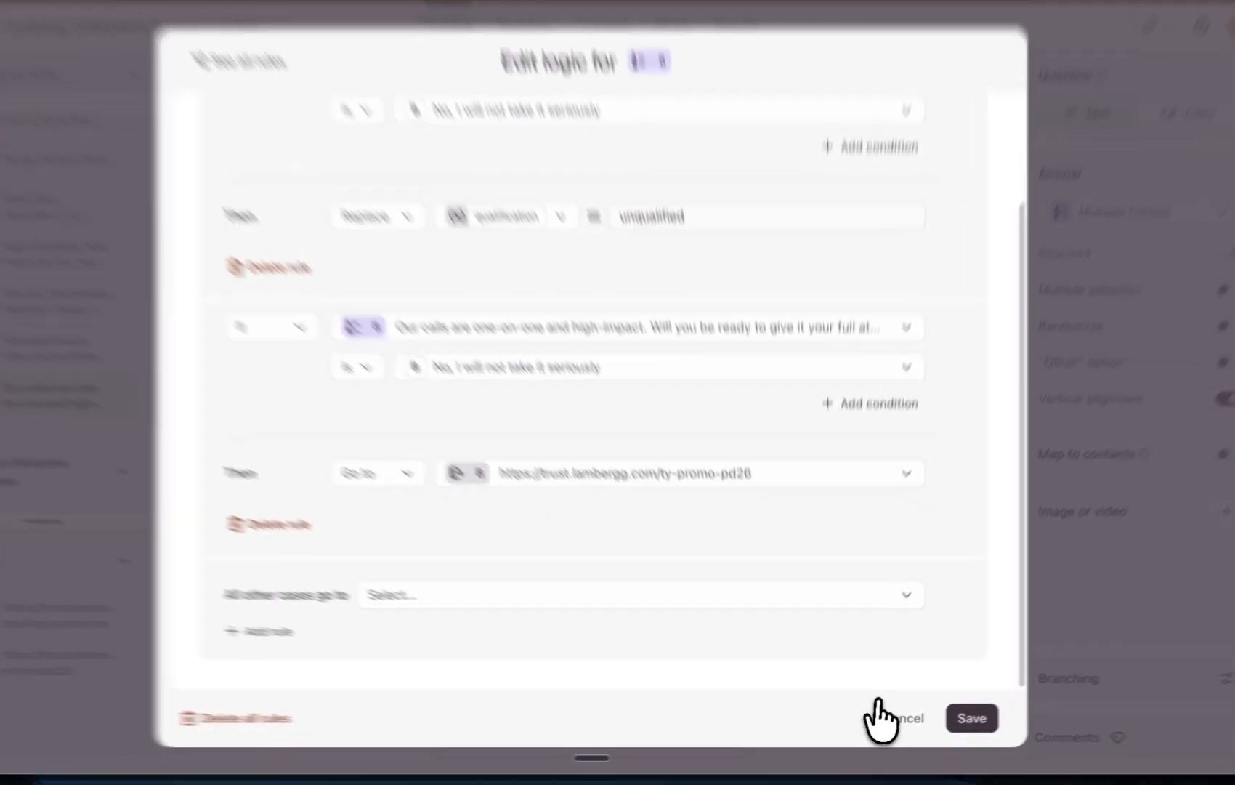
On question 5, add a branching rule sending the Under $100k answer to ending B
left_click(93, 285)
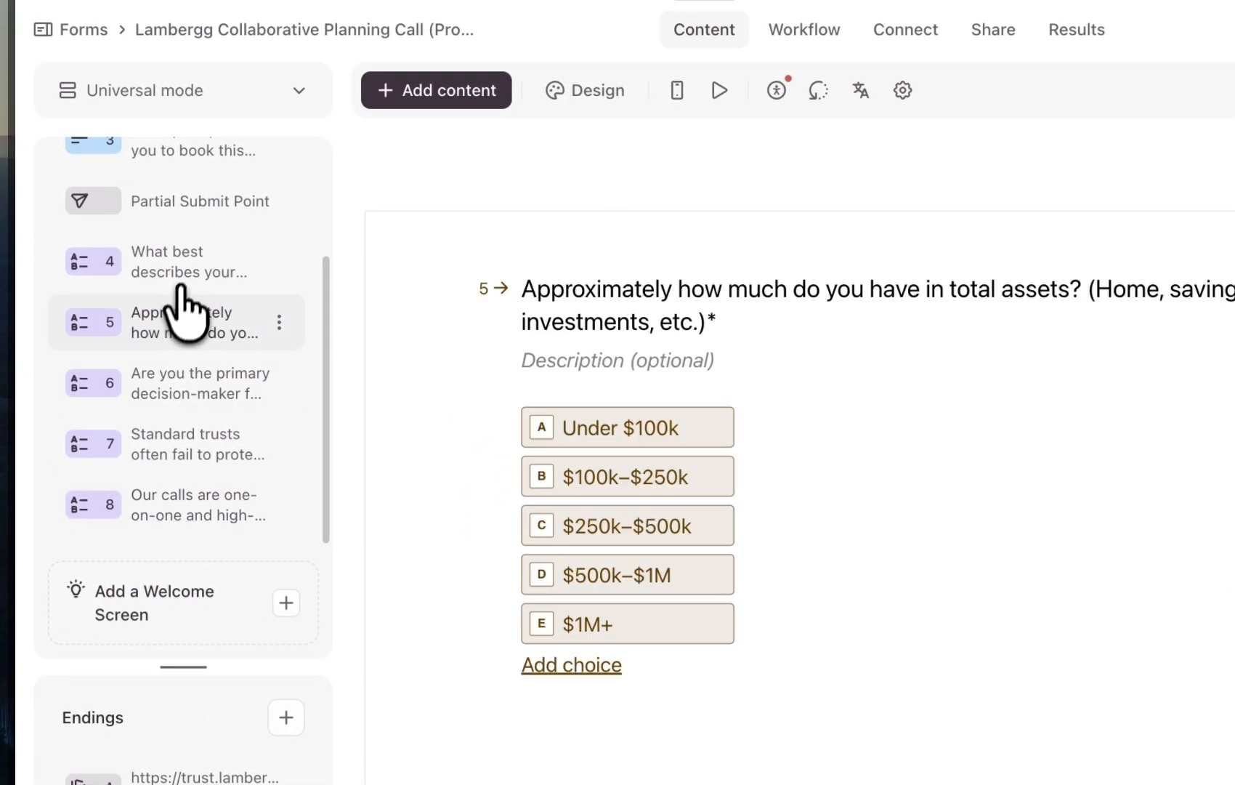
left_click(95, 239)
left_click(173, 322)
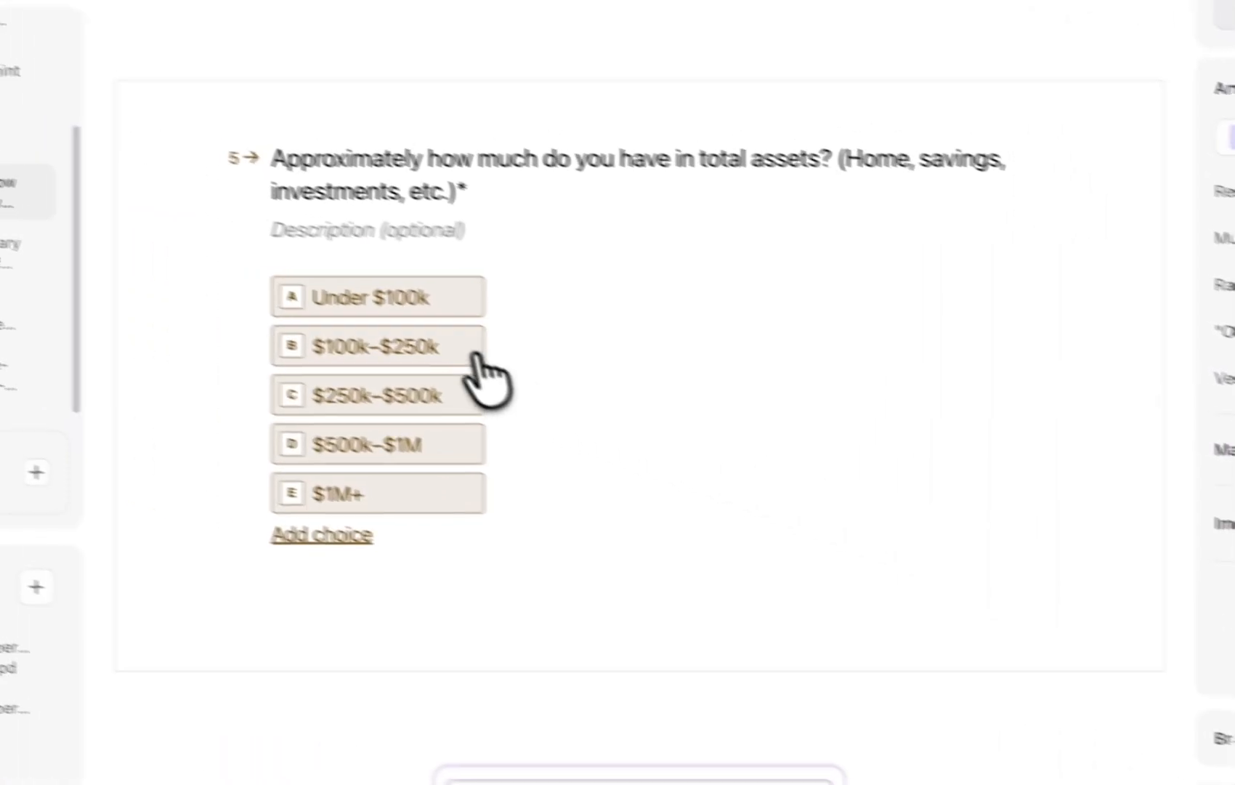
left_click(513, 297)
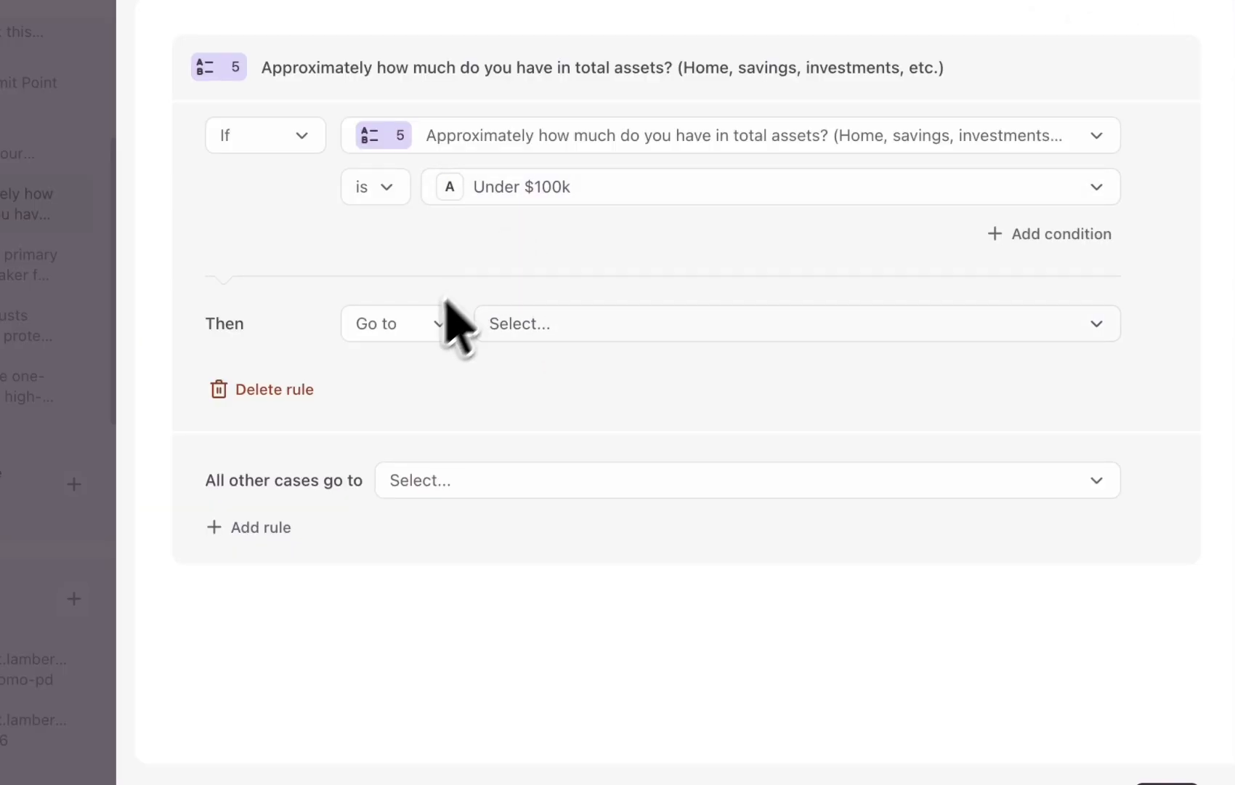
left_click(452, 314)
left_click(549, 326)
left_click(526, 325)
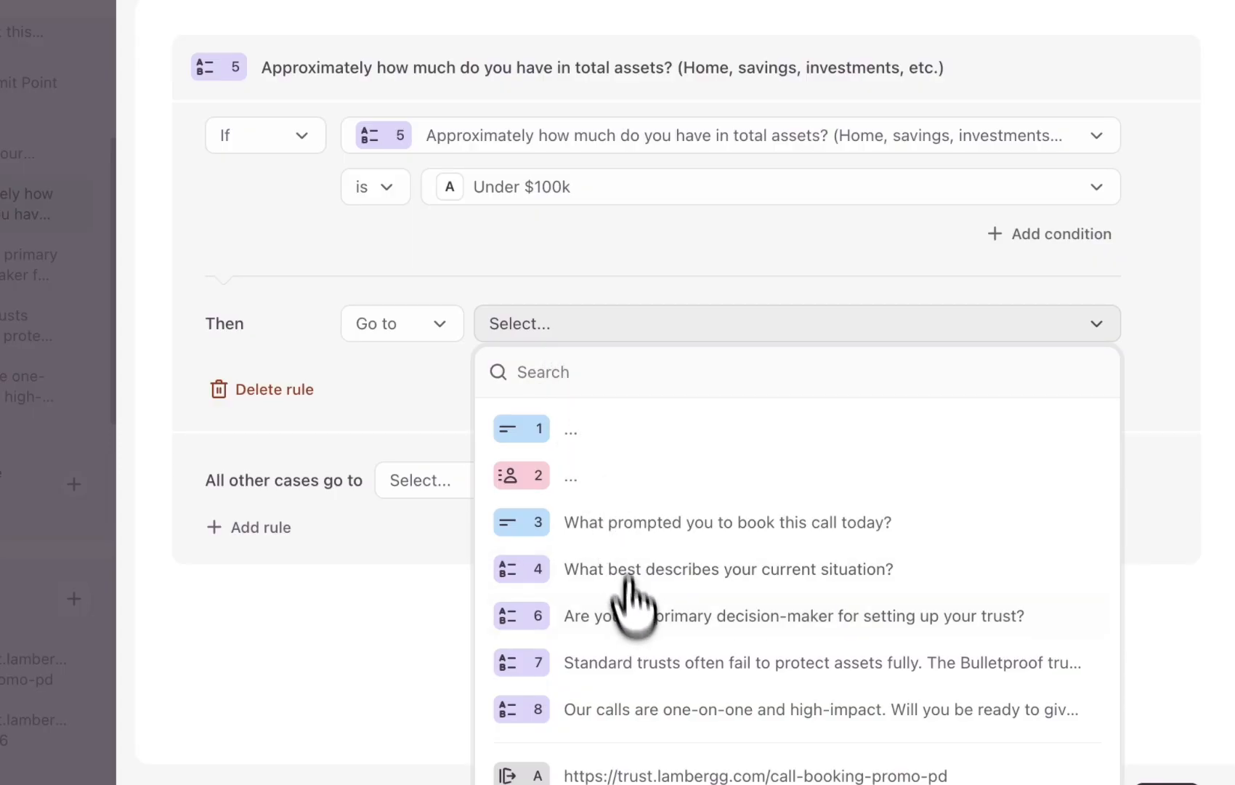
scroll(632, 604, "down", 2)
left_click(868, 708)
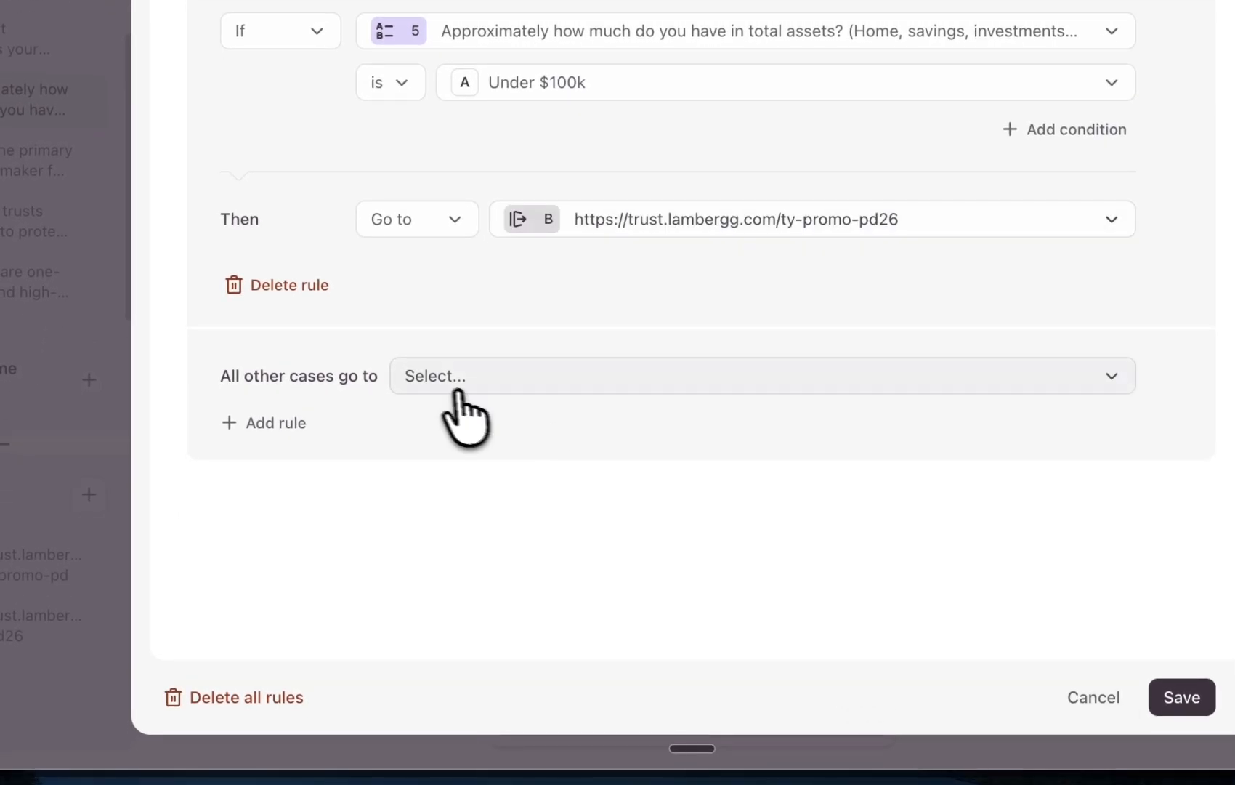
Add a second Under $100k rule that replaces the qualification variable with unqualified
left_click(436, 380)
left_click(298, 396)
left_click(265, 419)
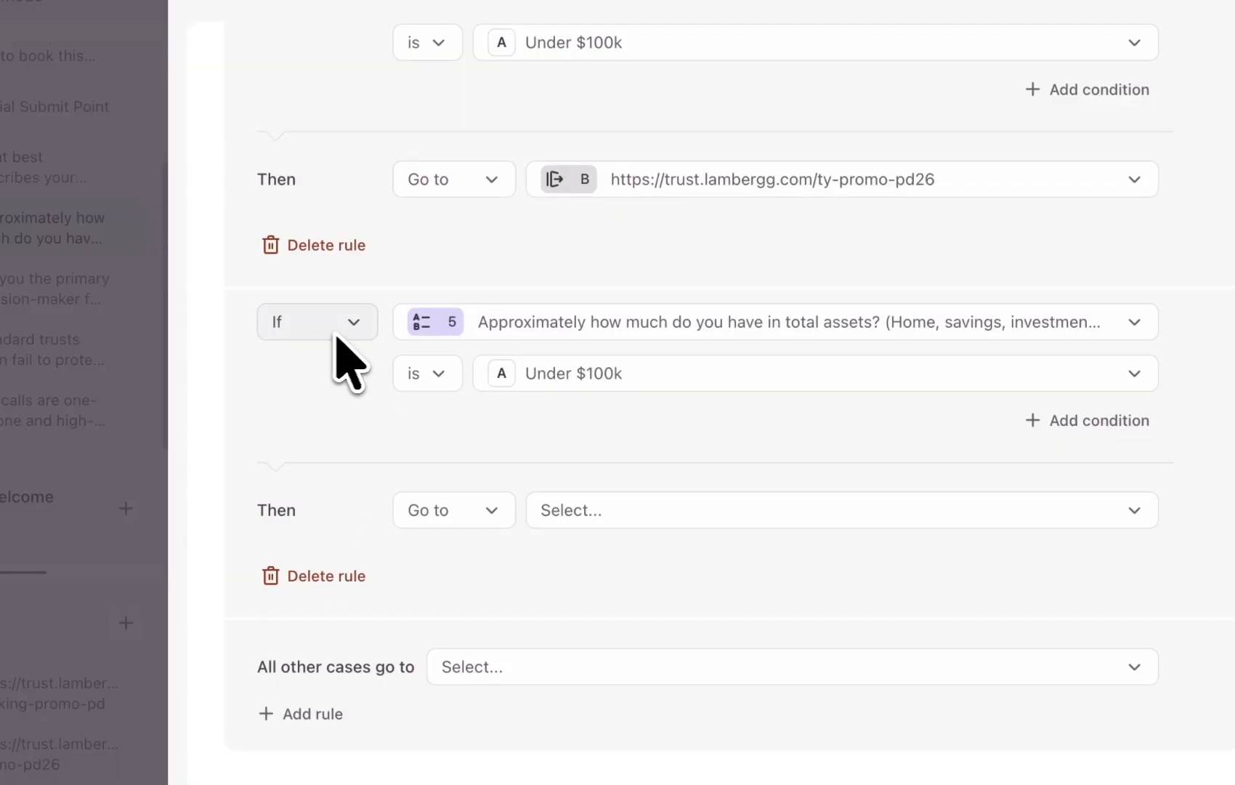
left_click(465, 511)
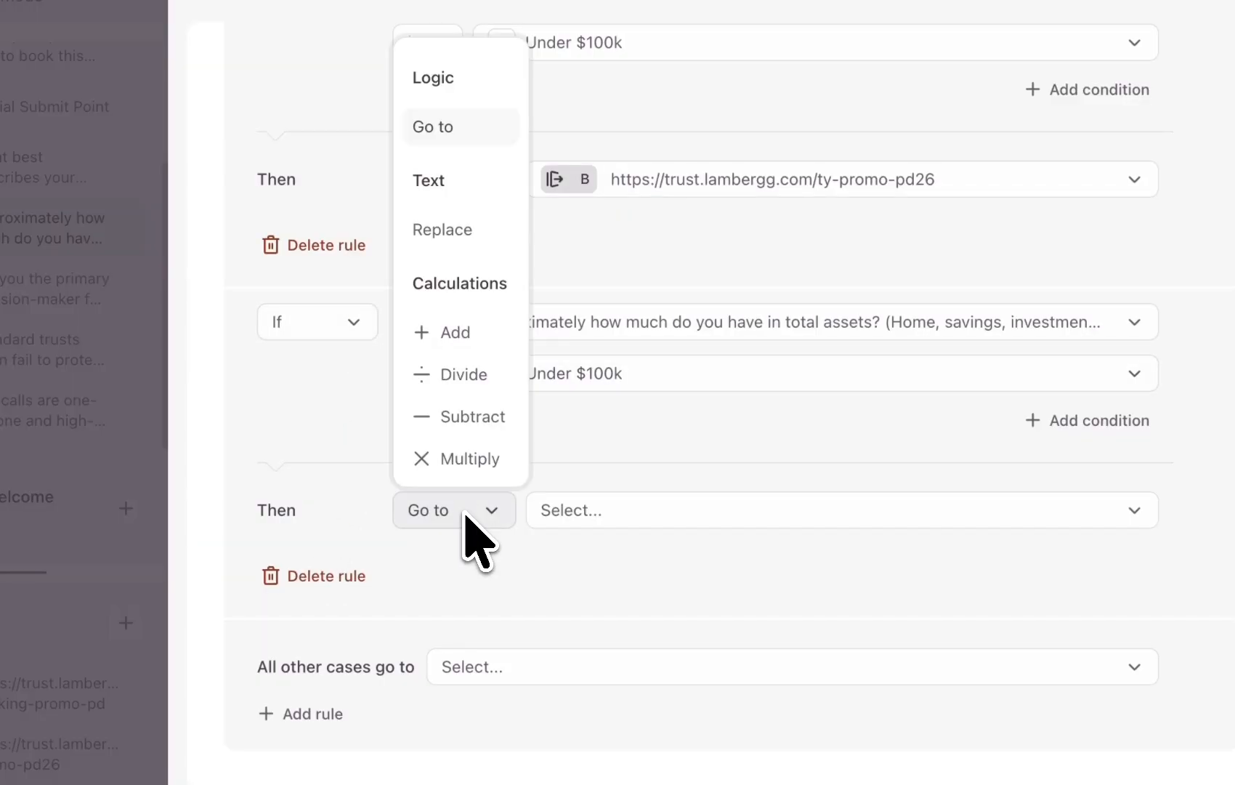
left_click(444, 231)
left_click(566, 512)
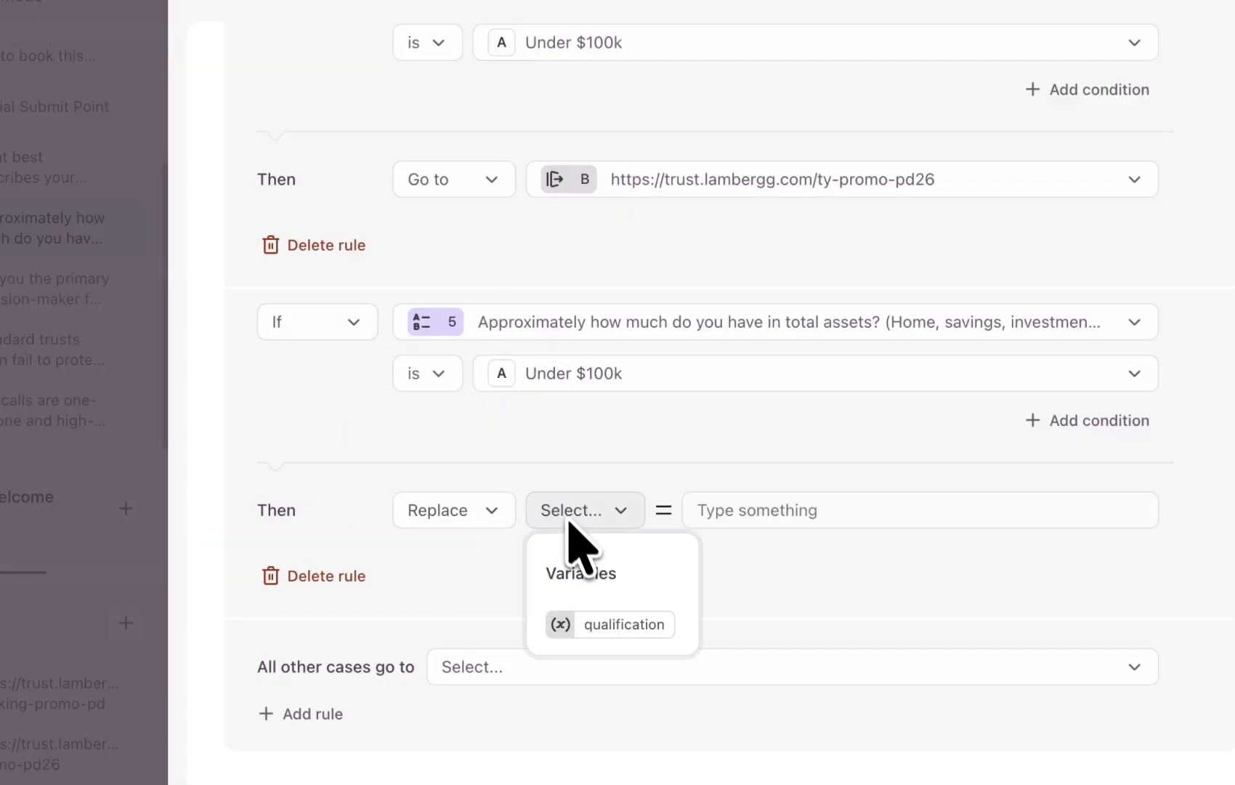
left_click(601, 626)
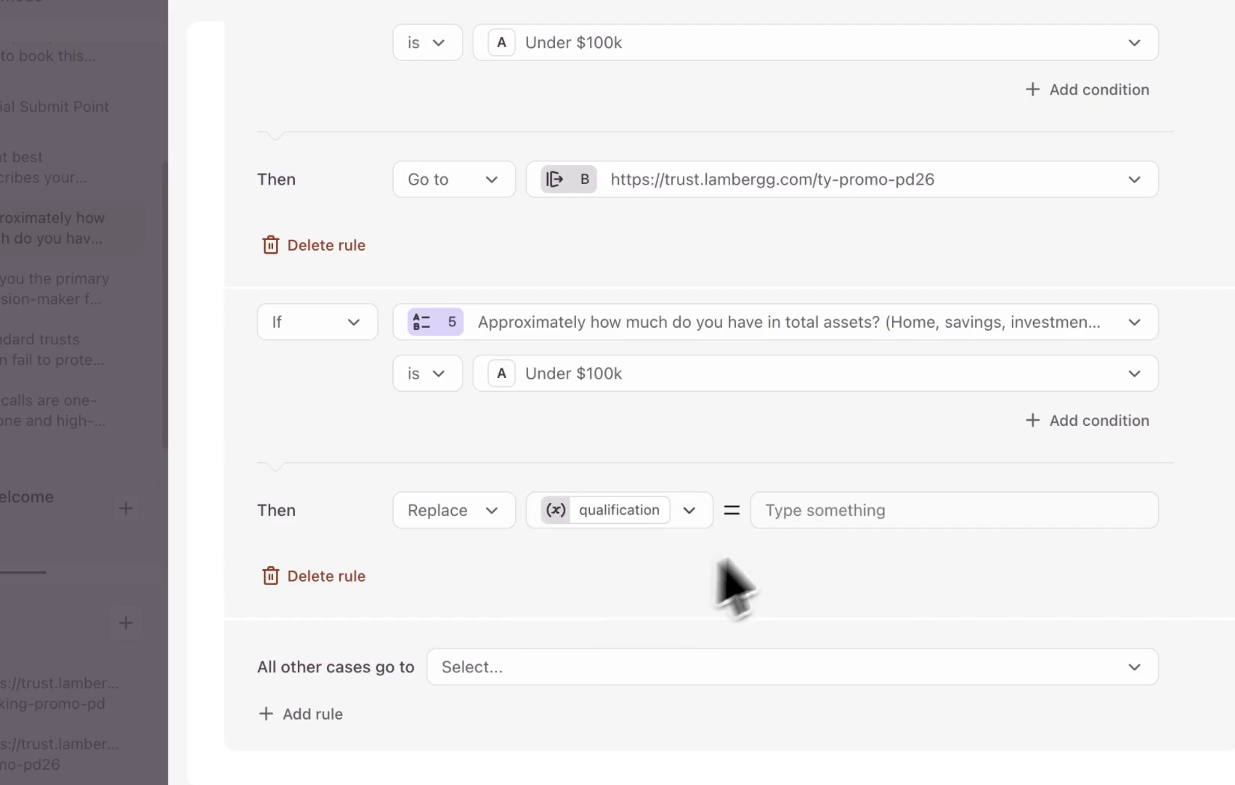
left_click(800, 521)
type("unqualified")
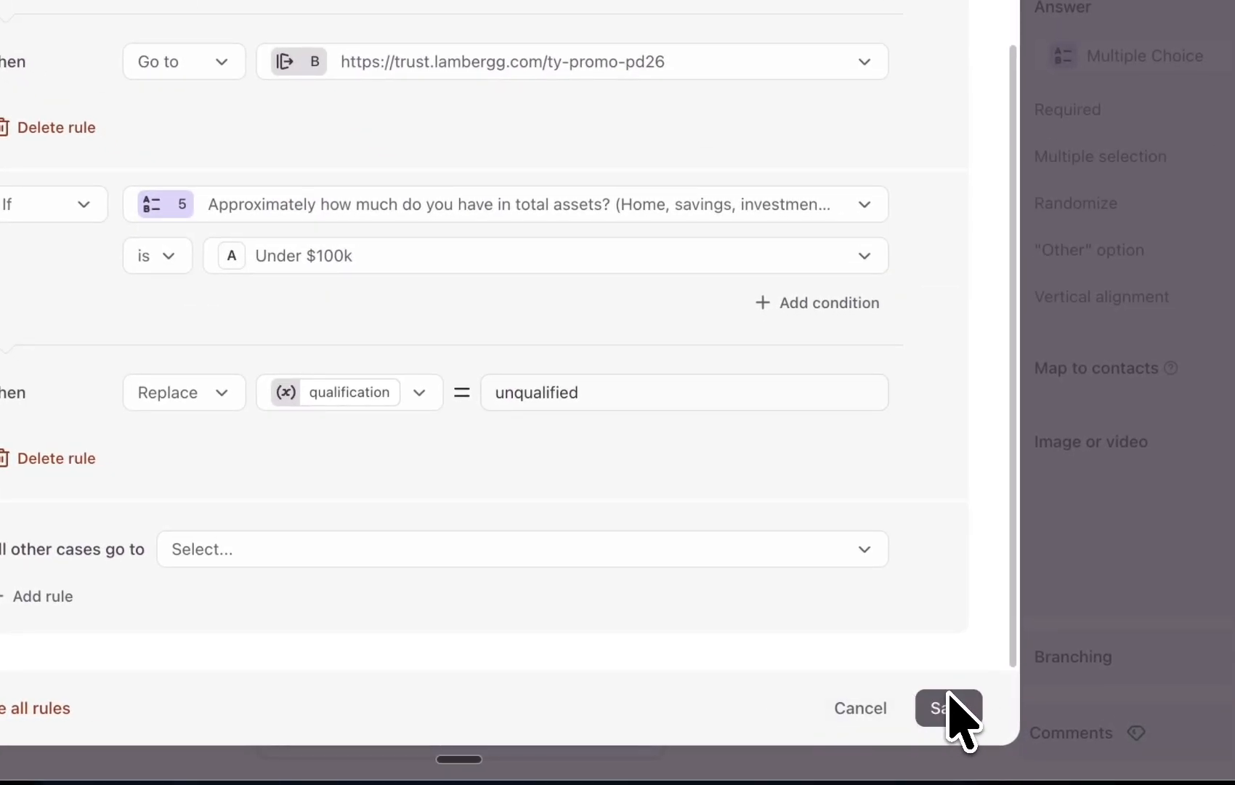
scroll(531, 358, "up", 3)
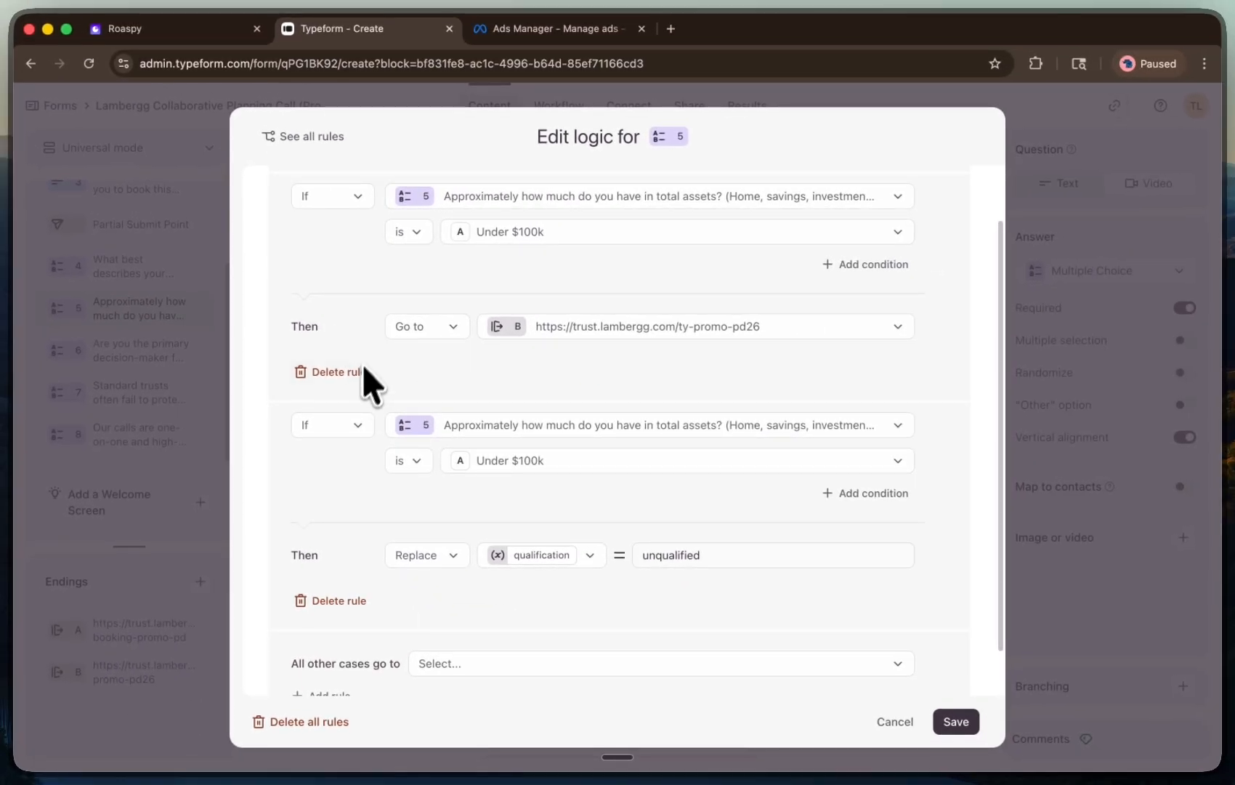
Save question 5's branching rules and review question 8's branching logic for comparison
scroll(399, 450, "down", 2)
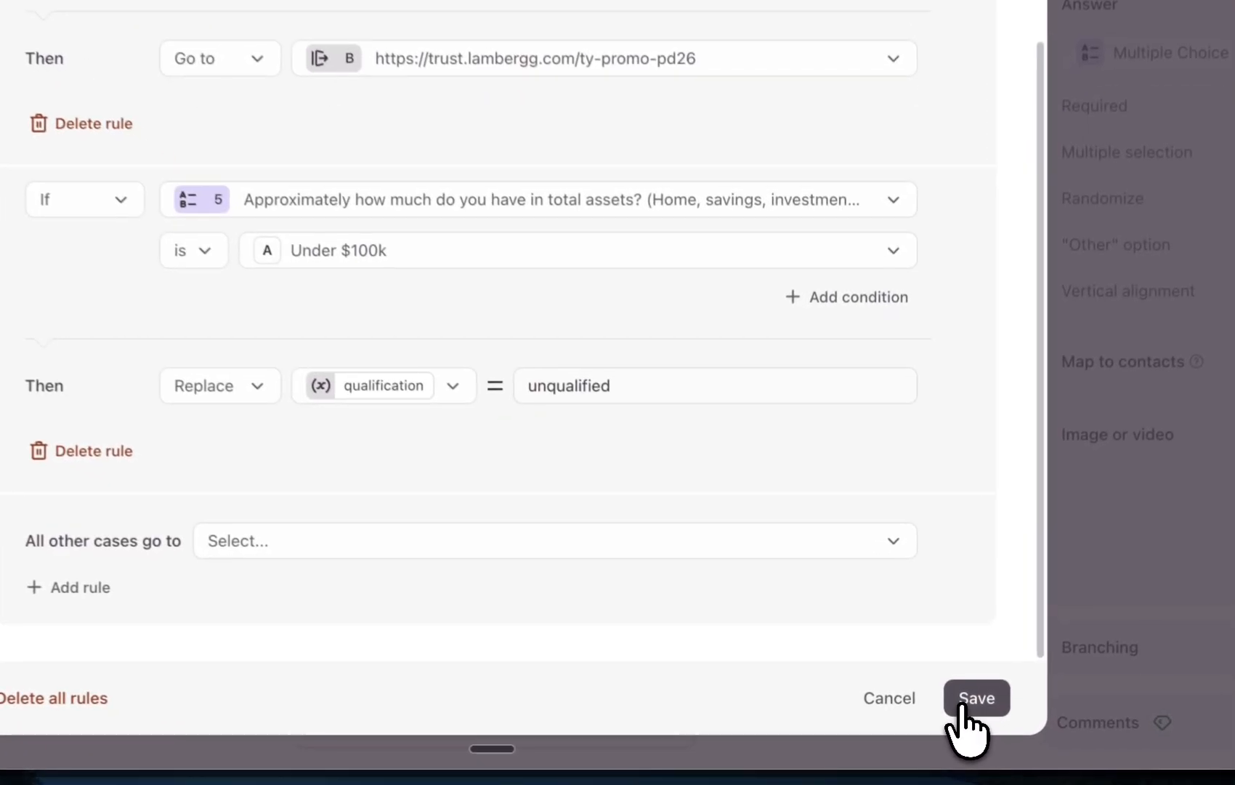
left_click(952, 723)
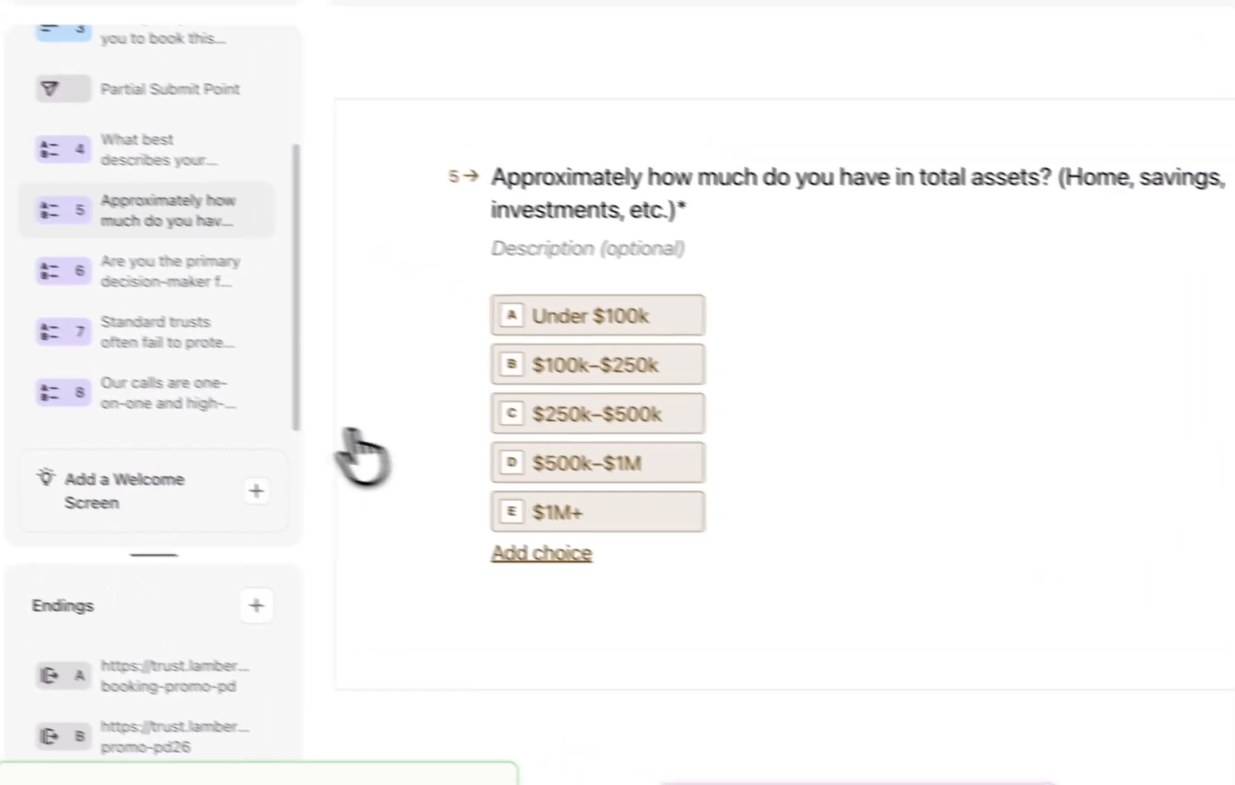
left_click(127, 408)
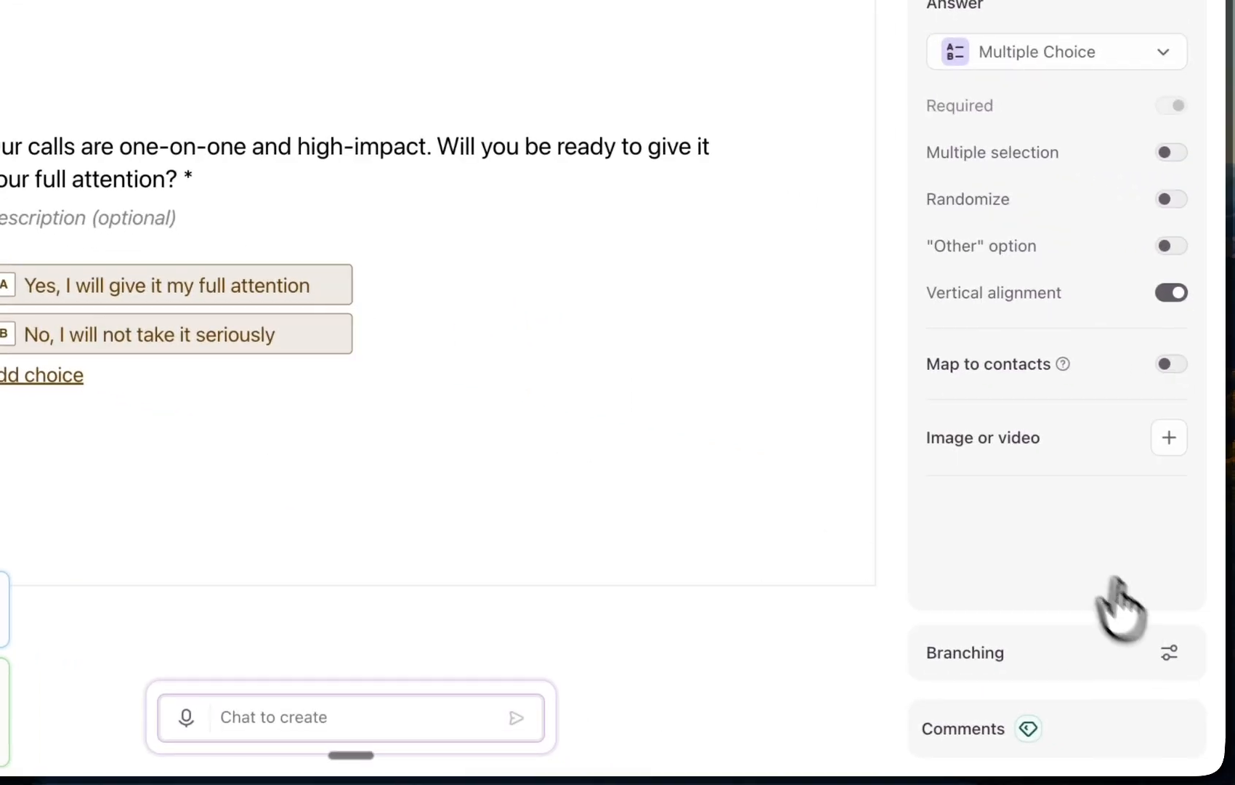
left_click(1169, 652)
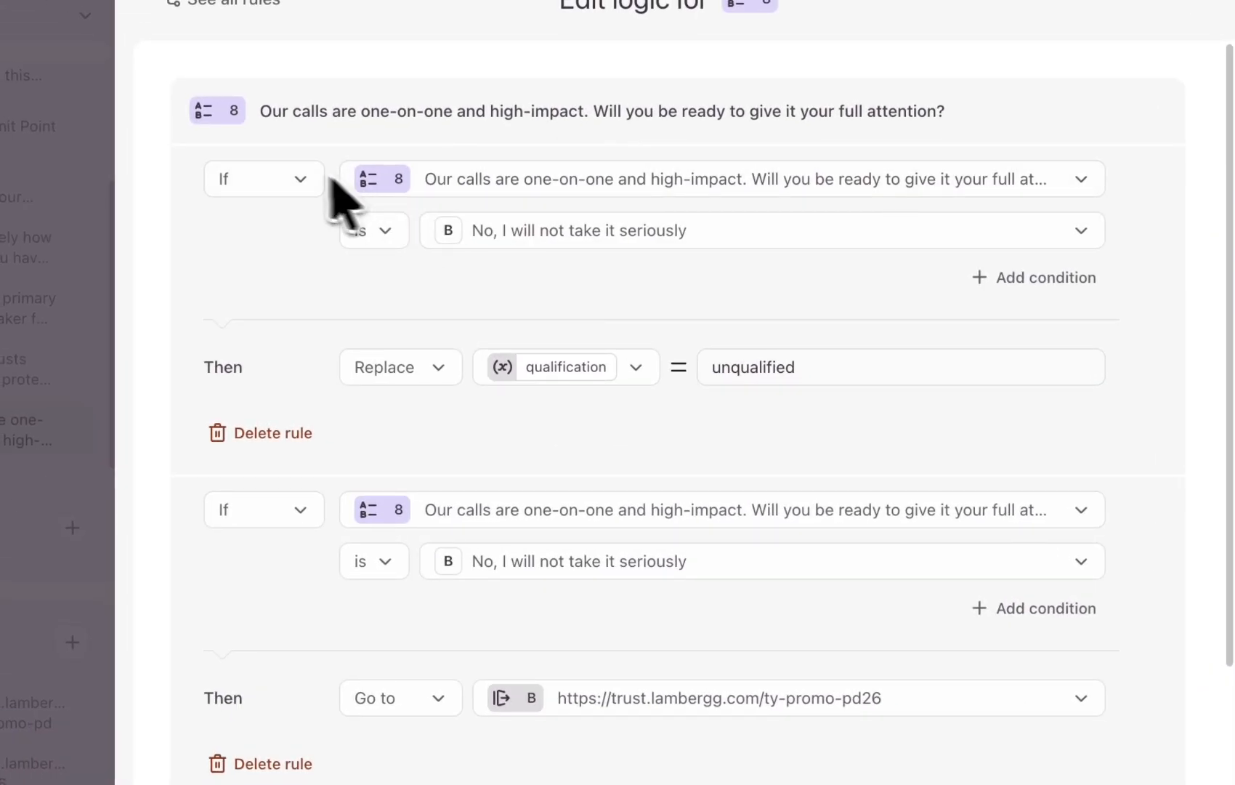
scroll(331, 180, "down", 5)
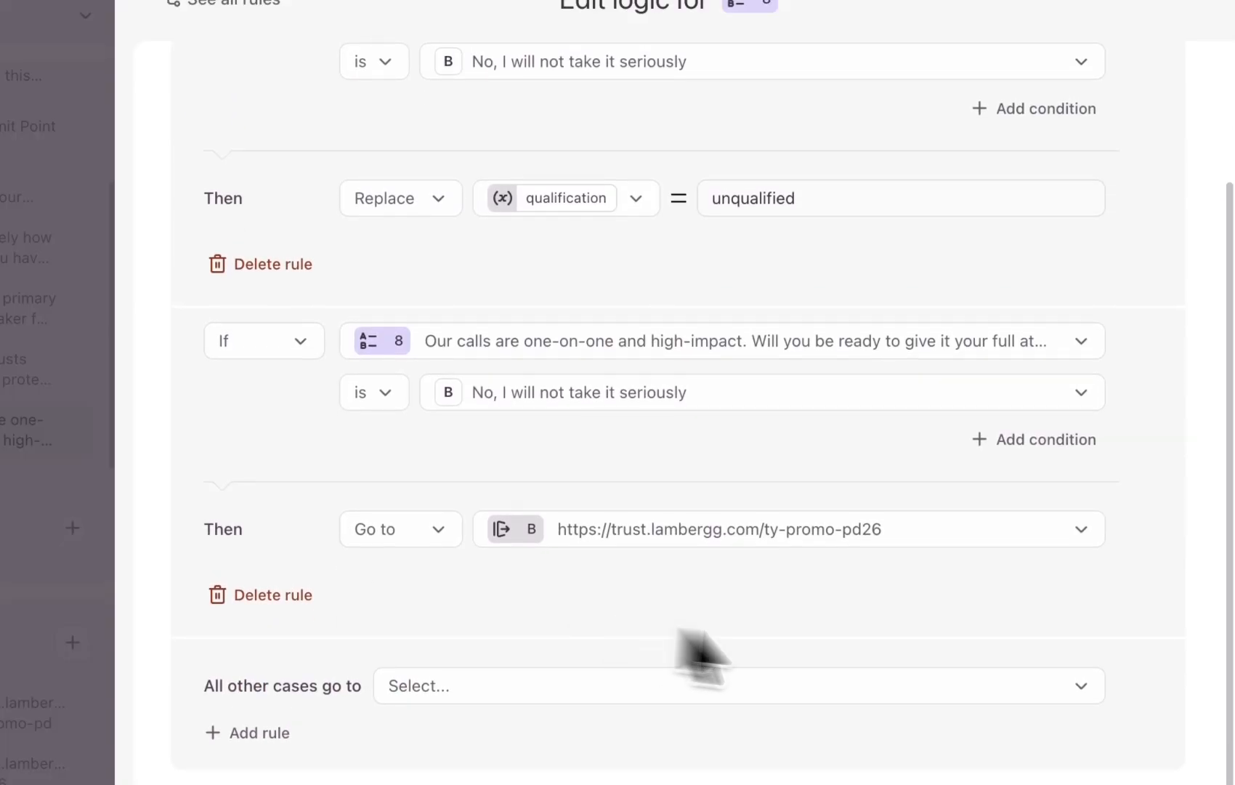
left_click(1072, 756)
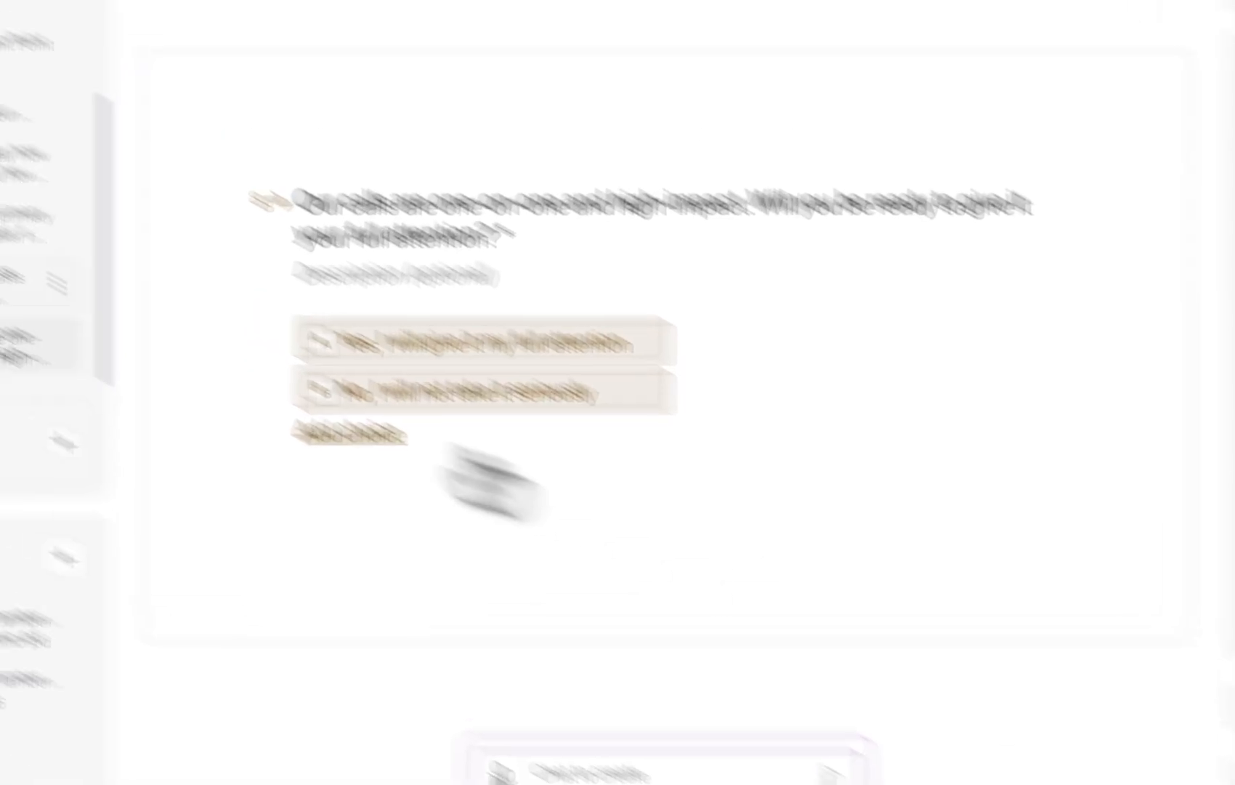
Reopen question 5's branching logic and review both Under $100k rules without changing them
left_click(165, 287)
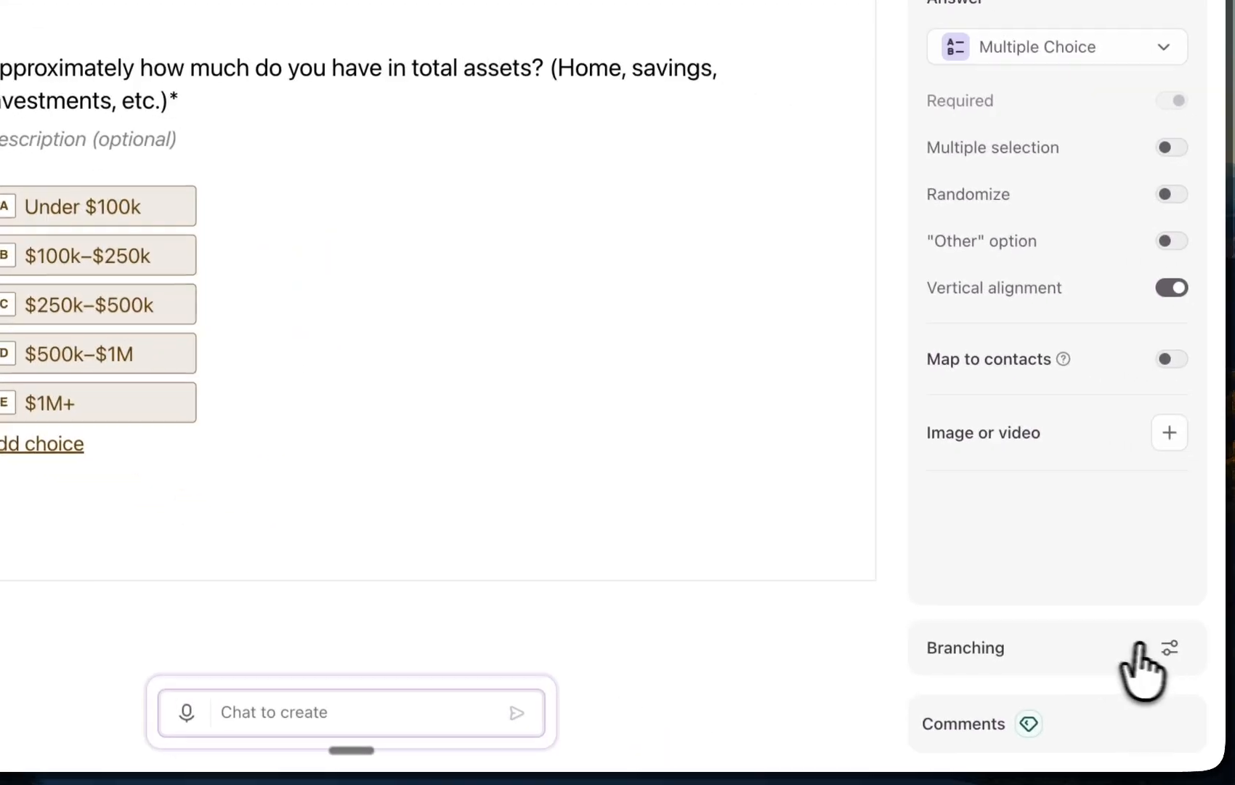
left_click(1139, 644)
scroll(639, 428, "down", 5)
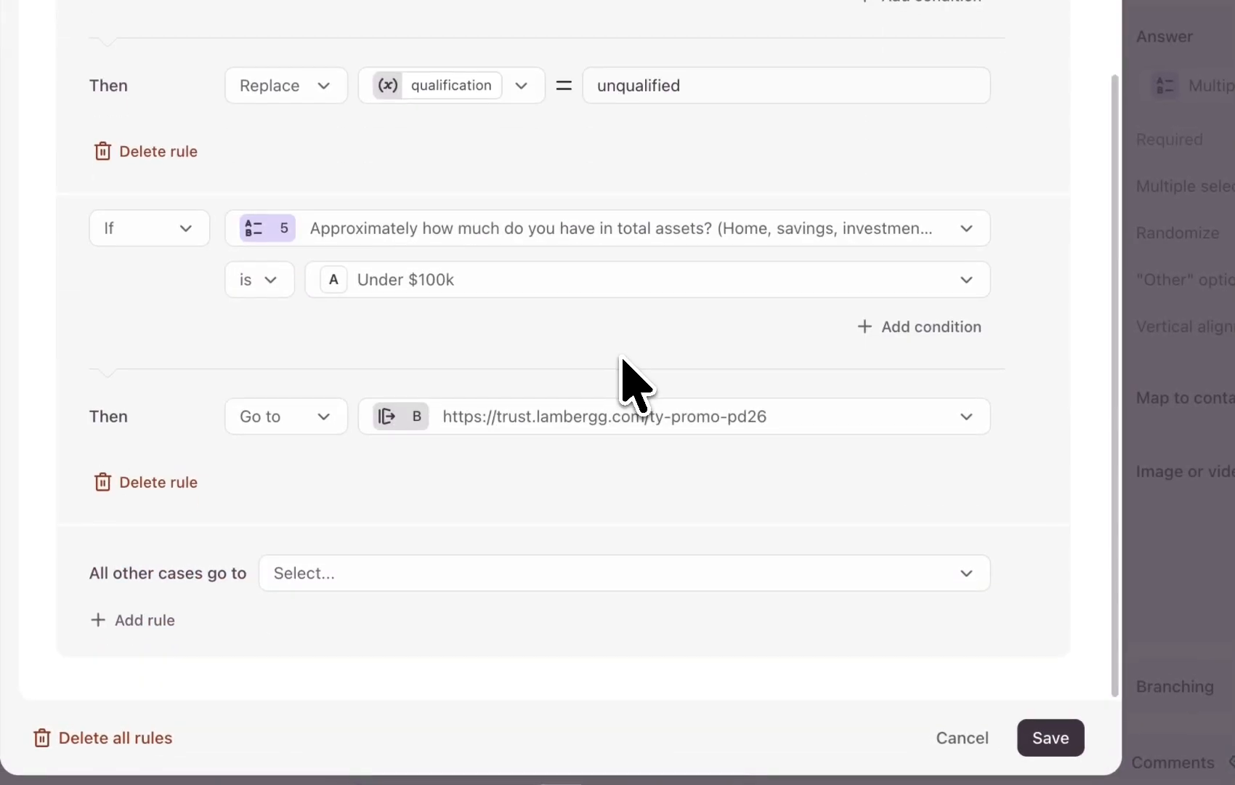
scroll(625, 363, "up", 5)
scroll(628, 372, "down", 5)
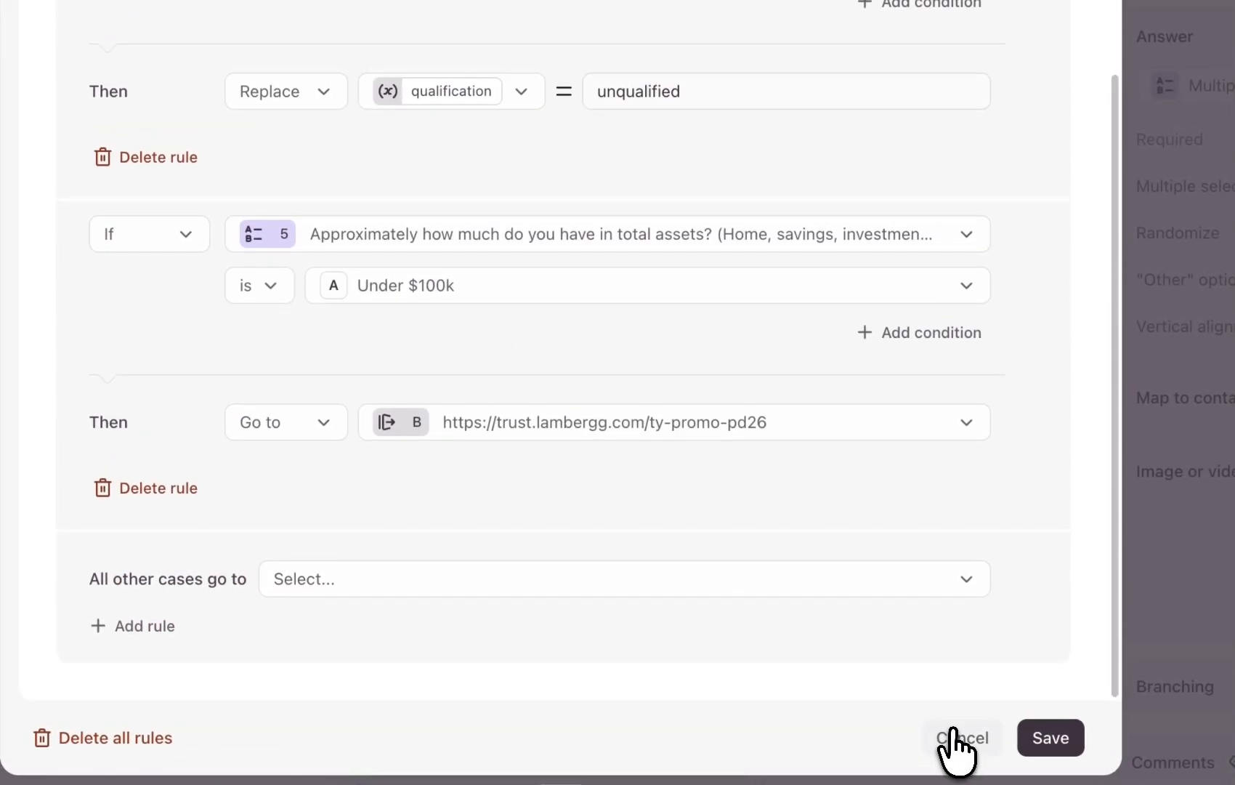
left_click(953, 732)
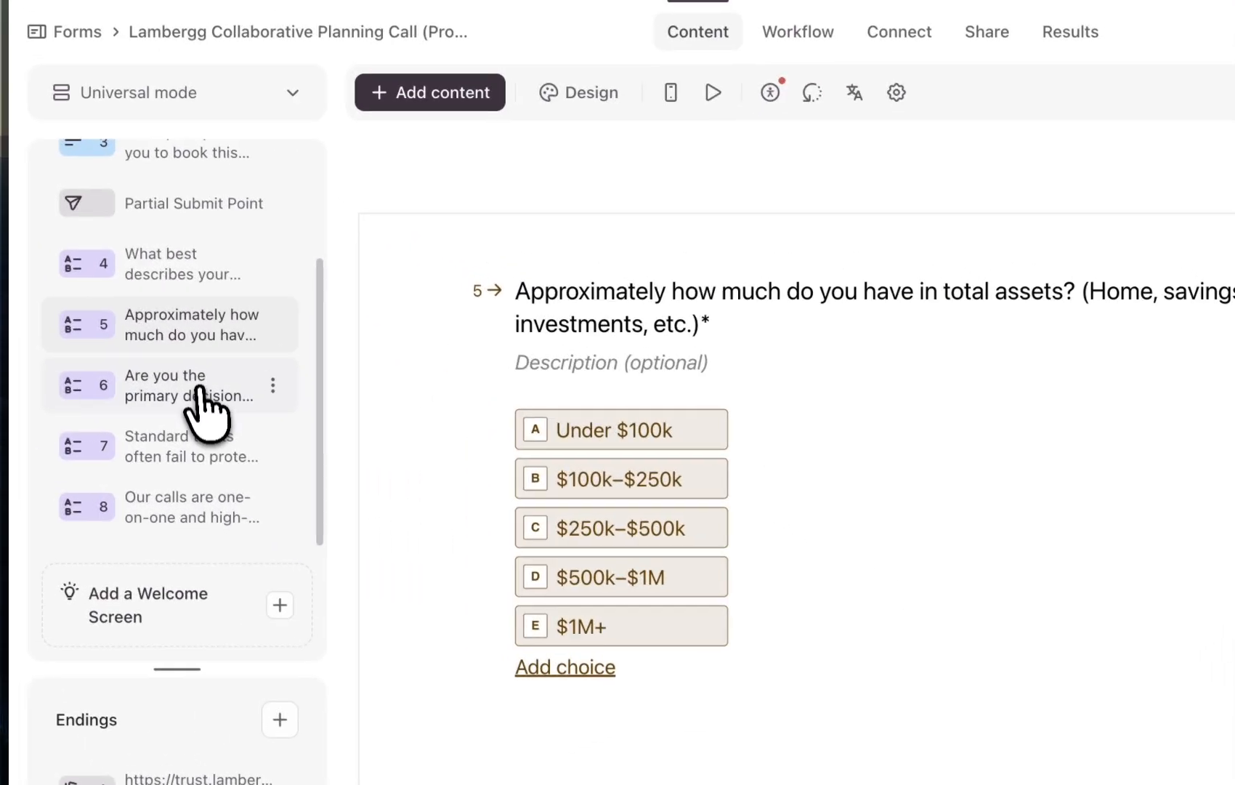
In Roaspy, open the Typeform integration under Tracking and copy the Test integration's webhook URL
scroll(150, 374, "up", 3)
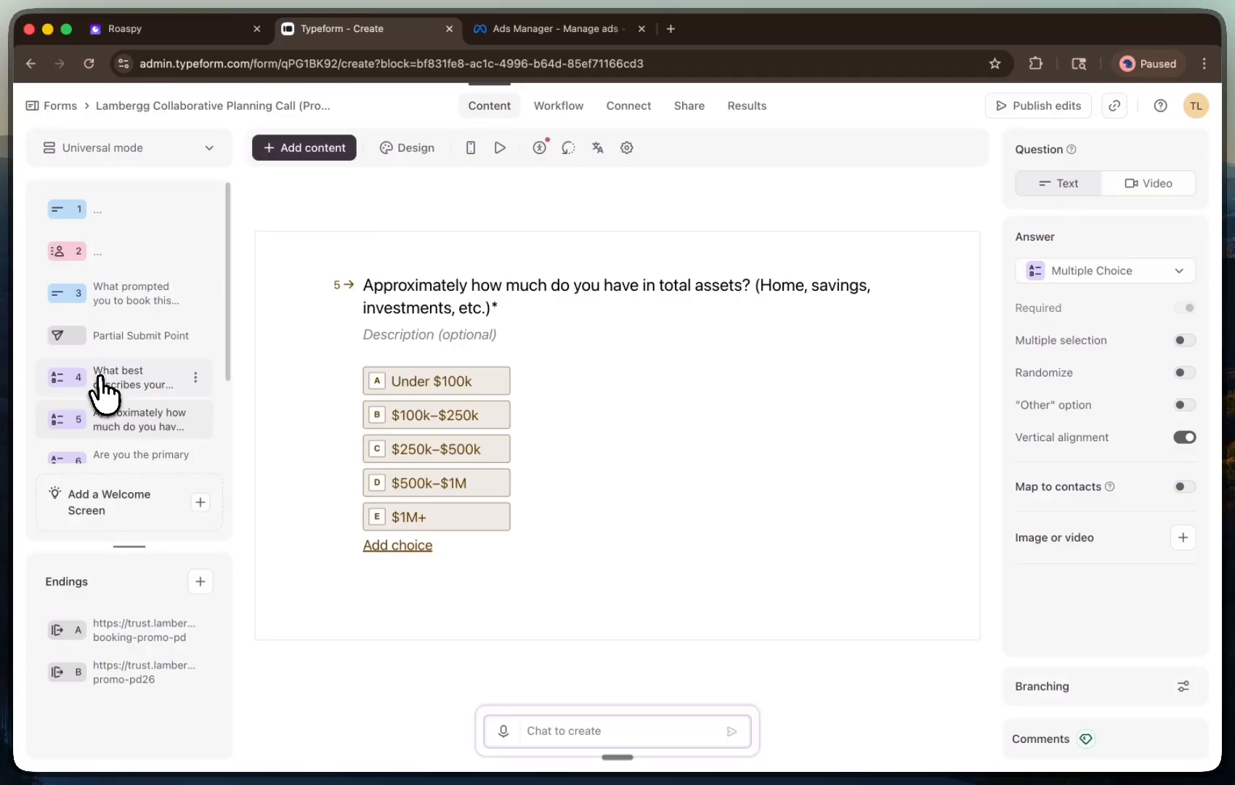
scroll(102, 393, "down", 3)
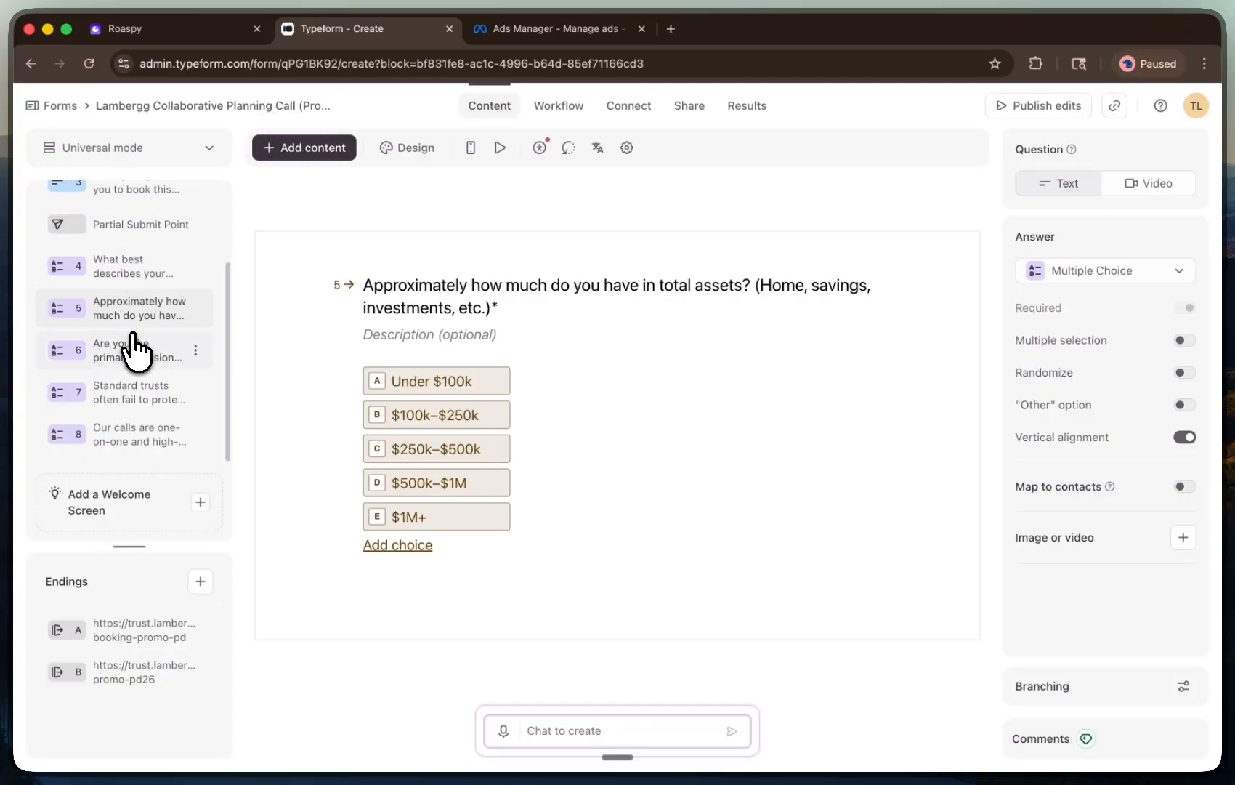
left_click(207, 31)
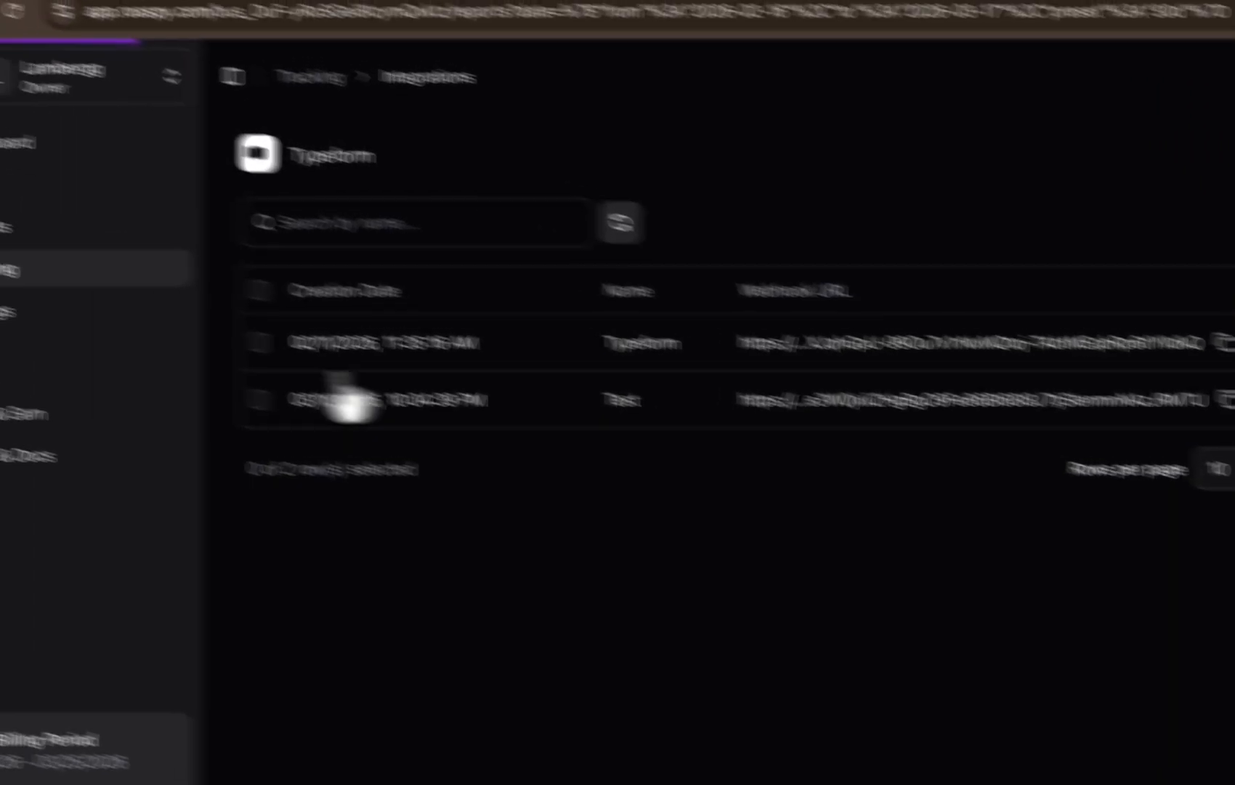
left_click(116, 273)
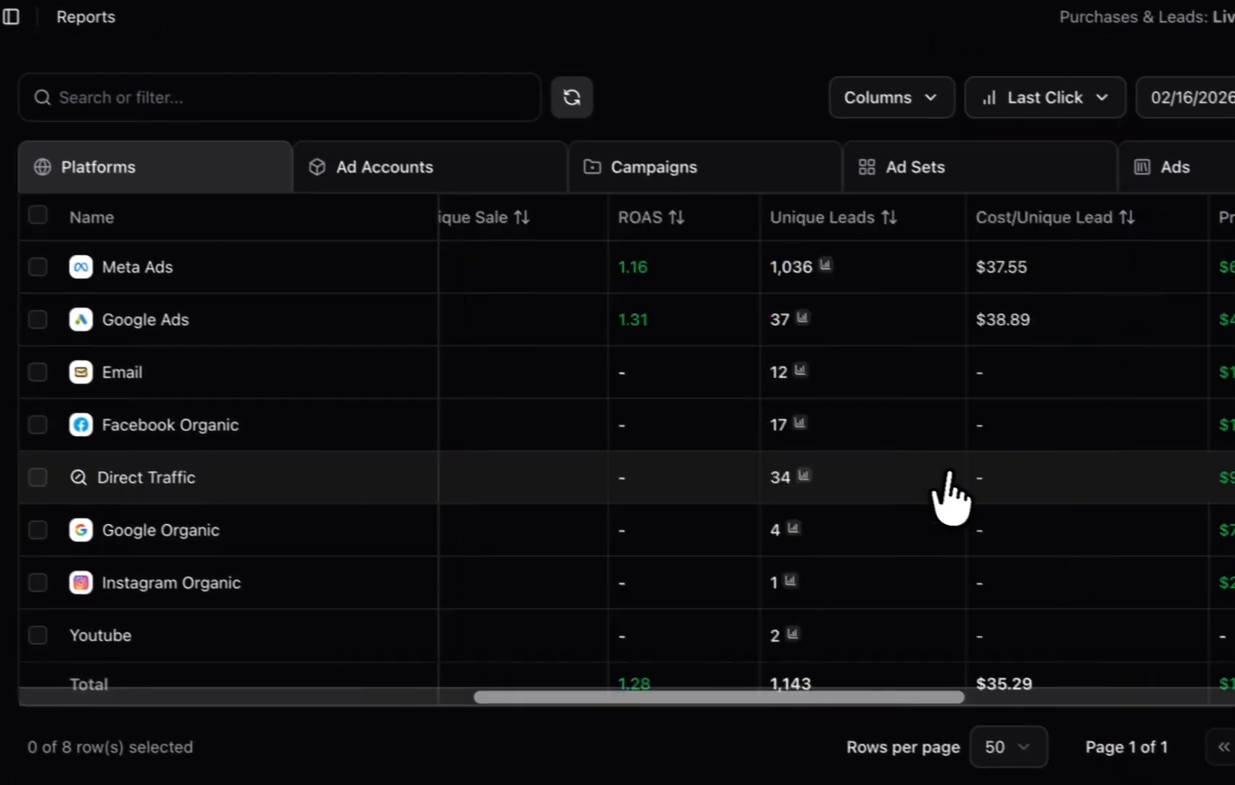
scroll(949, 498, "right", 10)
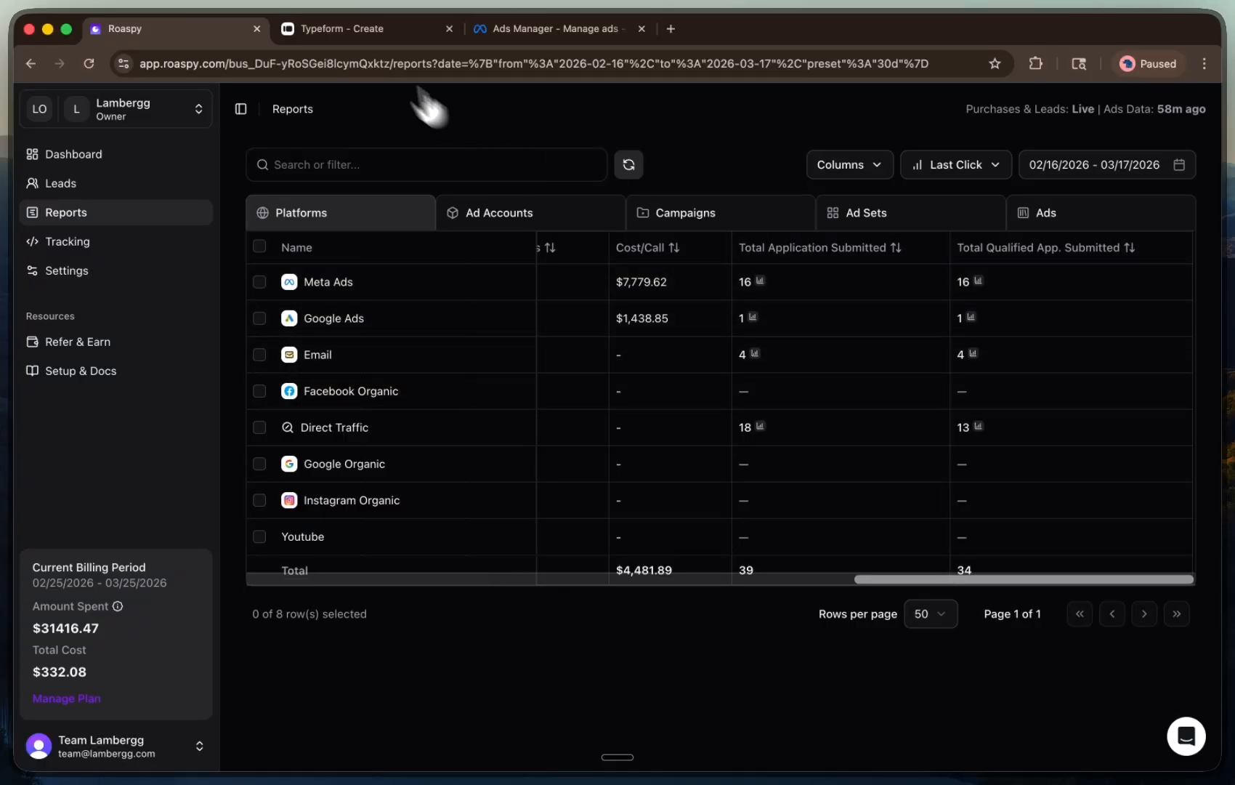
left_click(334, 28)
left_click(196, 40)
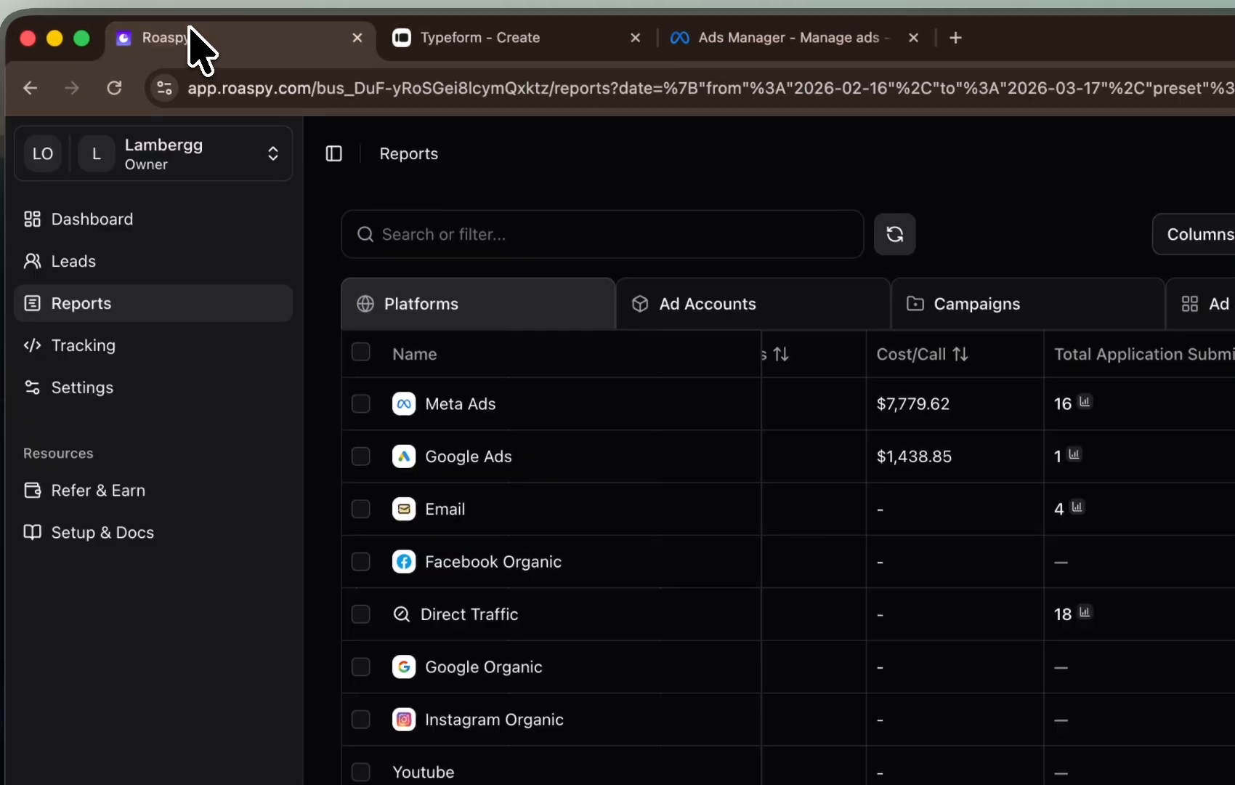
left_click(114, 336)
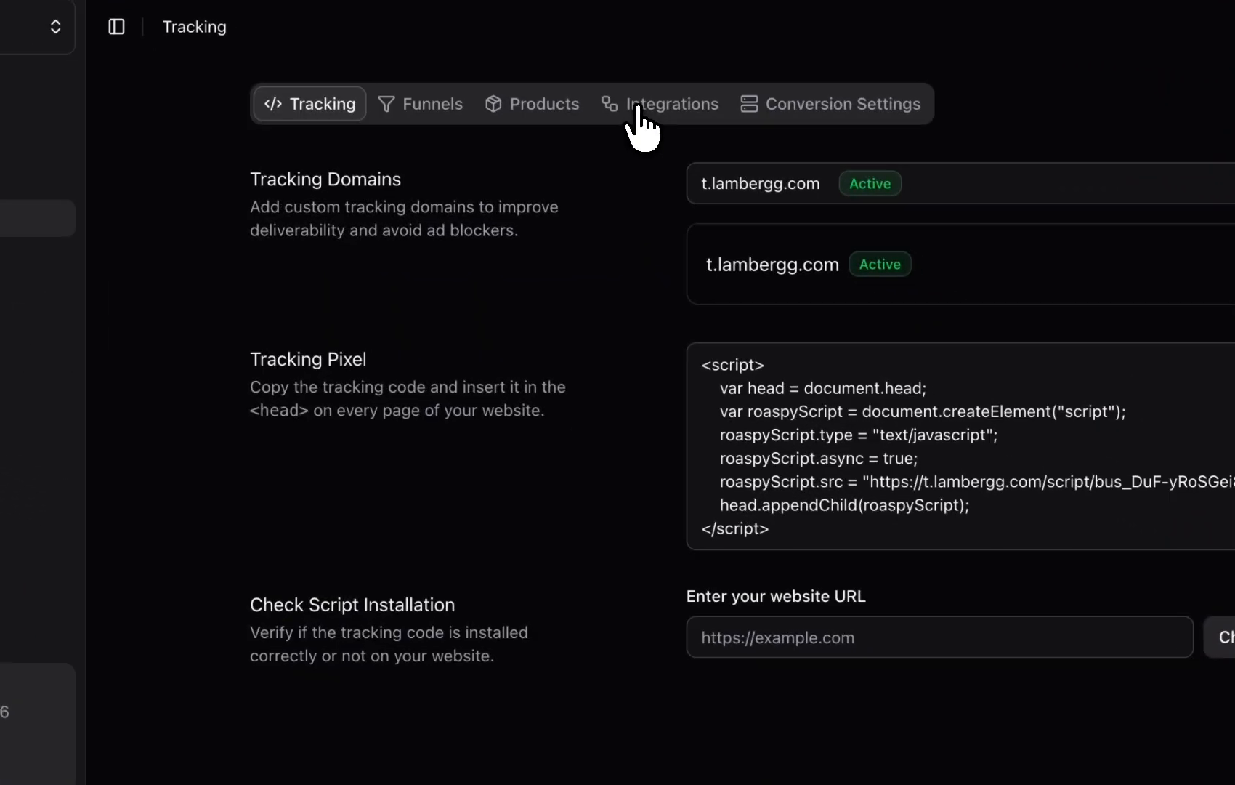
left_click(794, 233)
scroll(480, 523, "down", 10)
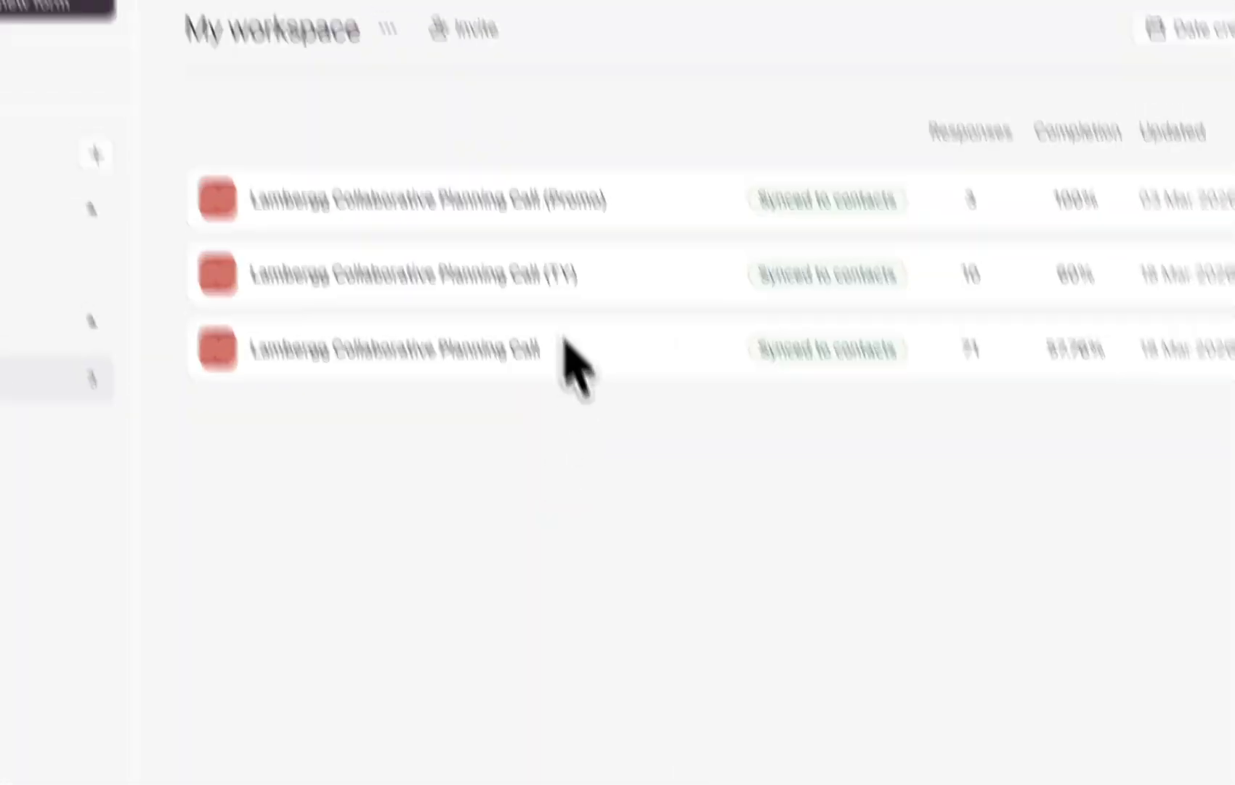
left_click(196, 37)
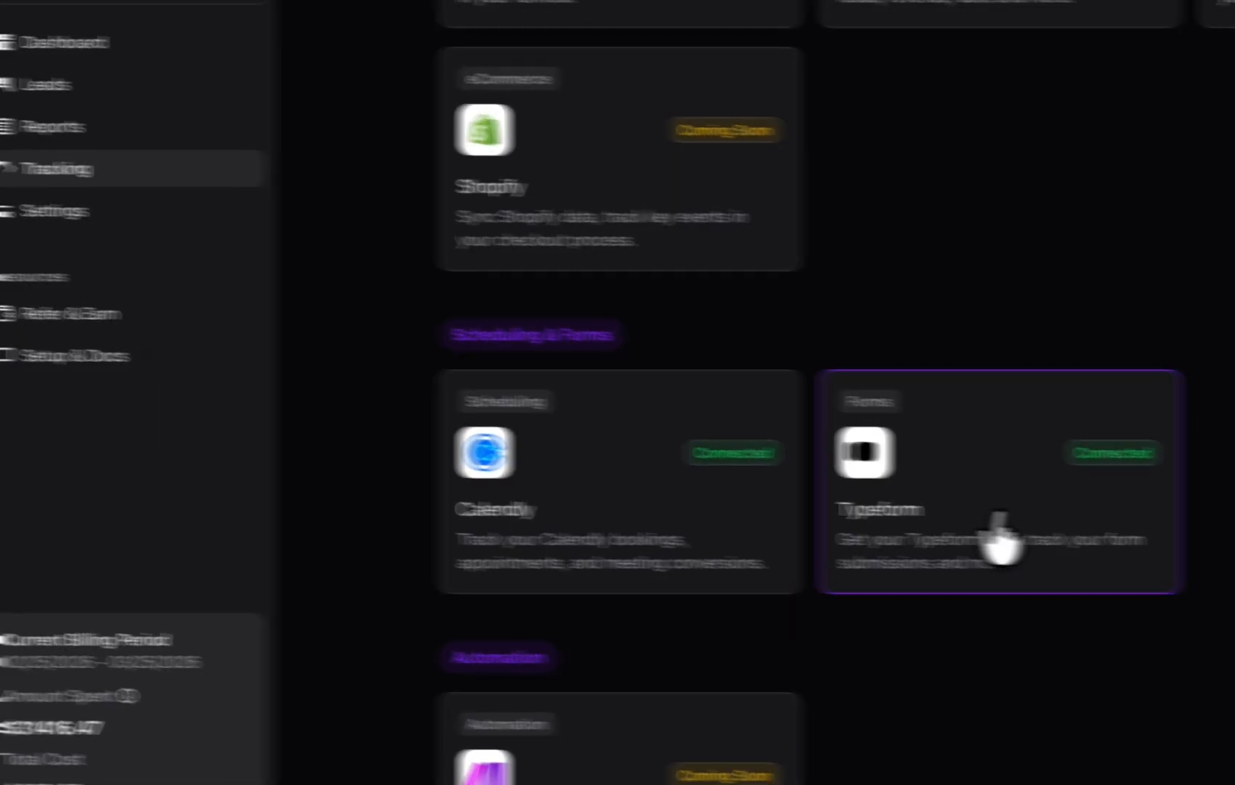
left_click(1029, 701)
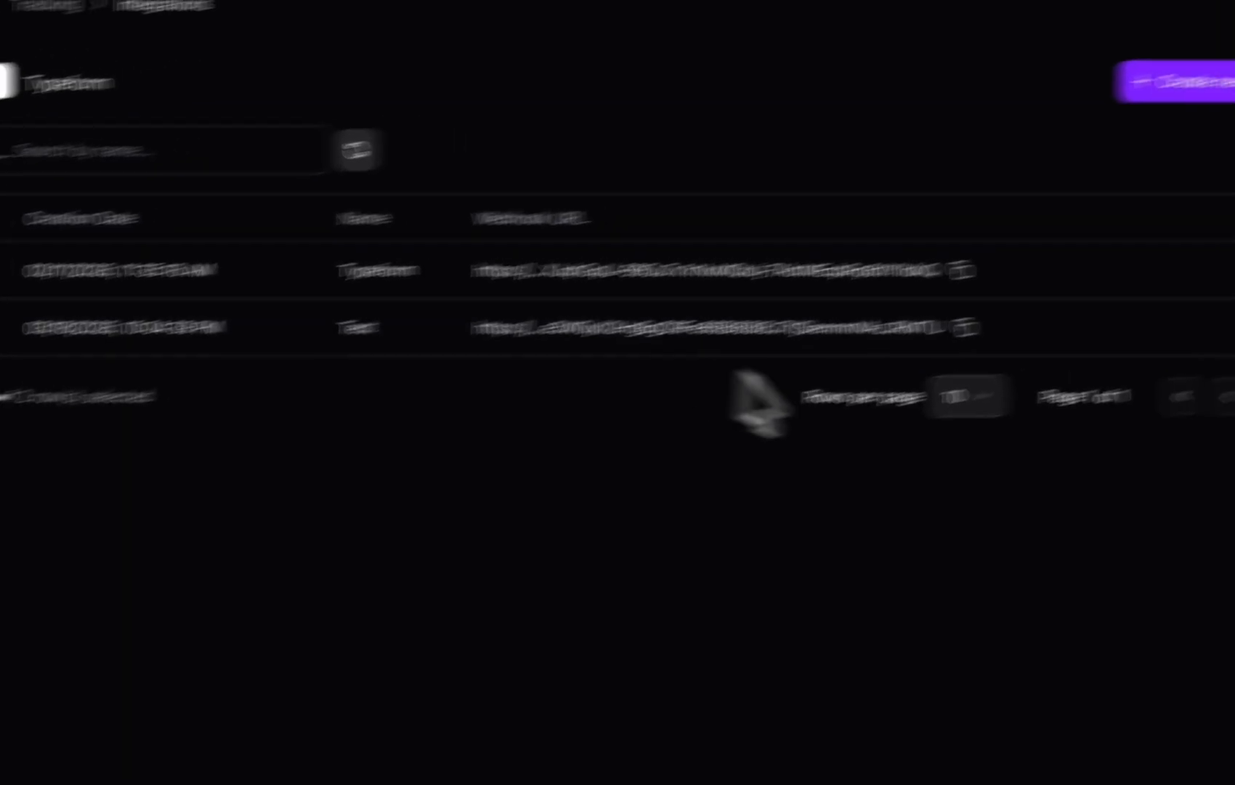
left_click(796, 360)
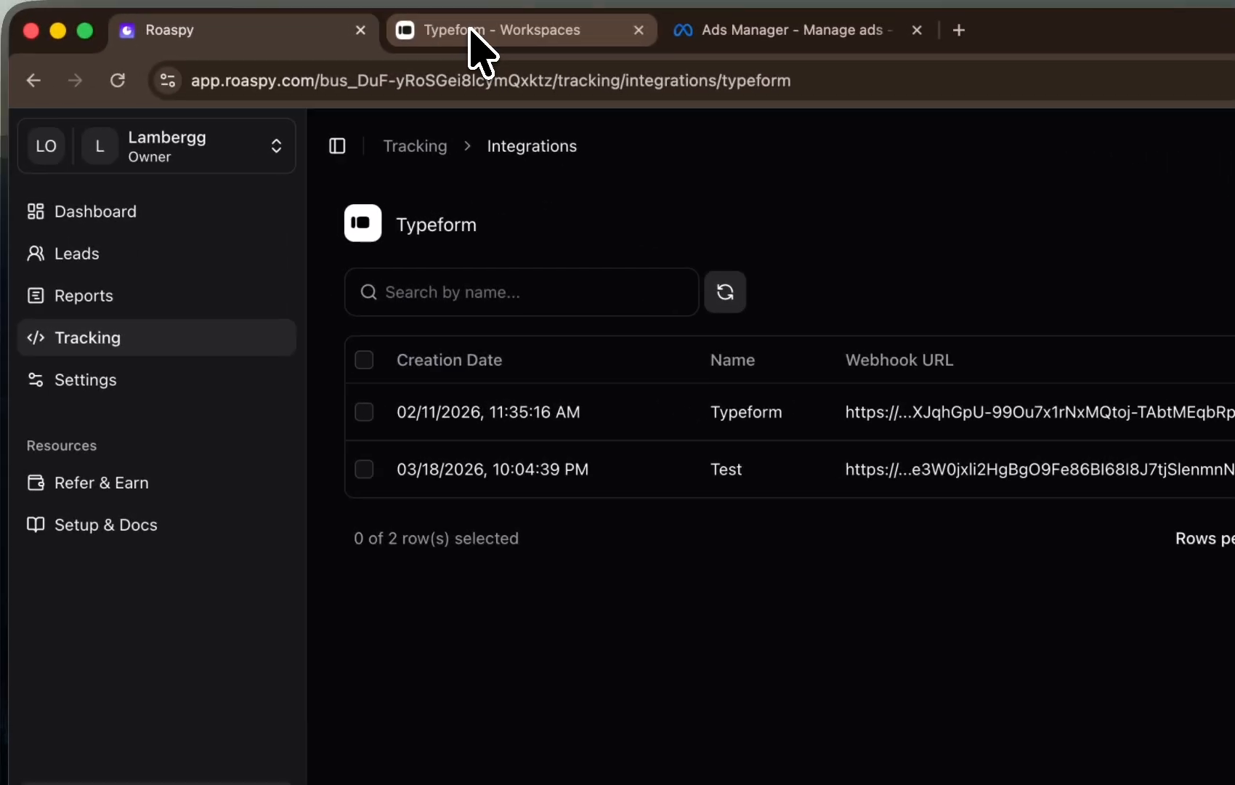
Open the webhooks section of the Lambergg Collaborative Planning Call (Promo) form's Connect settings
left_click(474, 41)
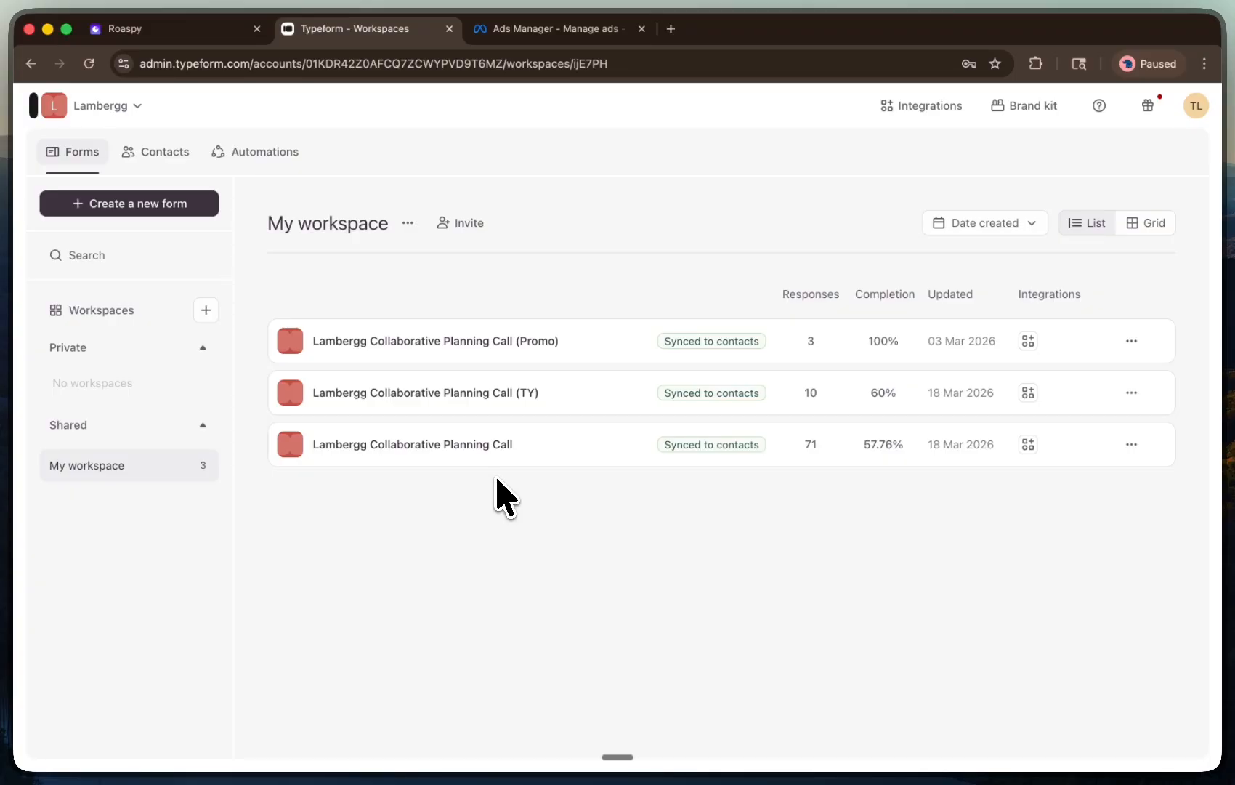
left_click(407, 222)
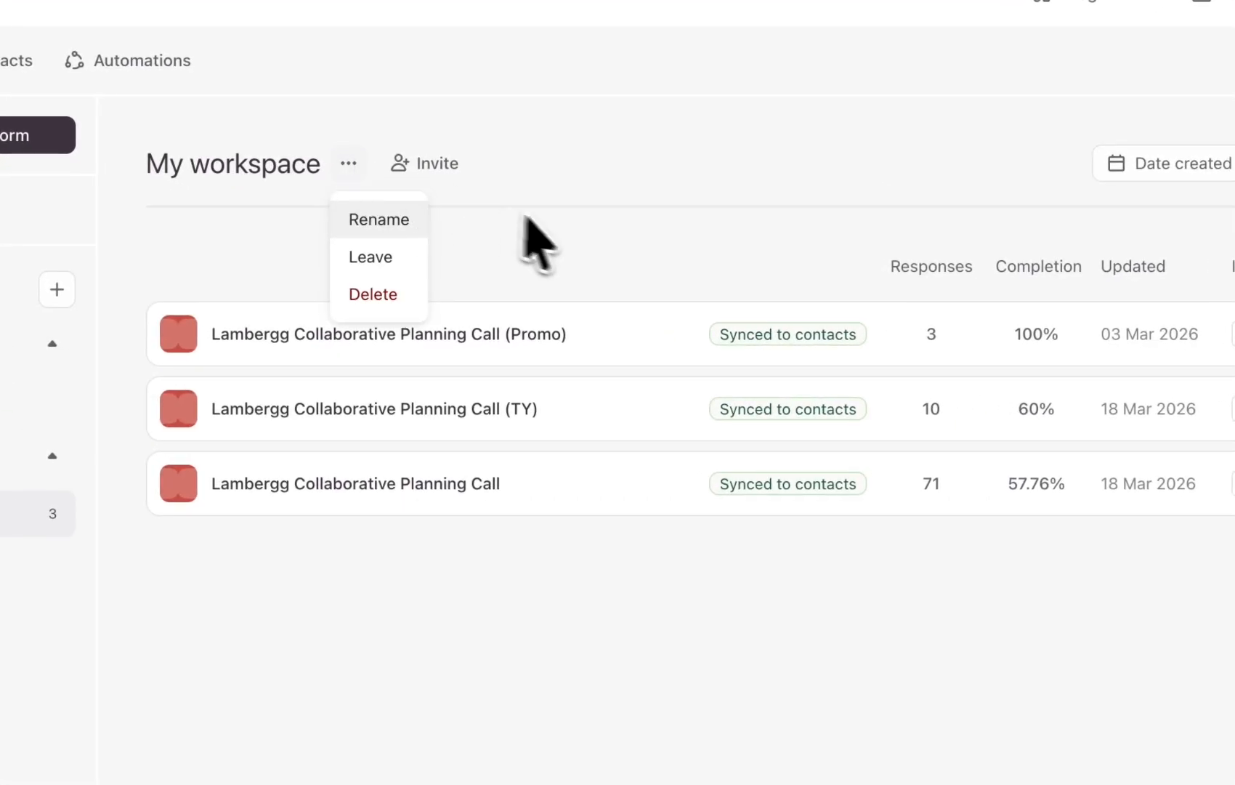
left_click(556, 265)
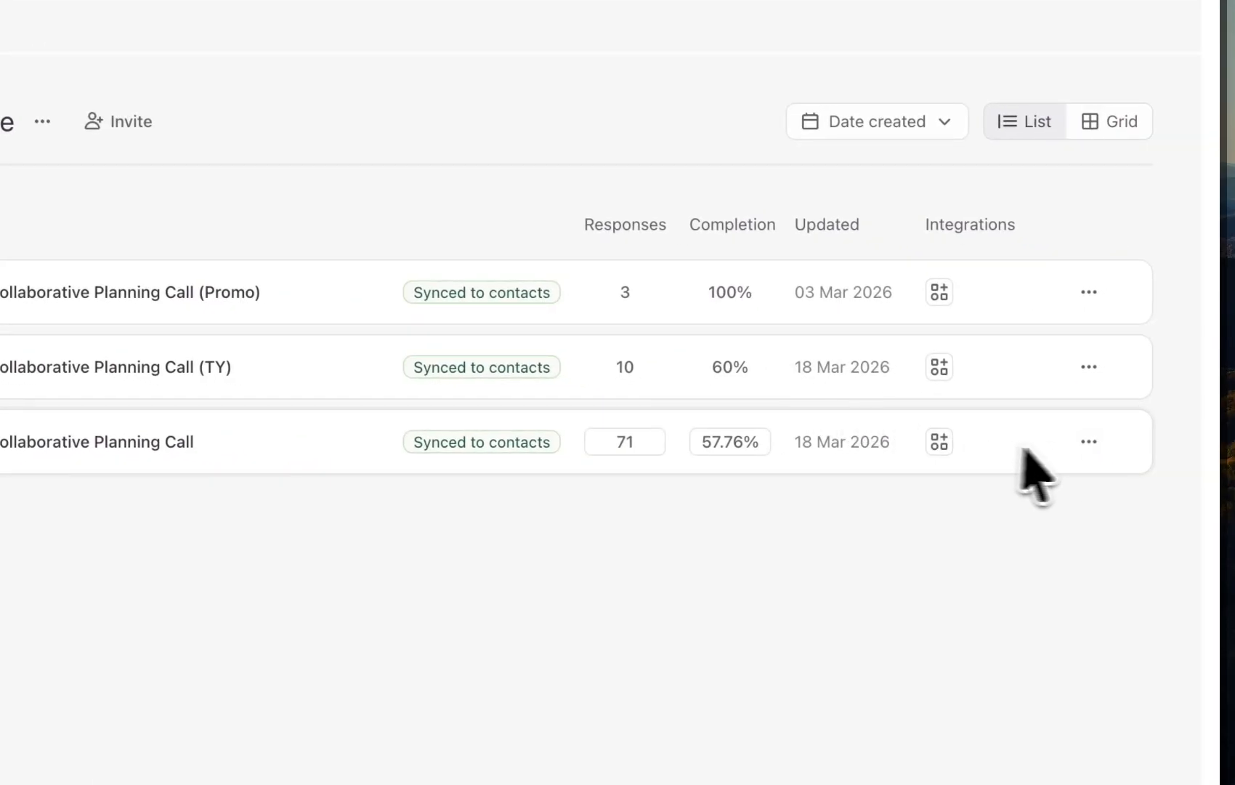
left_click(1088, 292)
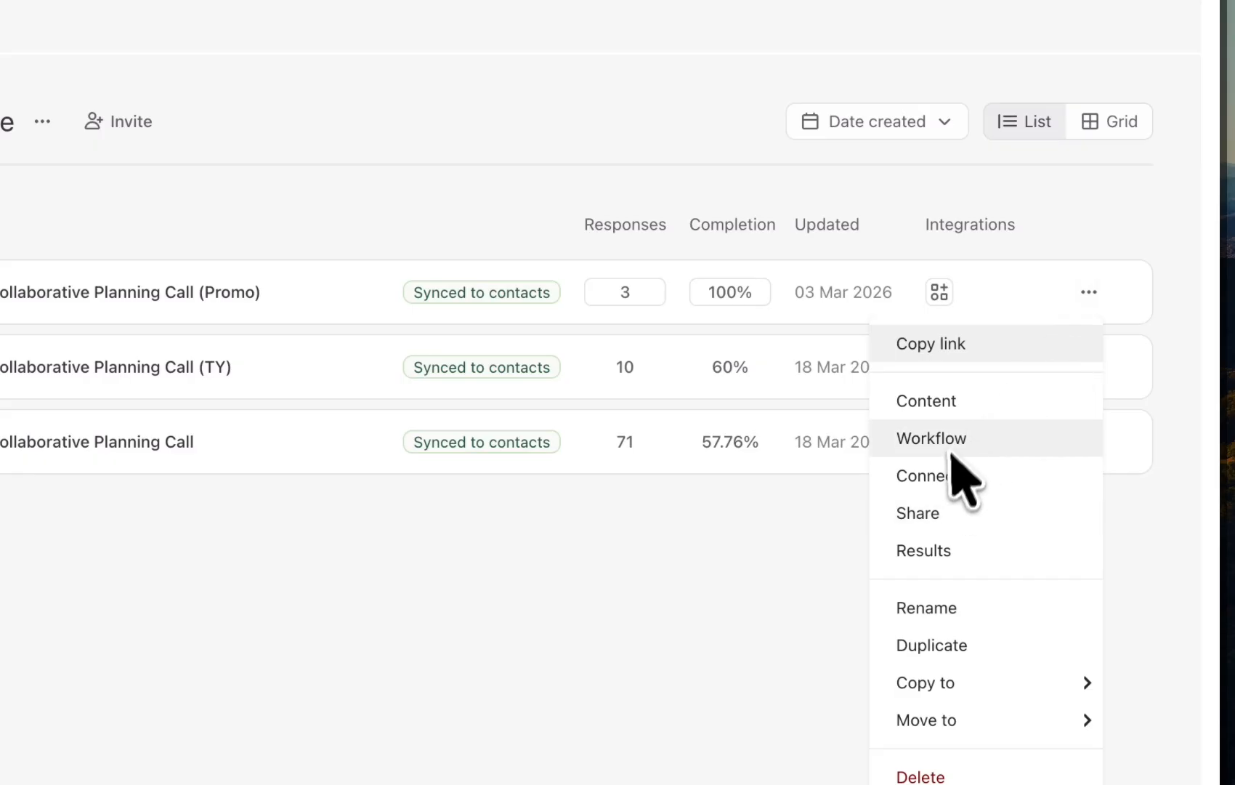
left_click(1090, 294)
left_click(1090, 295)
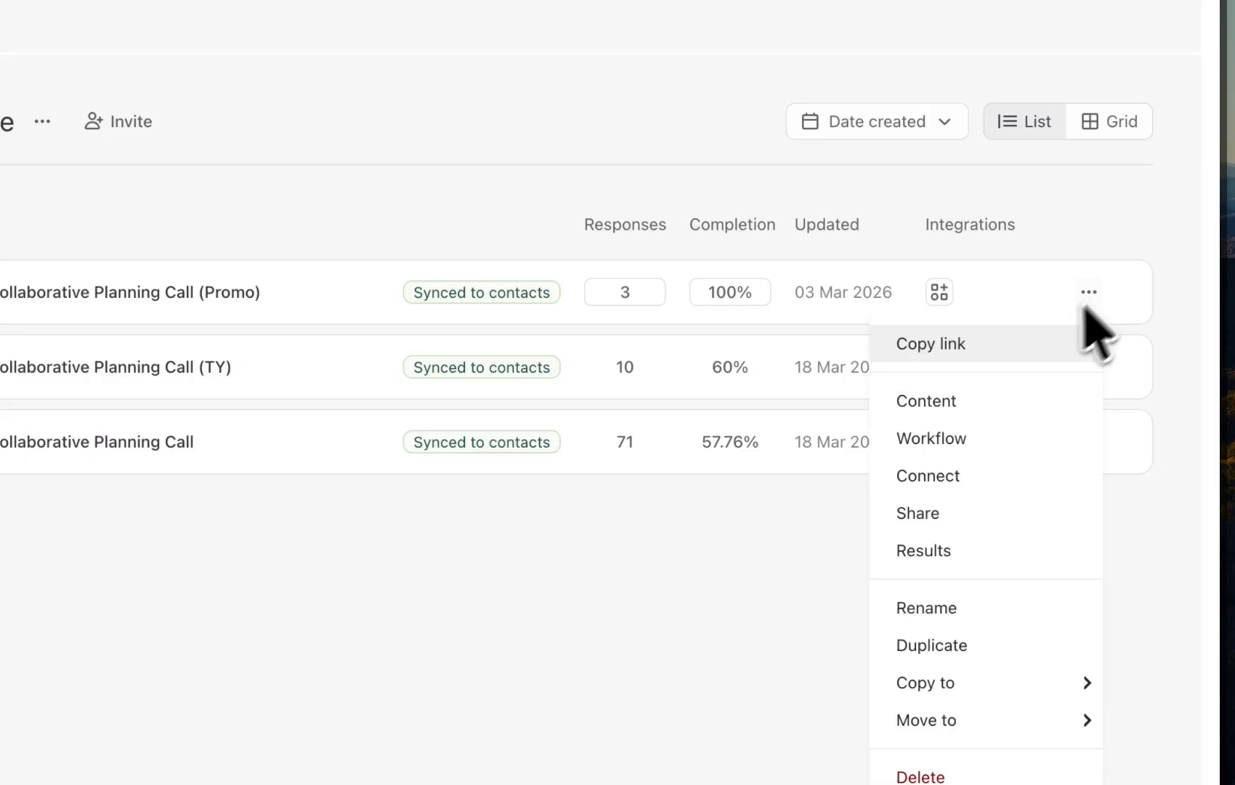
left_click(954, 473)
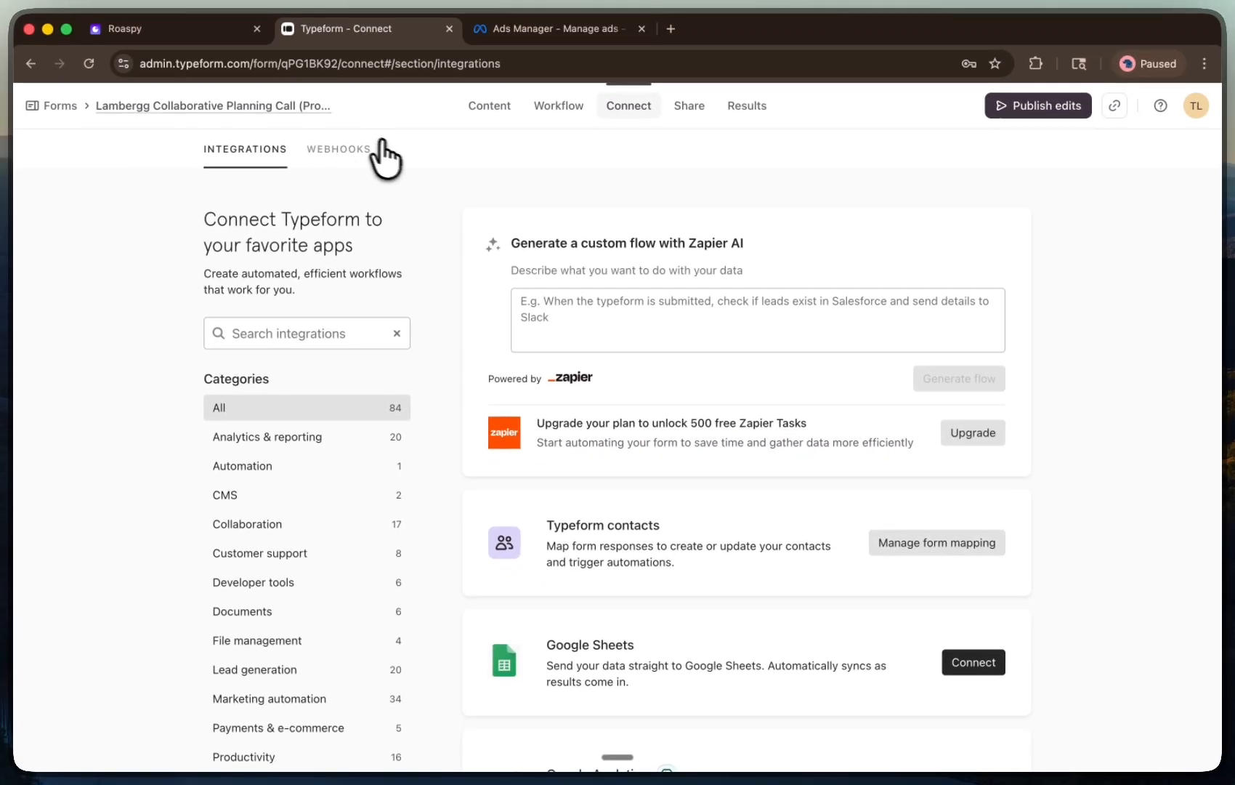
left_click(344, 150)
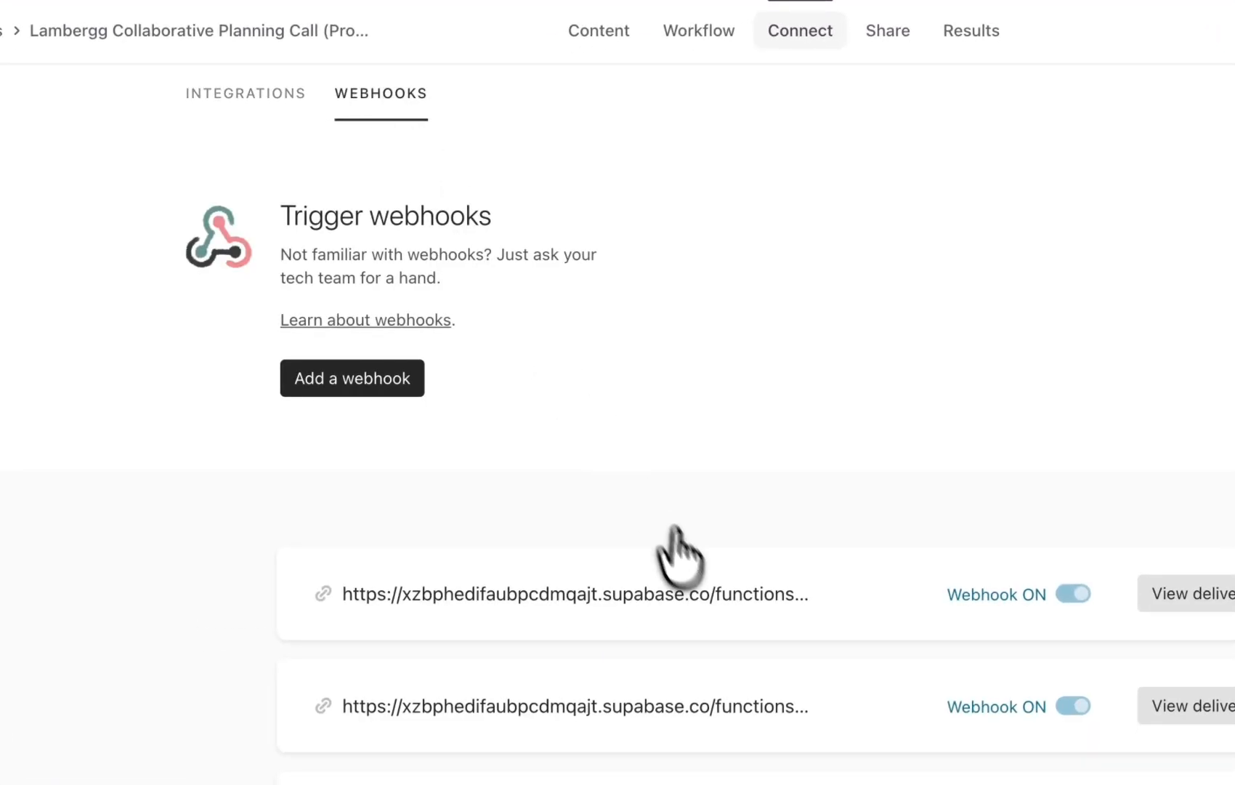
scroll(677, 534, "down", 1)
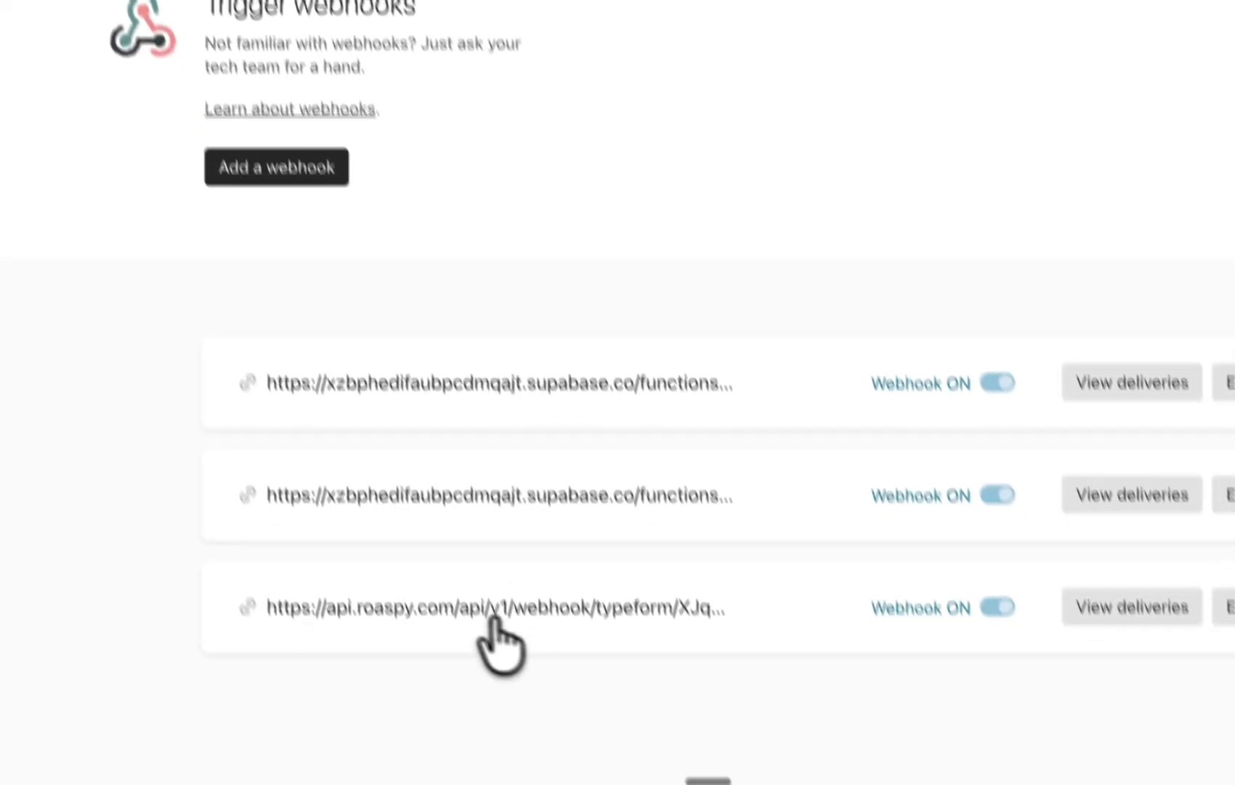
Inspect the existing Roaspy webhook's endpoint URL and edit settings, closing without changes
left_click_drag(278, 579, 699, 576)
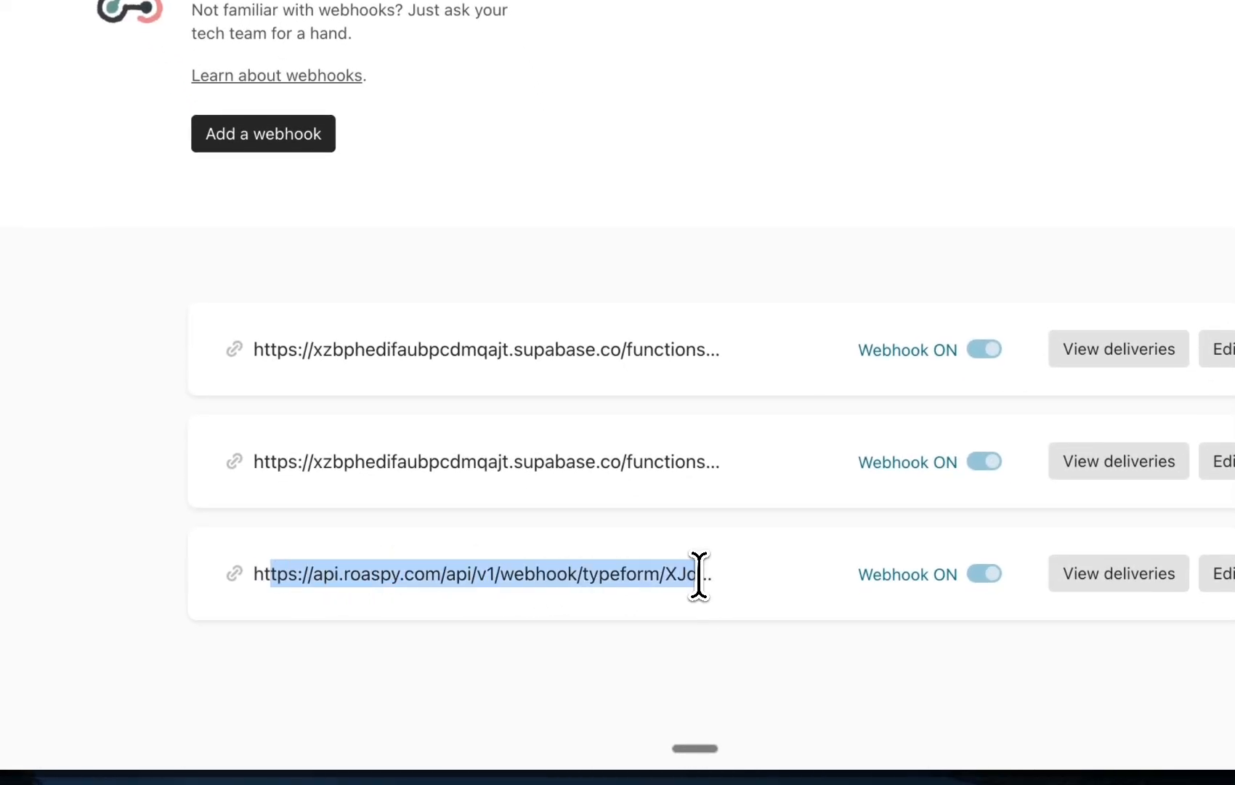
left_click(699, 577)
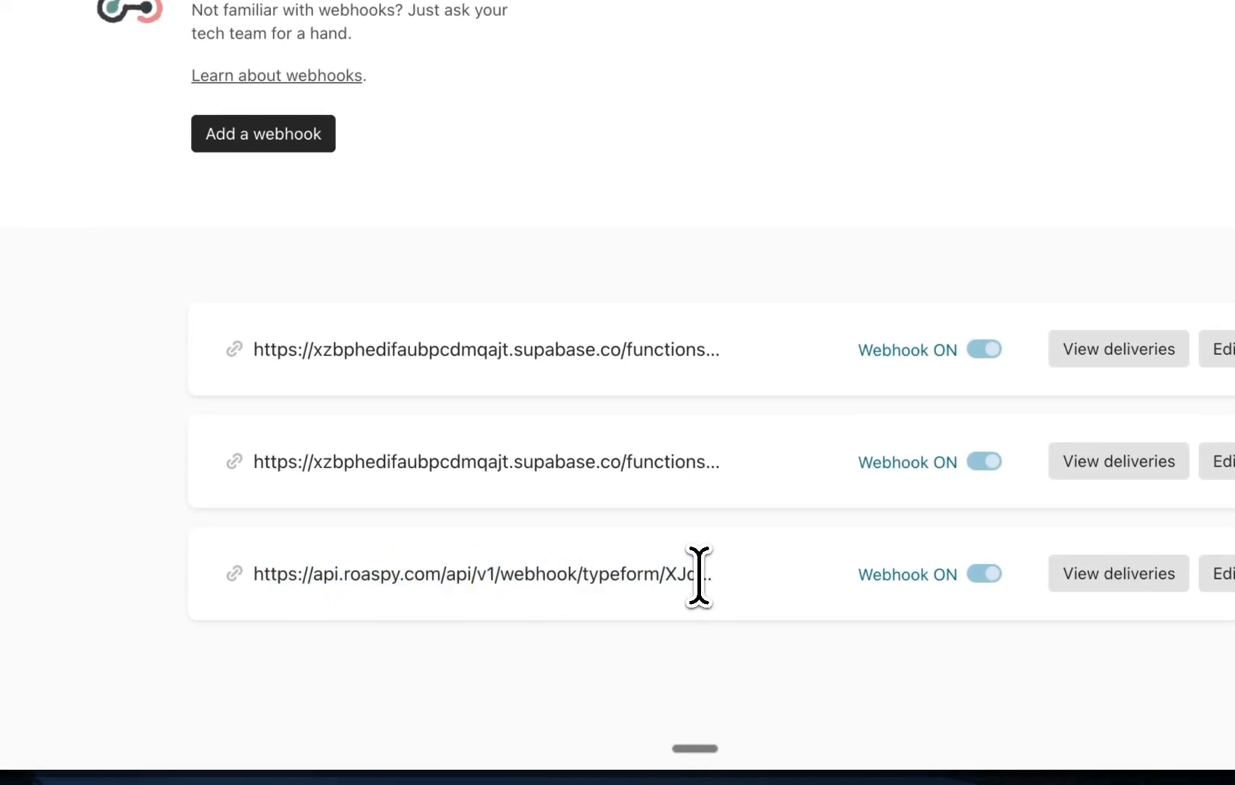
left_click(1218, 577)
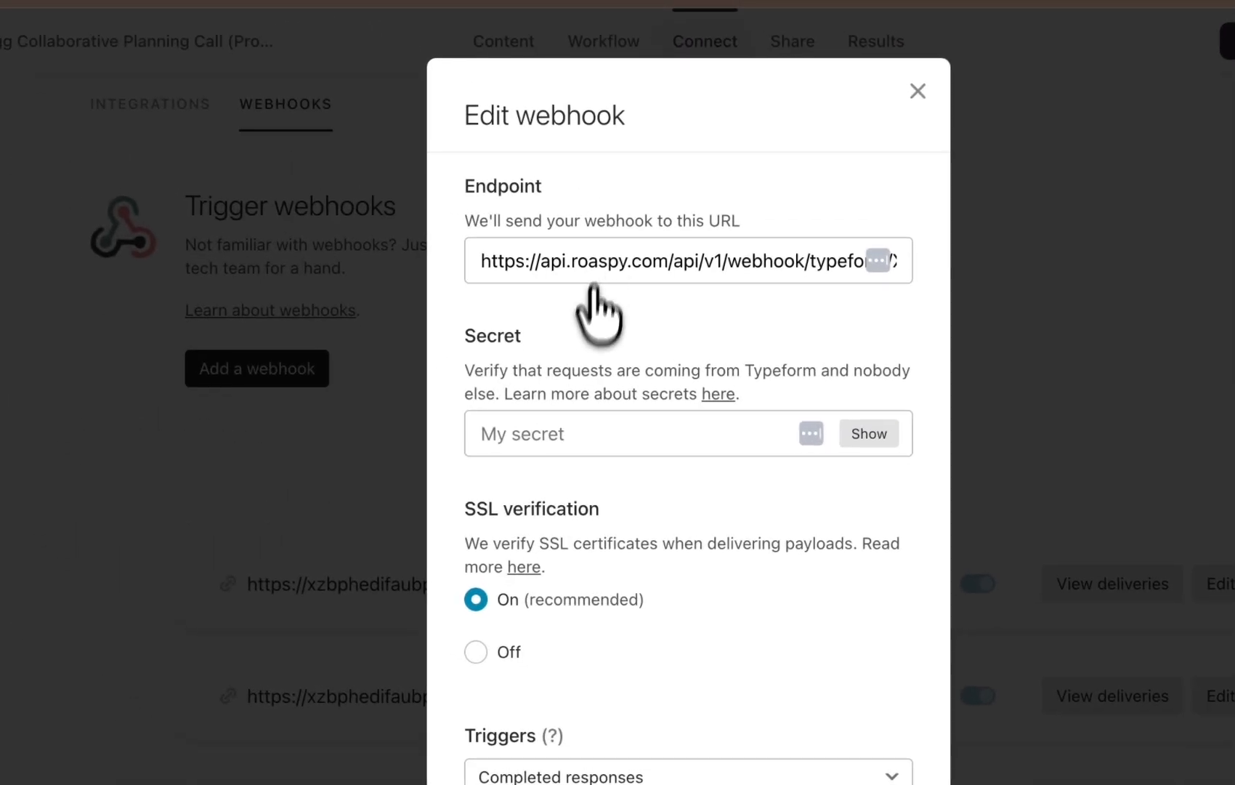
scroll(594, 289, "down", 3)
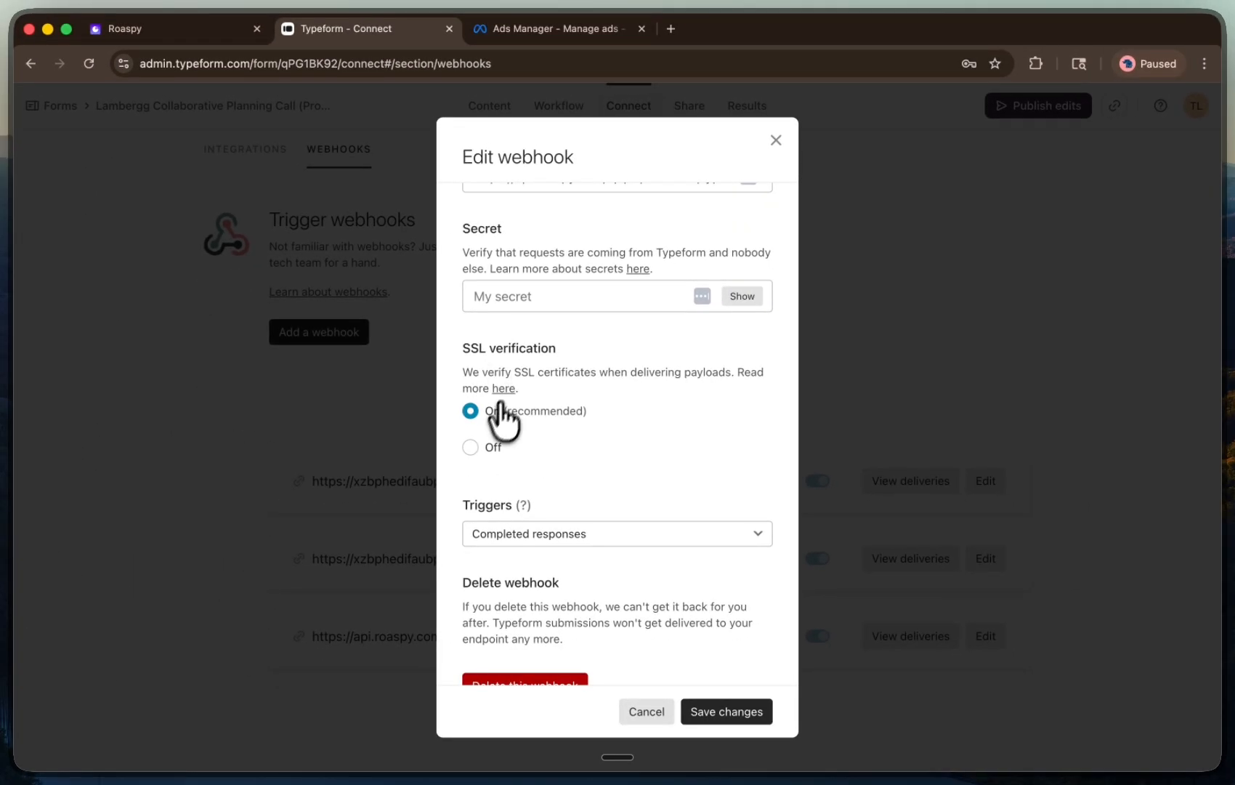
scroll(485, 432, "down", 1)
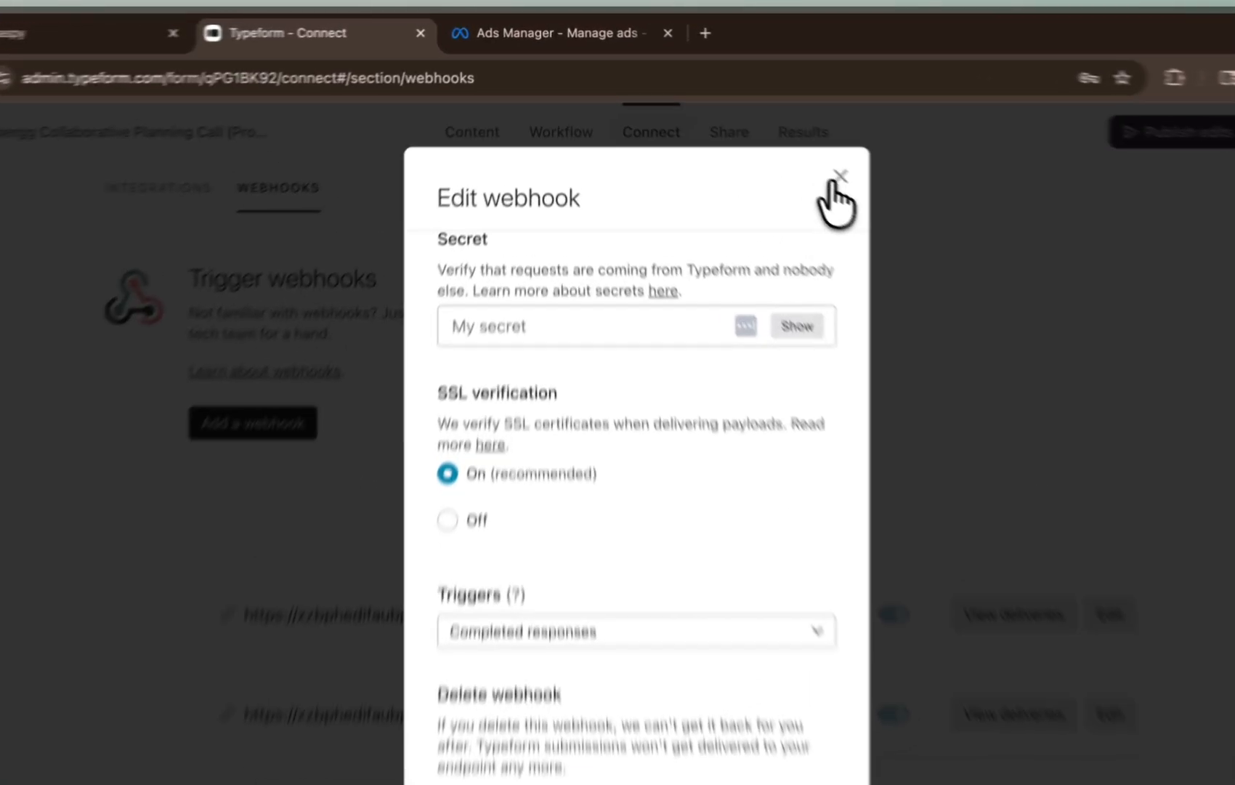
left_click(776, 140)
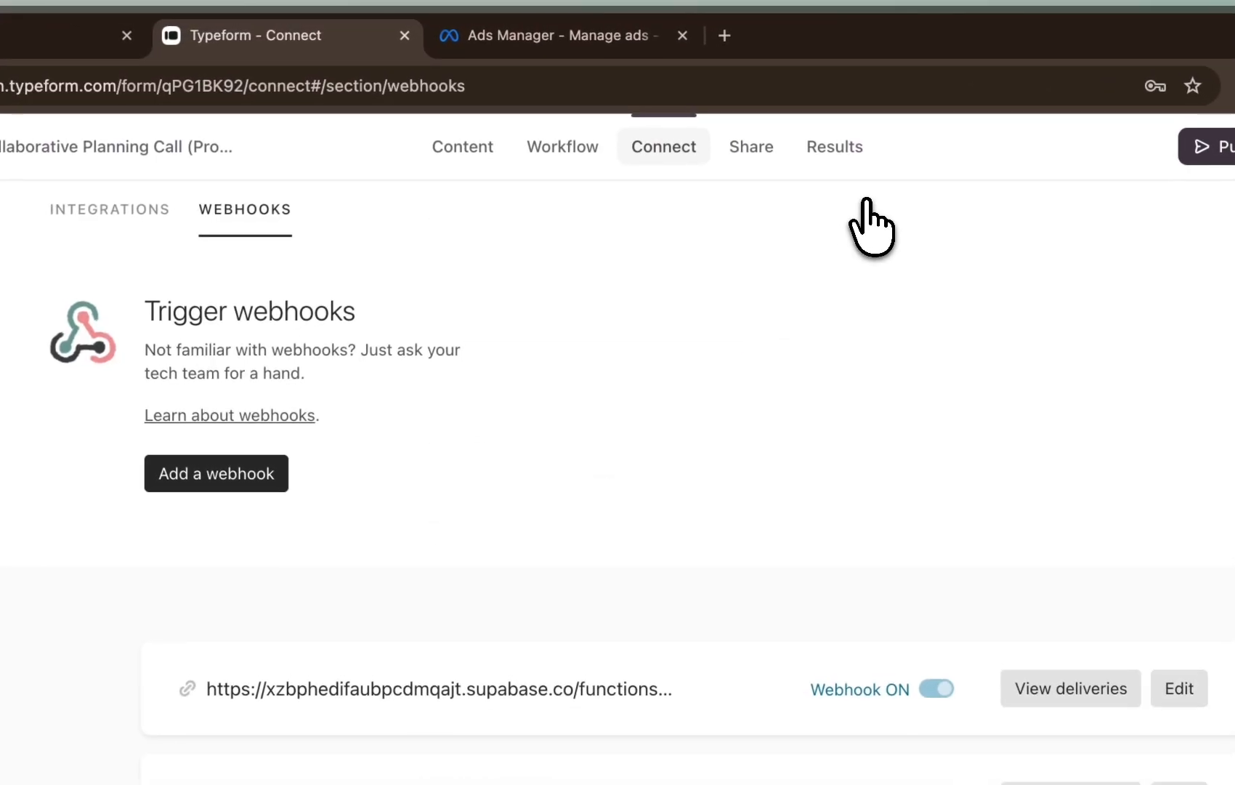
Add a new webhook with the copied Roaspy Test webhook URL as its endpoint
left_click(297, 311)
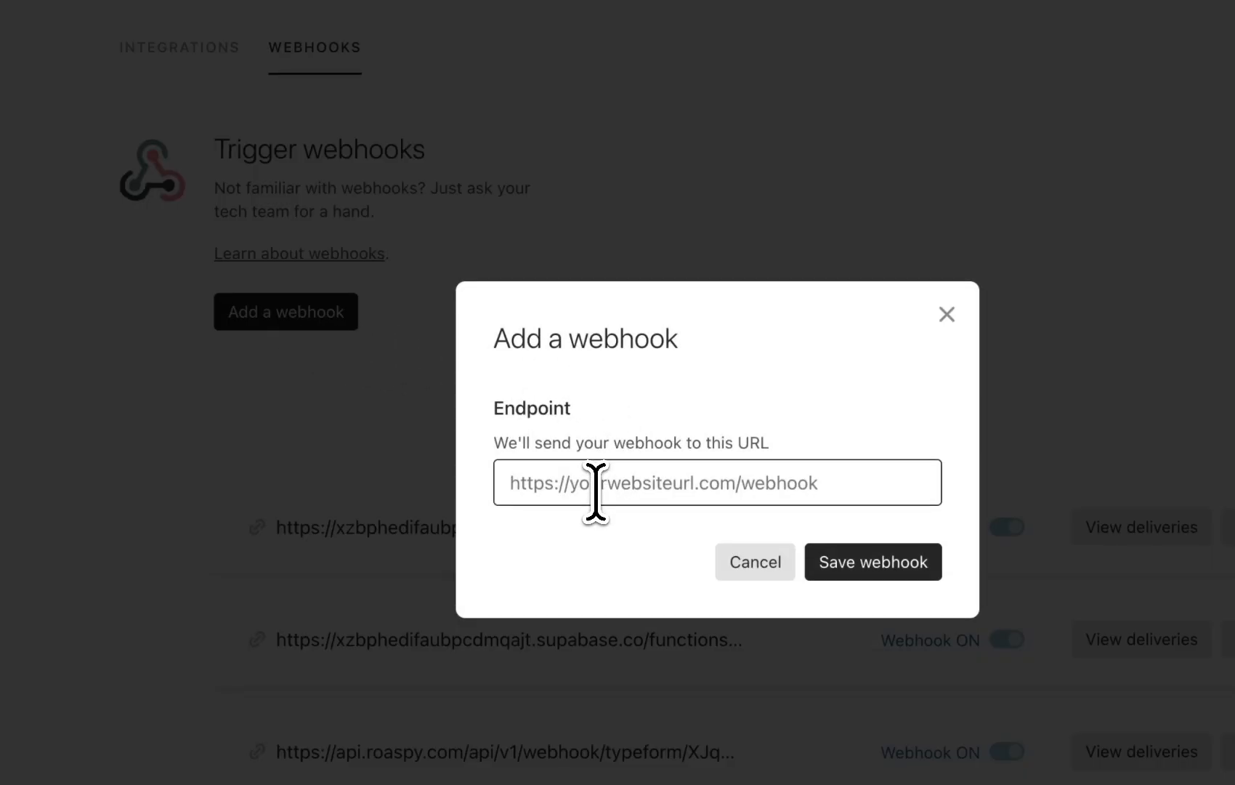
left_click(857, 565)
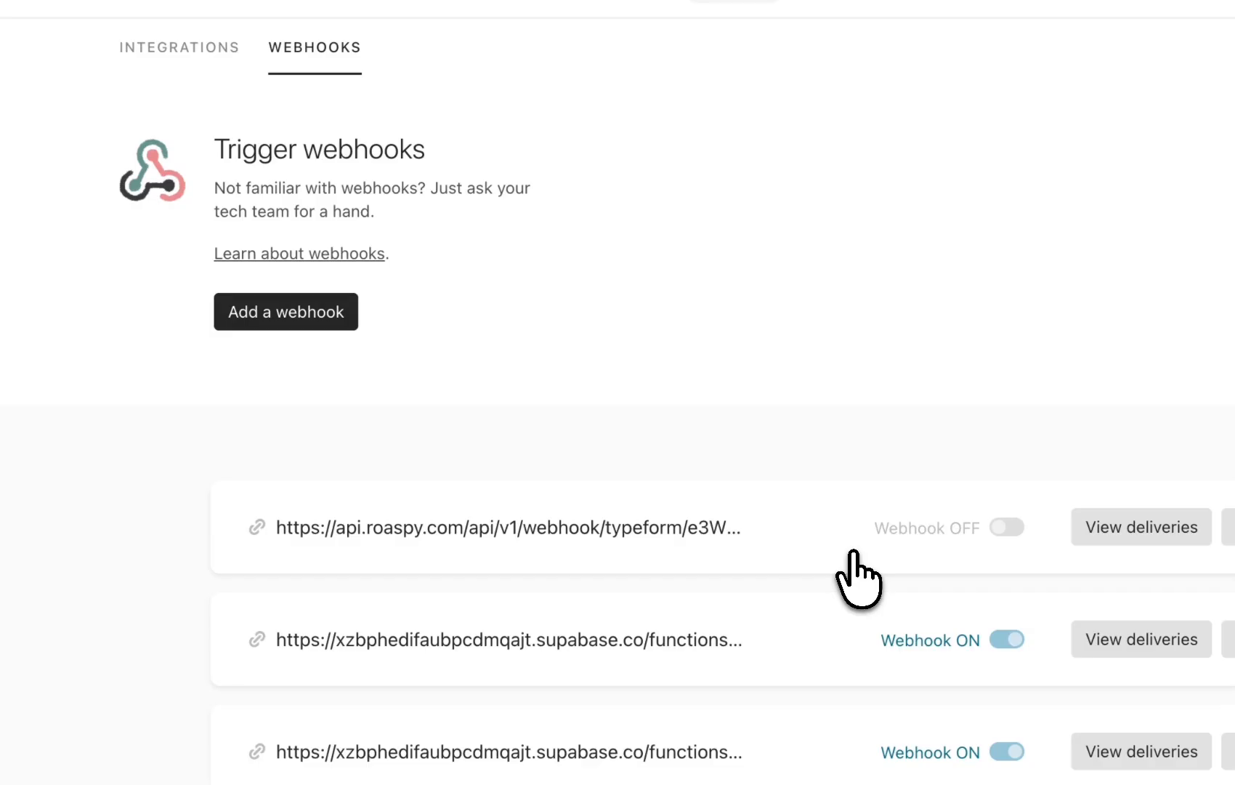
Enable and then delete the Roaspy e3W webhook from the Promo form's webhook list
scroll(856, 556, "down", 2)
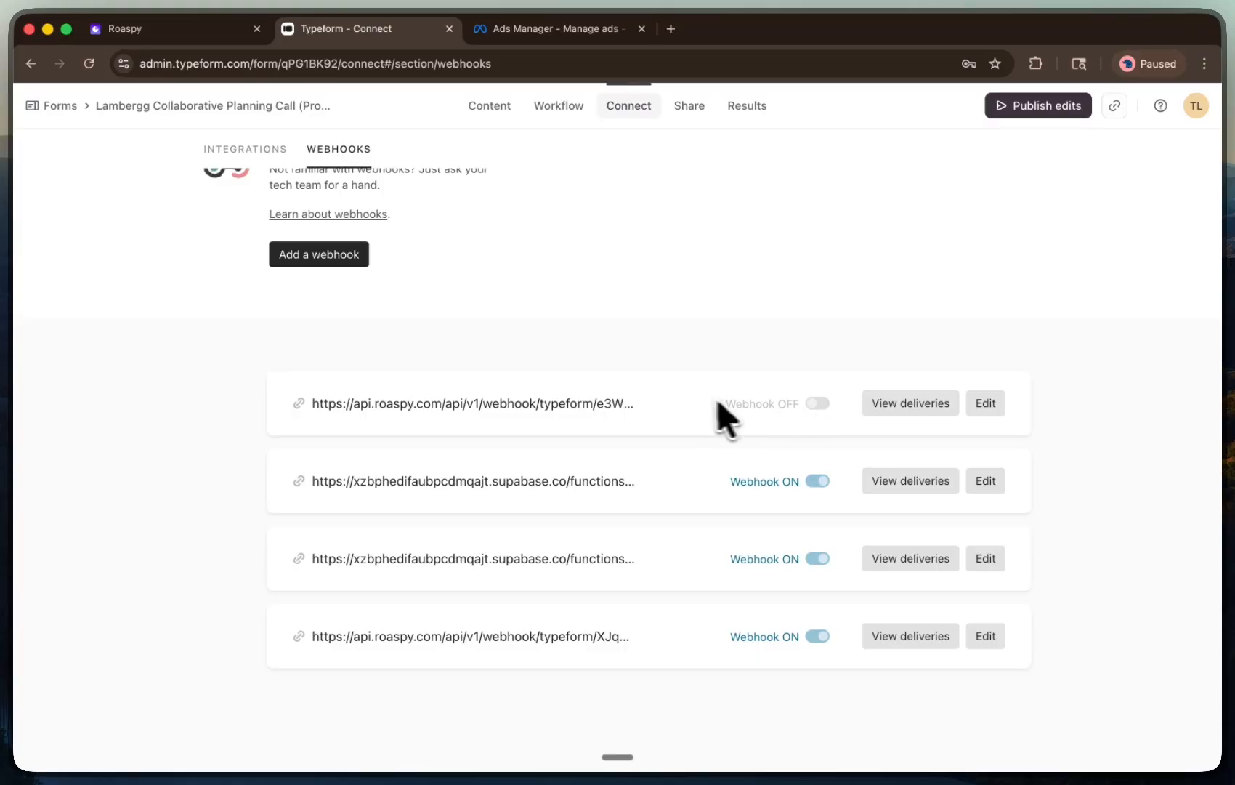
left_click(810, 407)
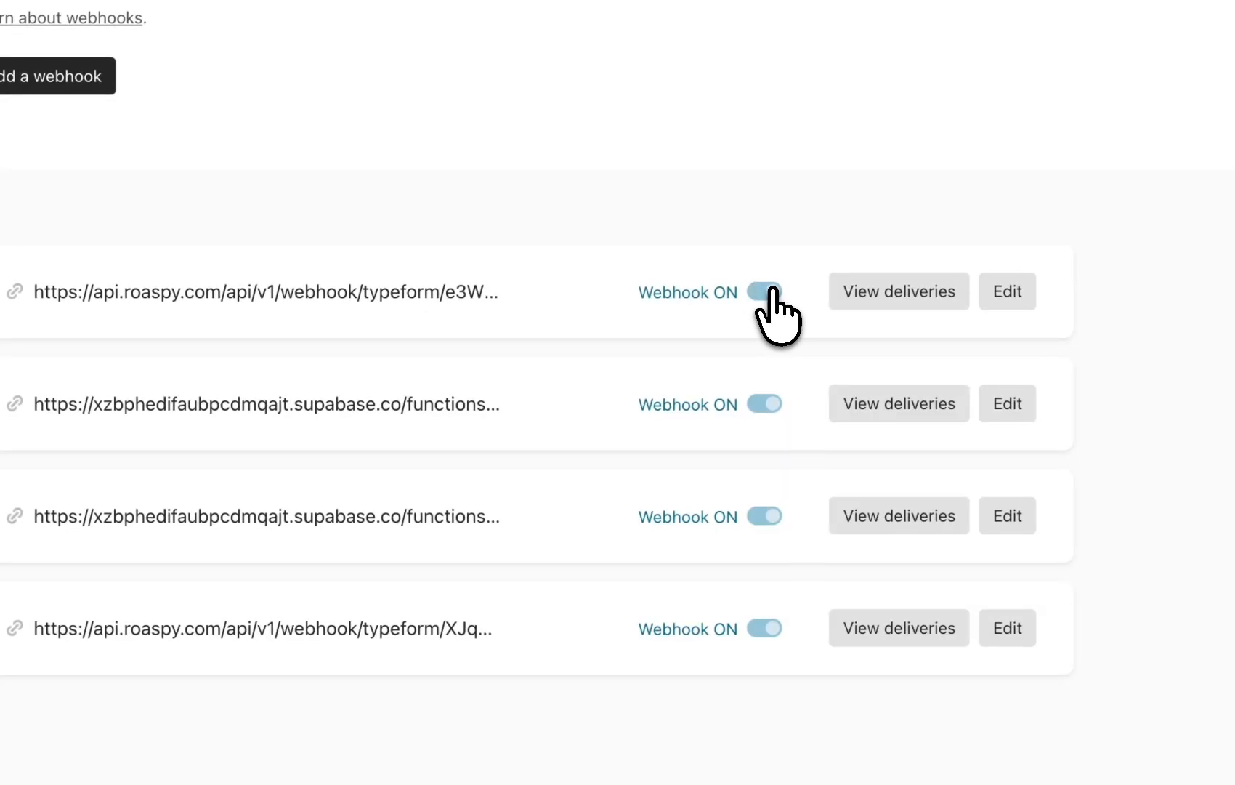
left_click(1006, 295)
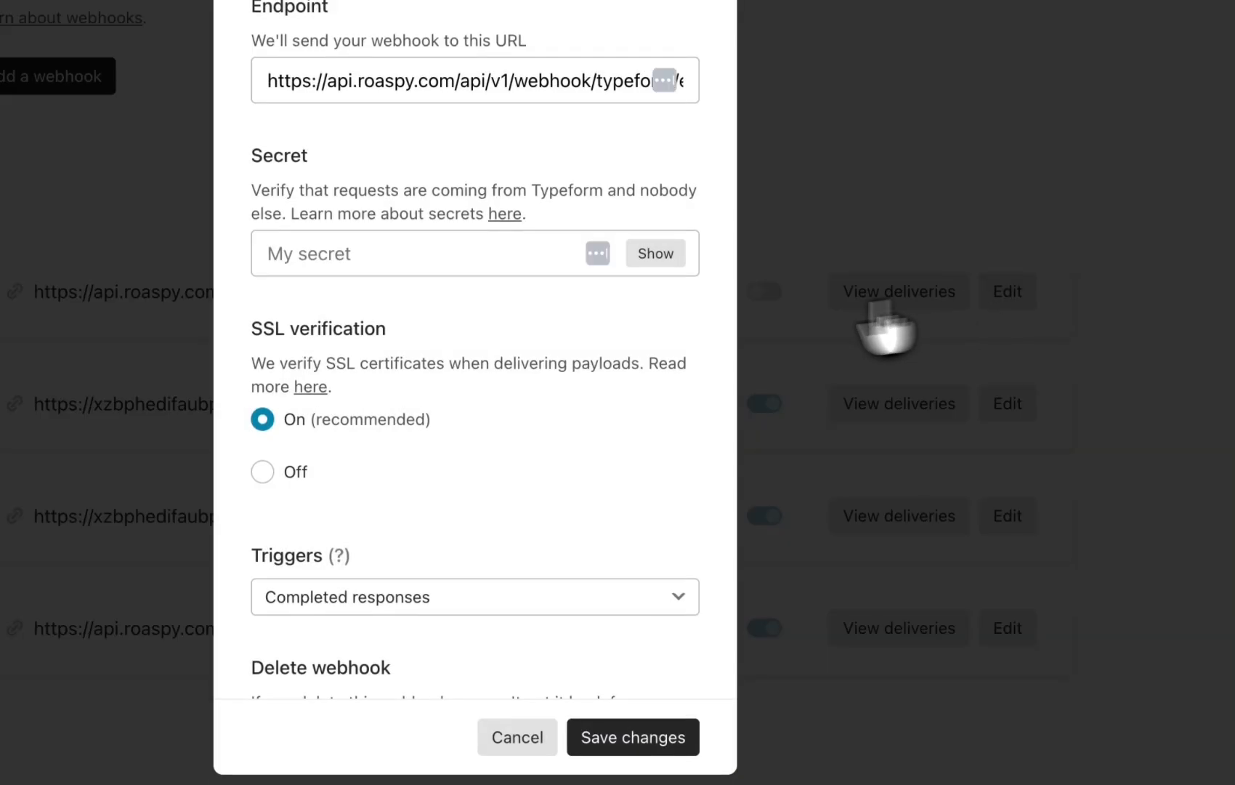
scroll(551, 463, "down", 5)
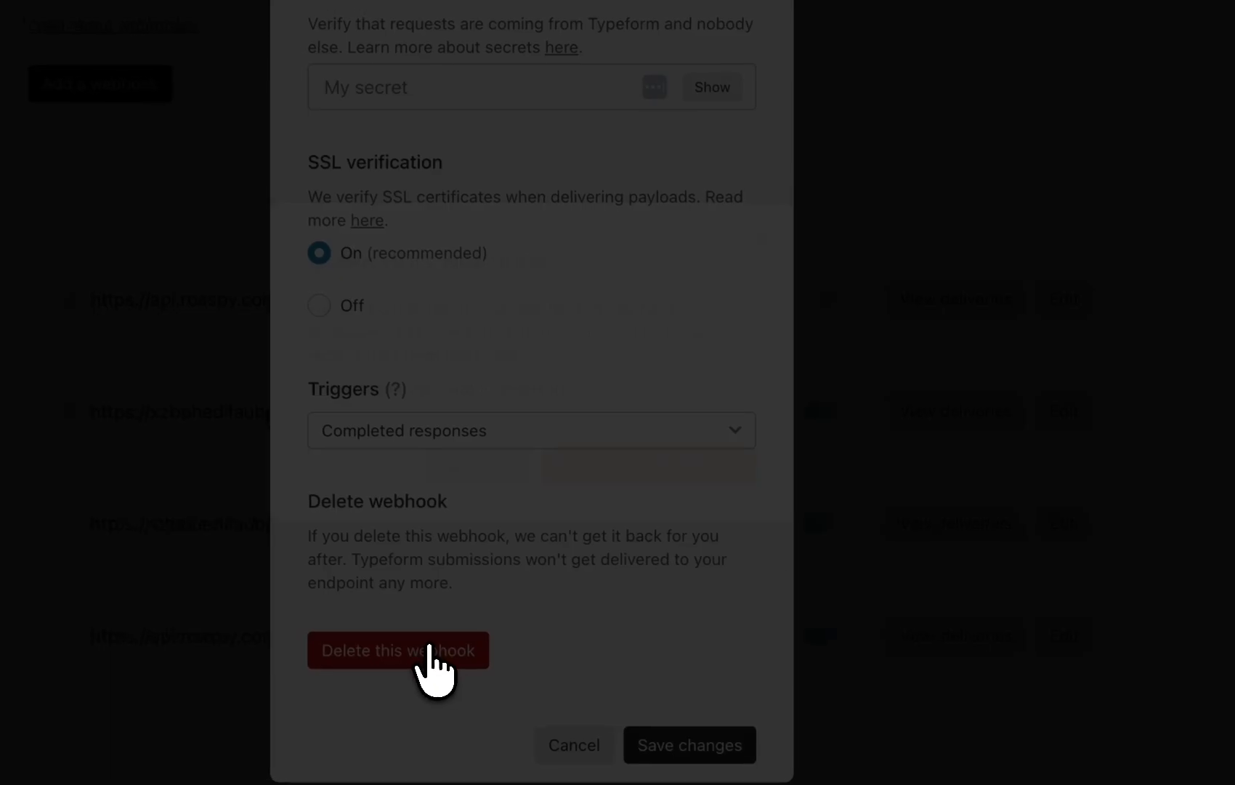
left_click(429, 647)
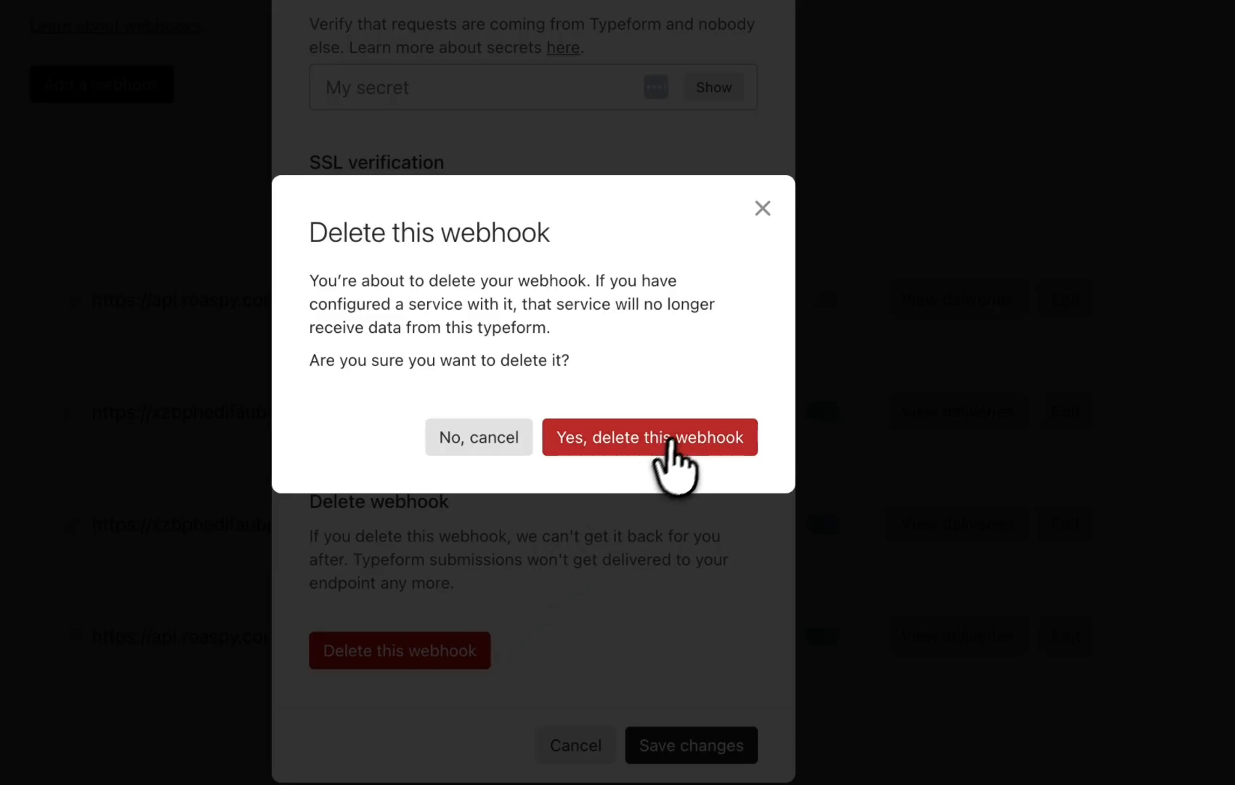
left_click(674, 438)
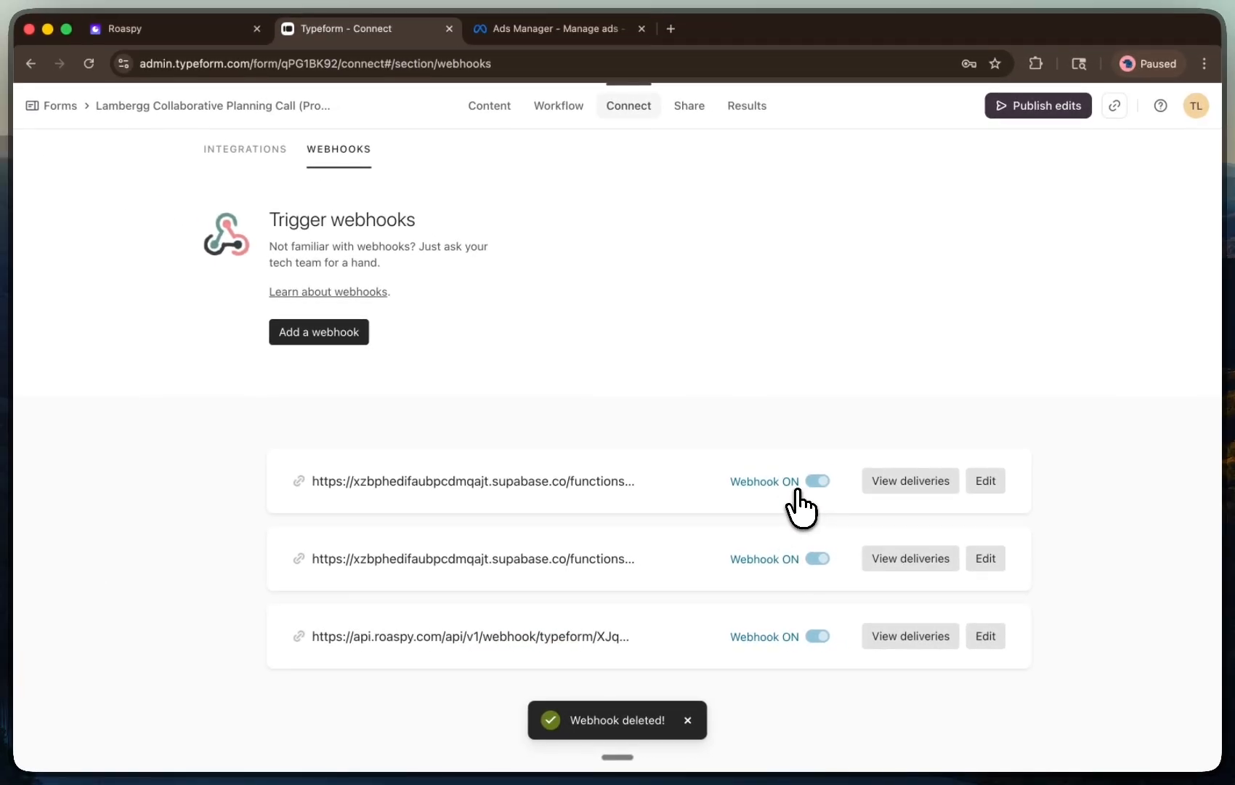
Open the webhooks section of the Lambergg Collaborative Planning Call (TY) form's Connect settings
left_click(61, 105)
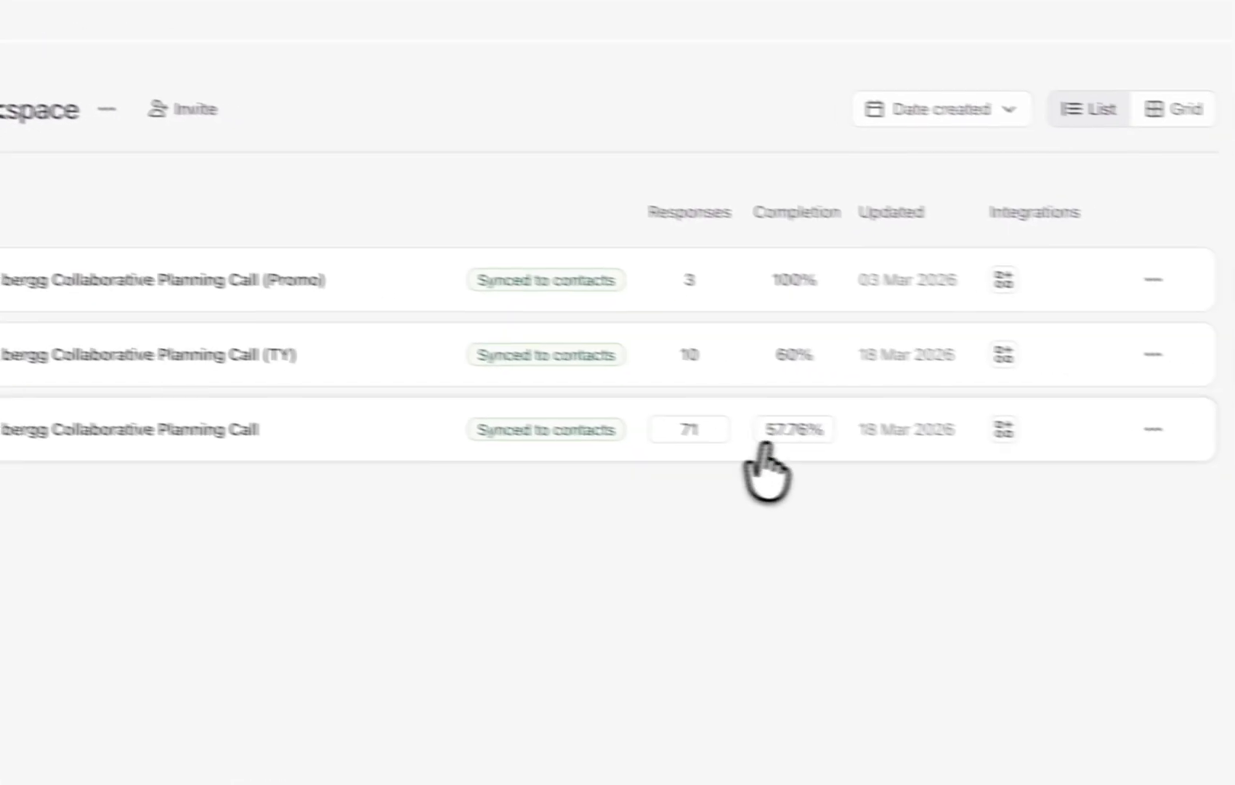
left_click(1154, 356)
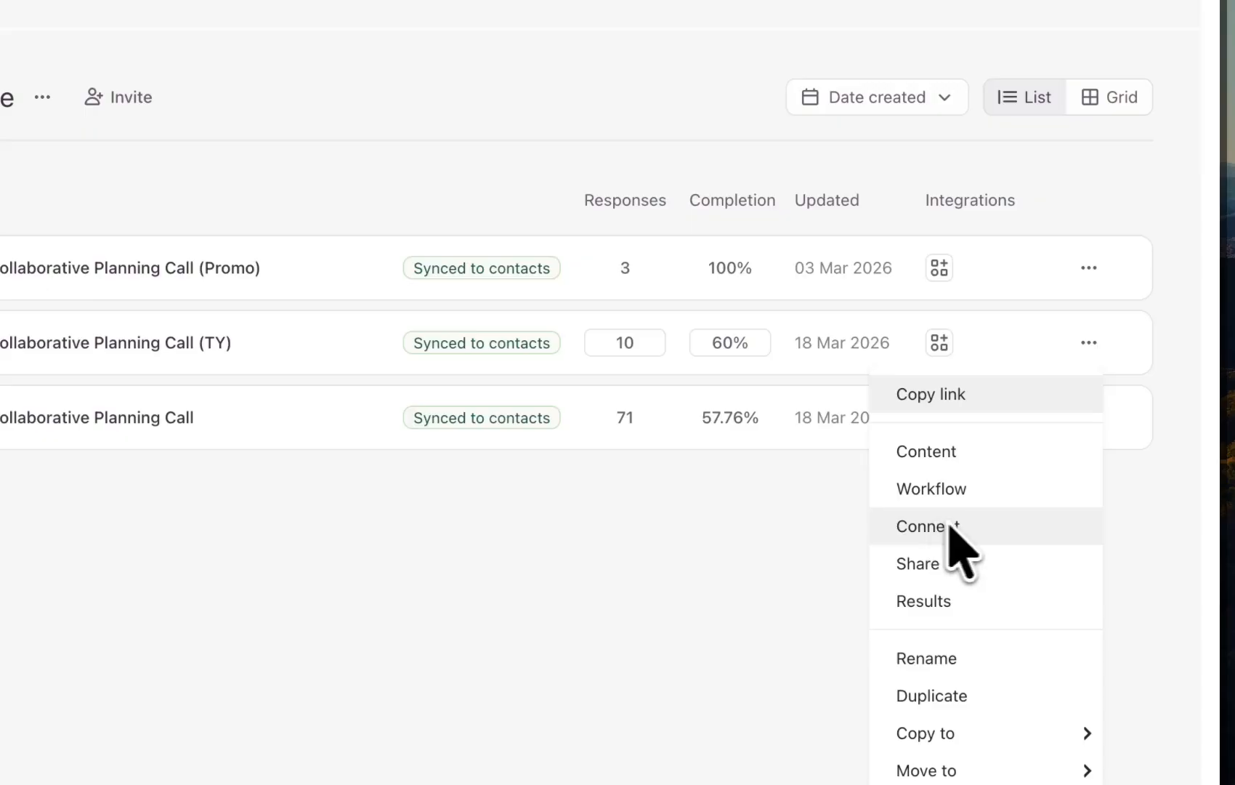
left_click(901, 529)
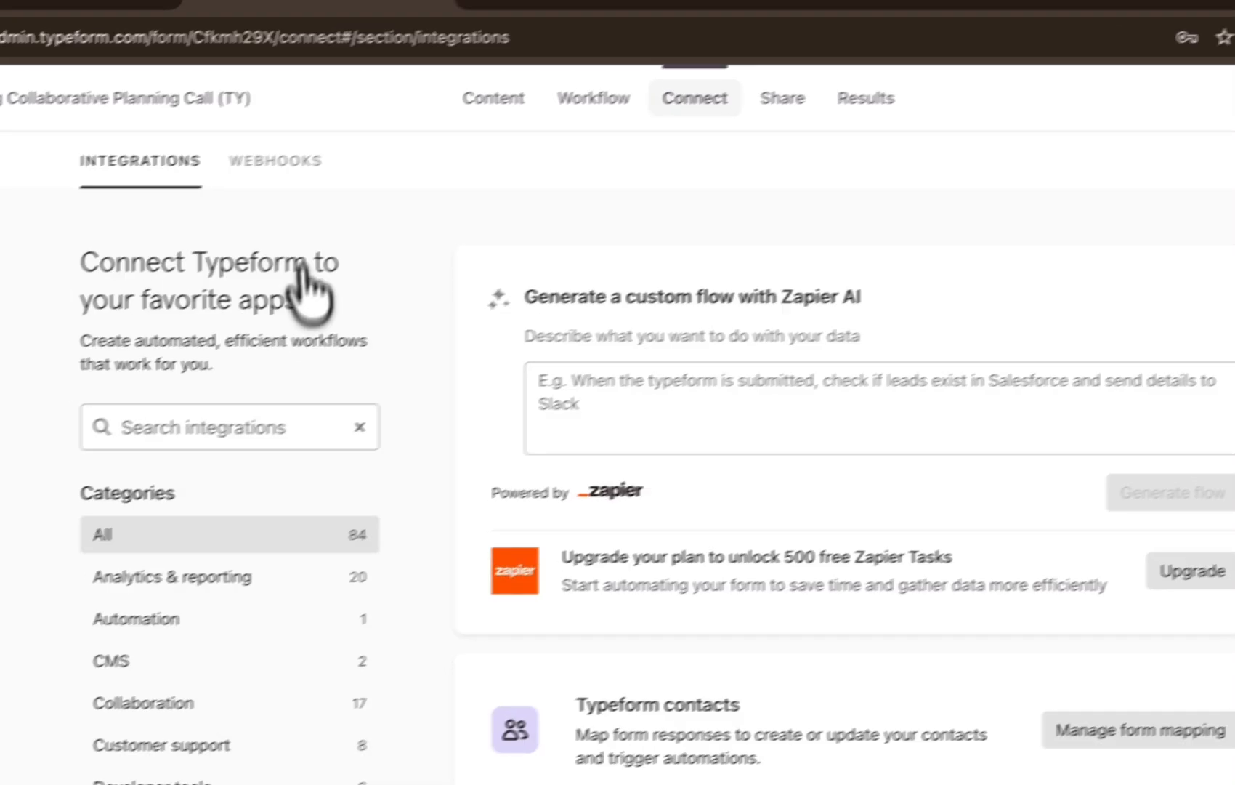
left_click(273, 163)
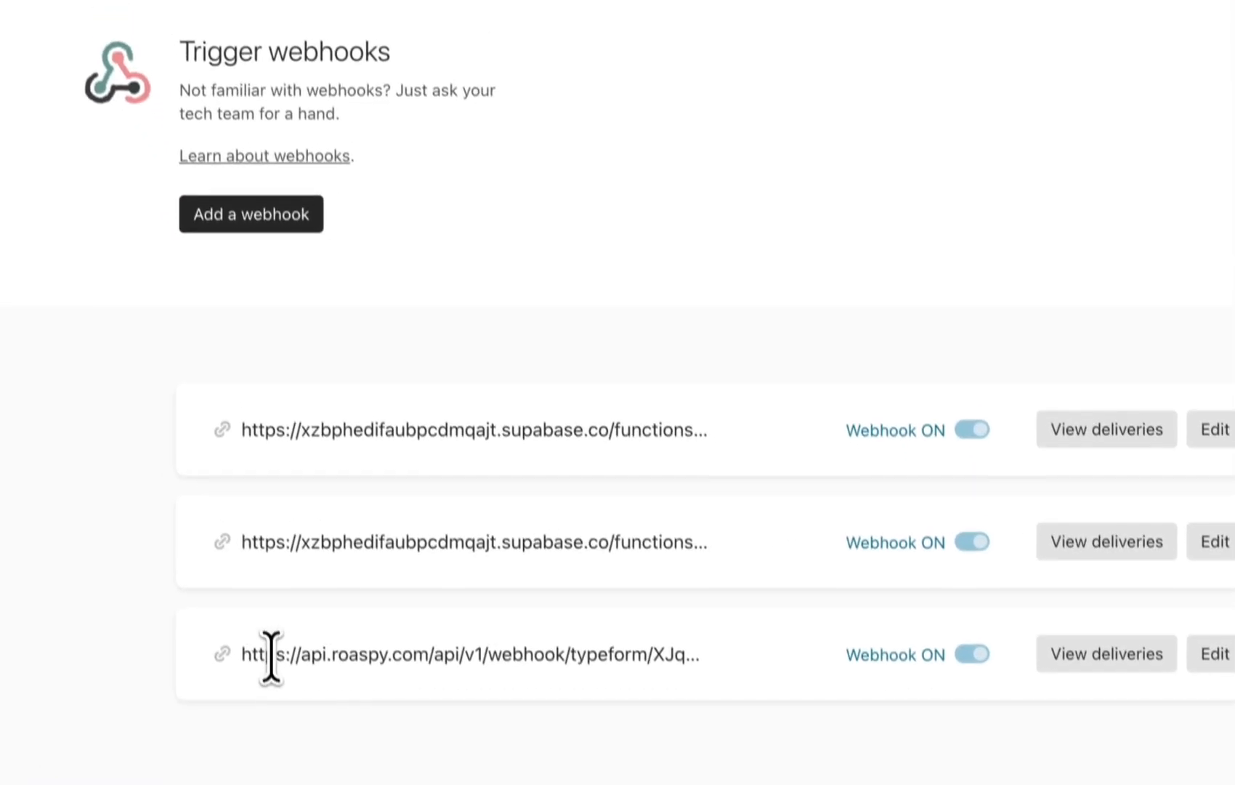
left_click_drag(264, 595, 634, 591)
left_click(278, 236)
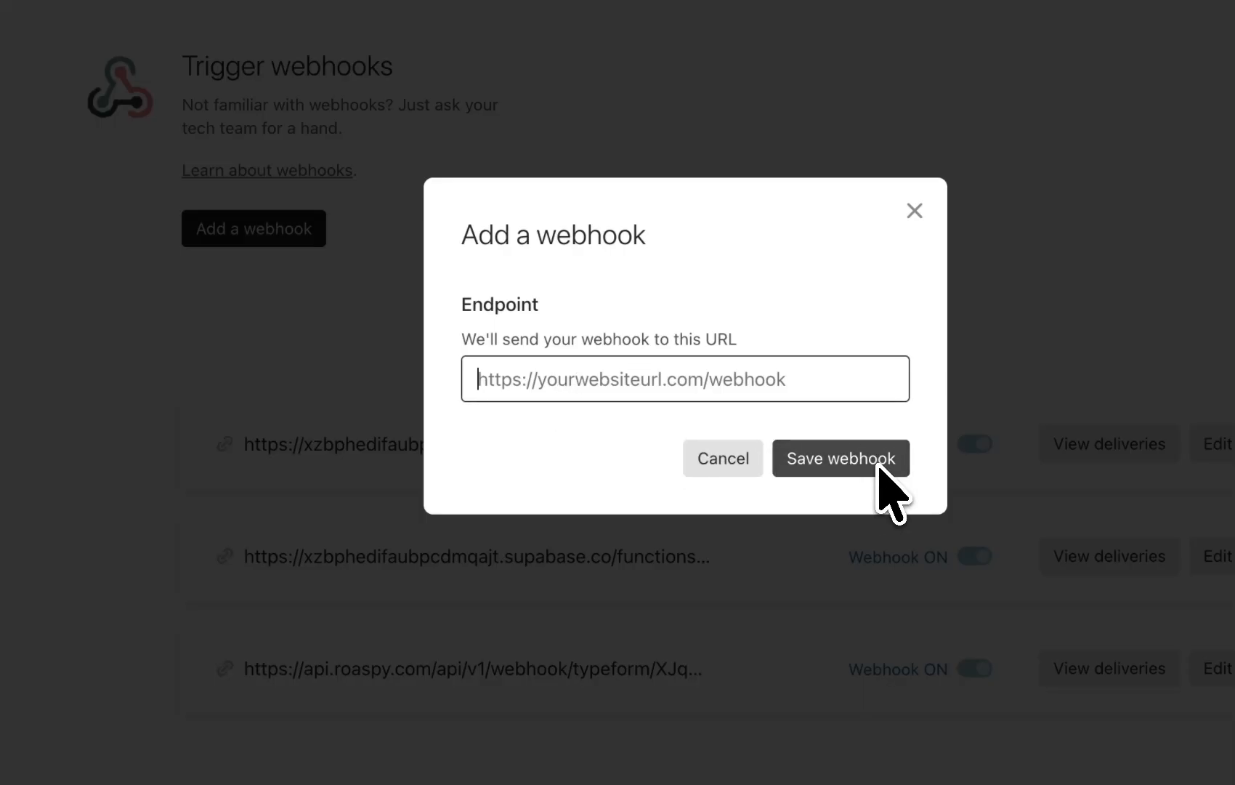
left_click(914, 211)
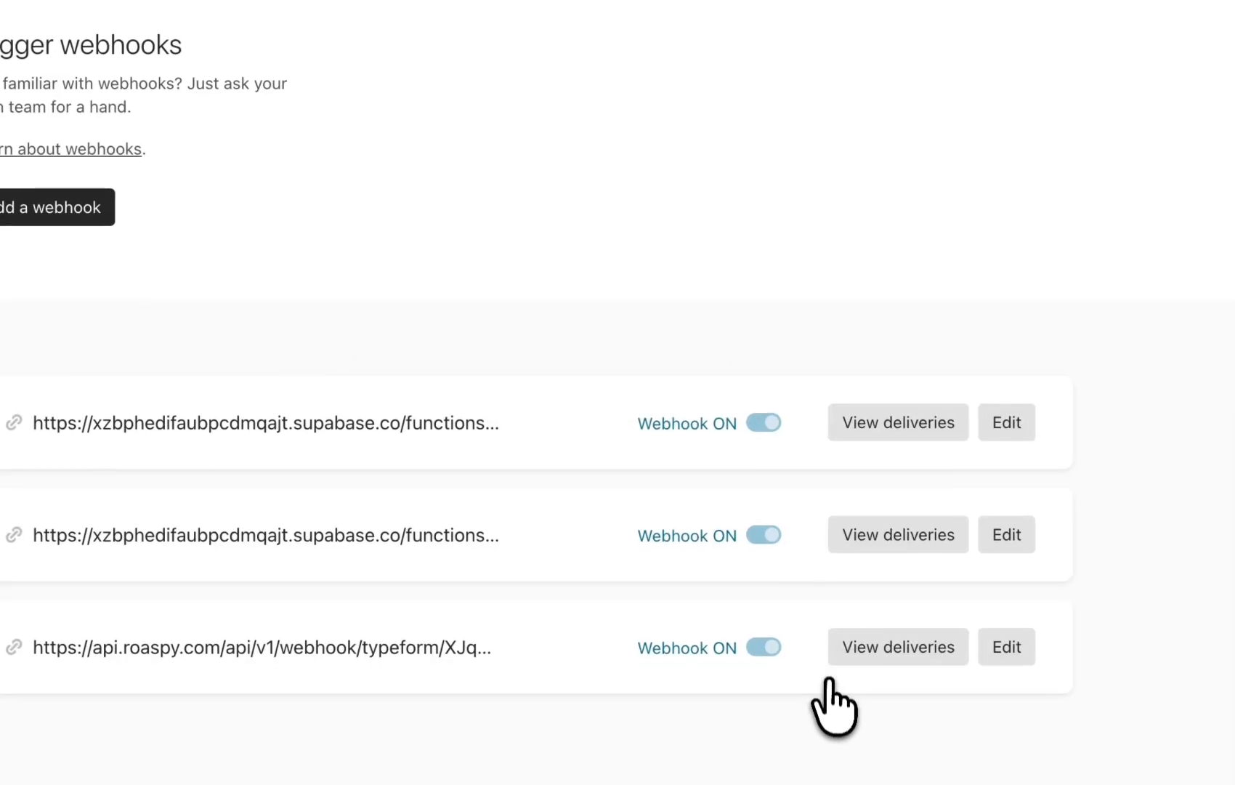
Add a webhook with the copied Roaspy Test webhook URL to the TY form and review its edit settings
left_click(29, 209)
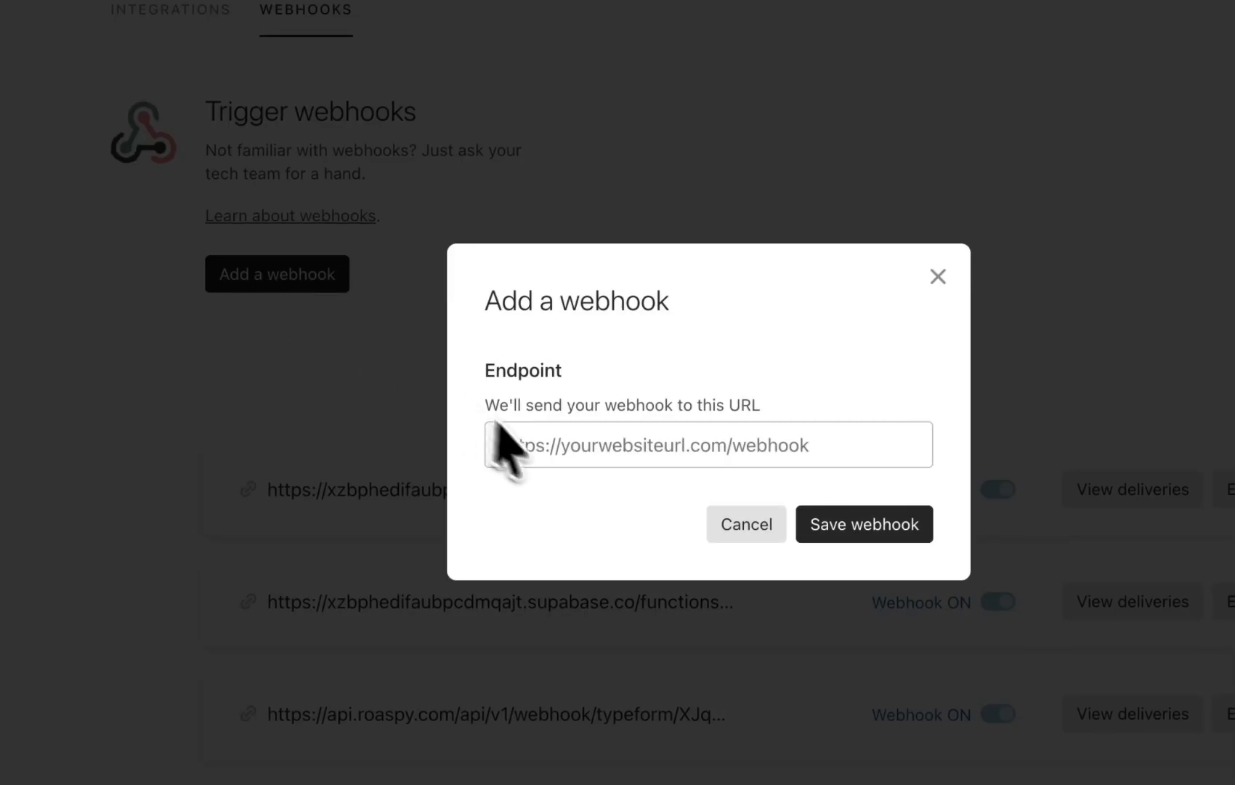
left_click(853, 524)
left_click(1007, 465)
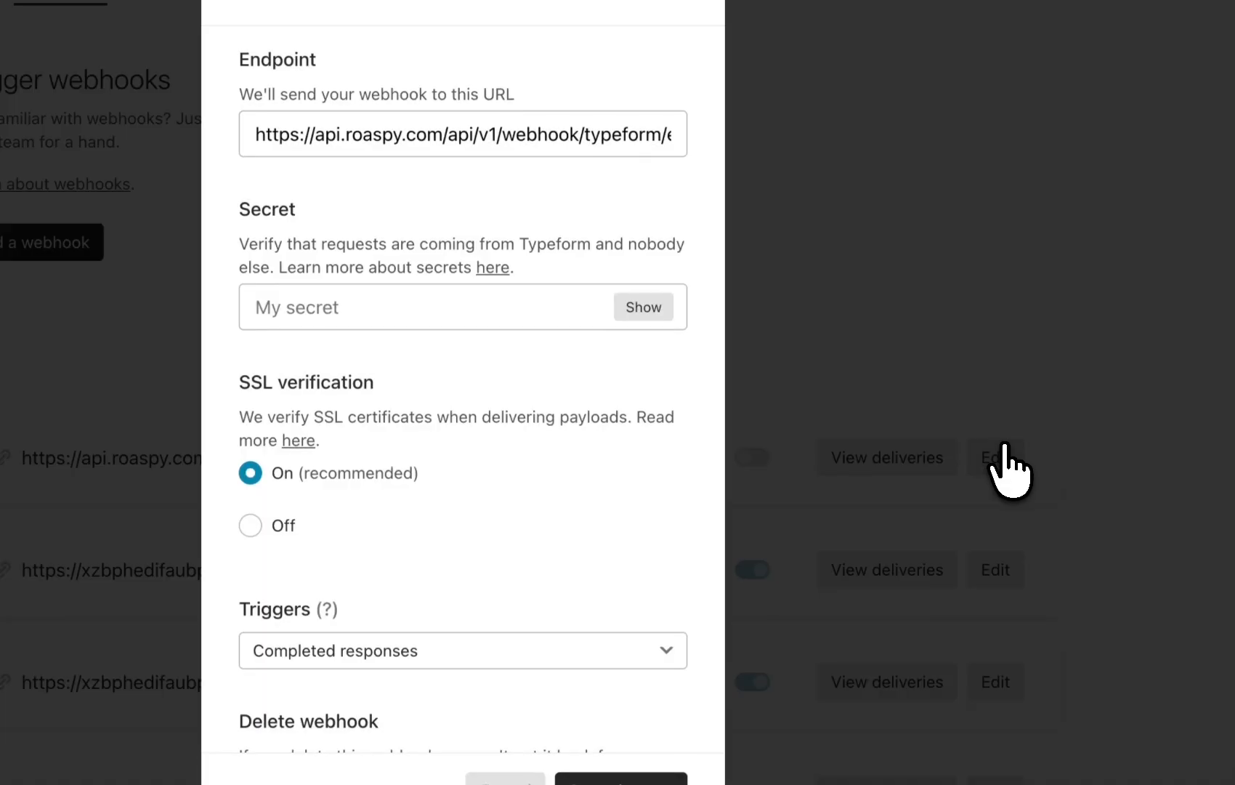
scroll(582, 374, "down", 3)
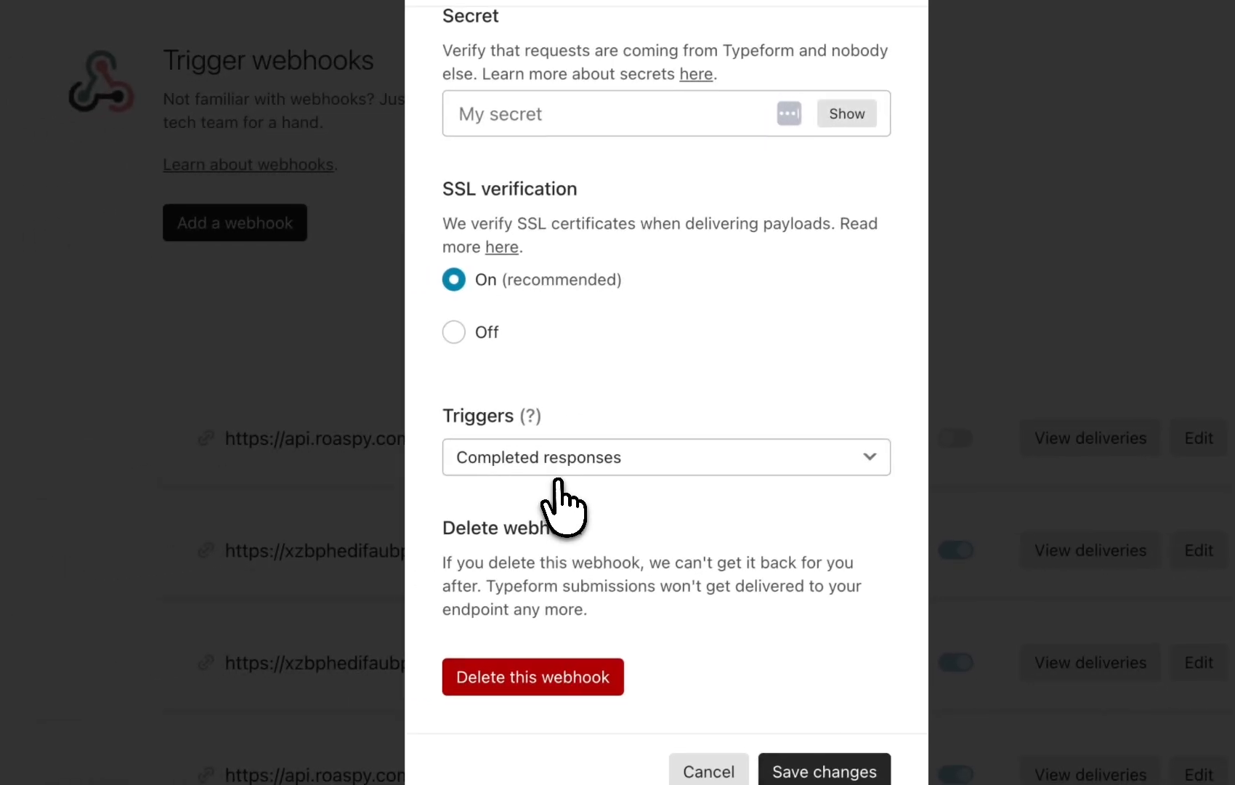
scroll(381, 517, "up", 5)
scroll(561, 468, "down", 2)
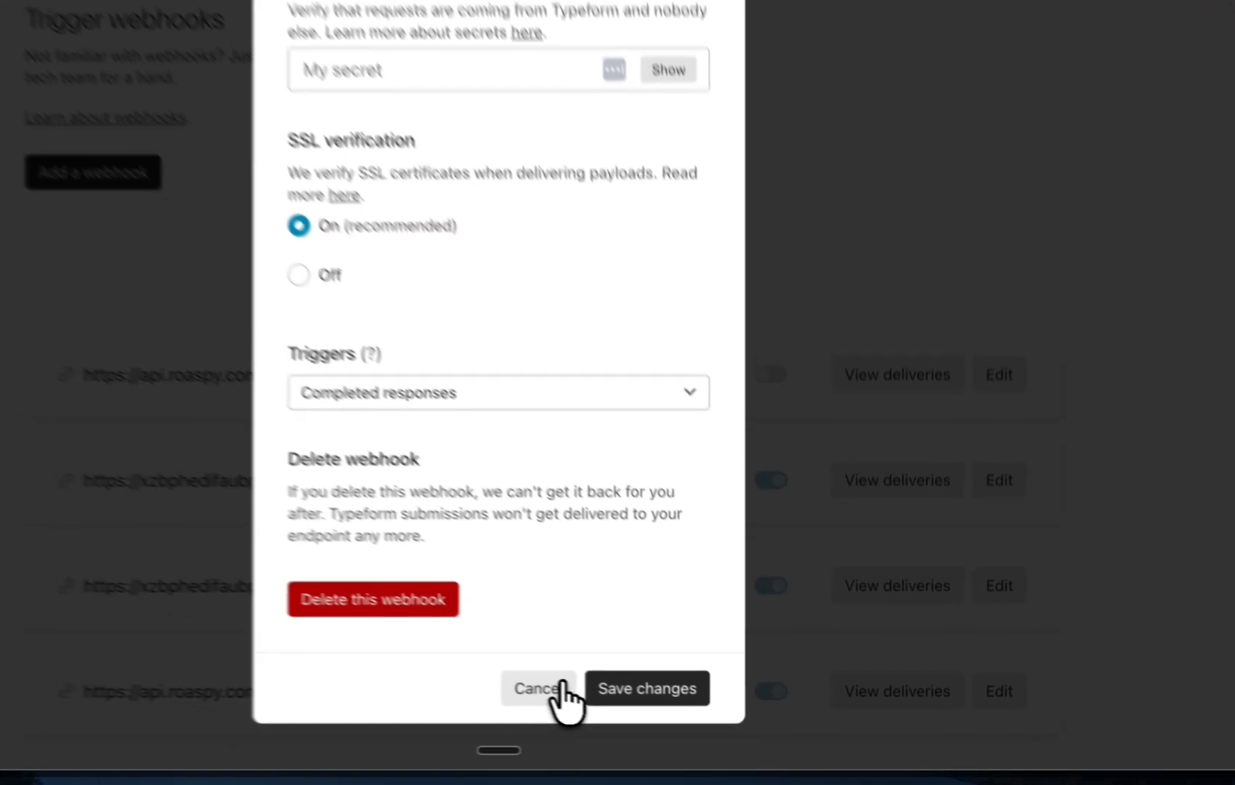
left_click(705, 712)
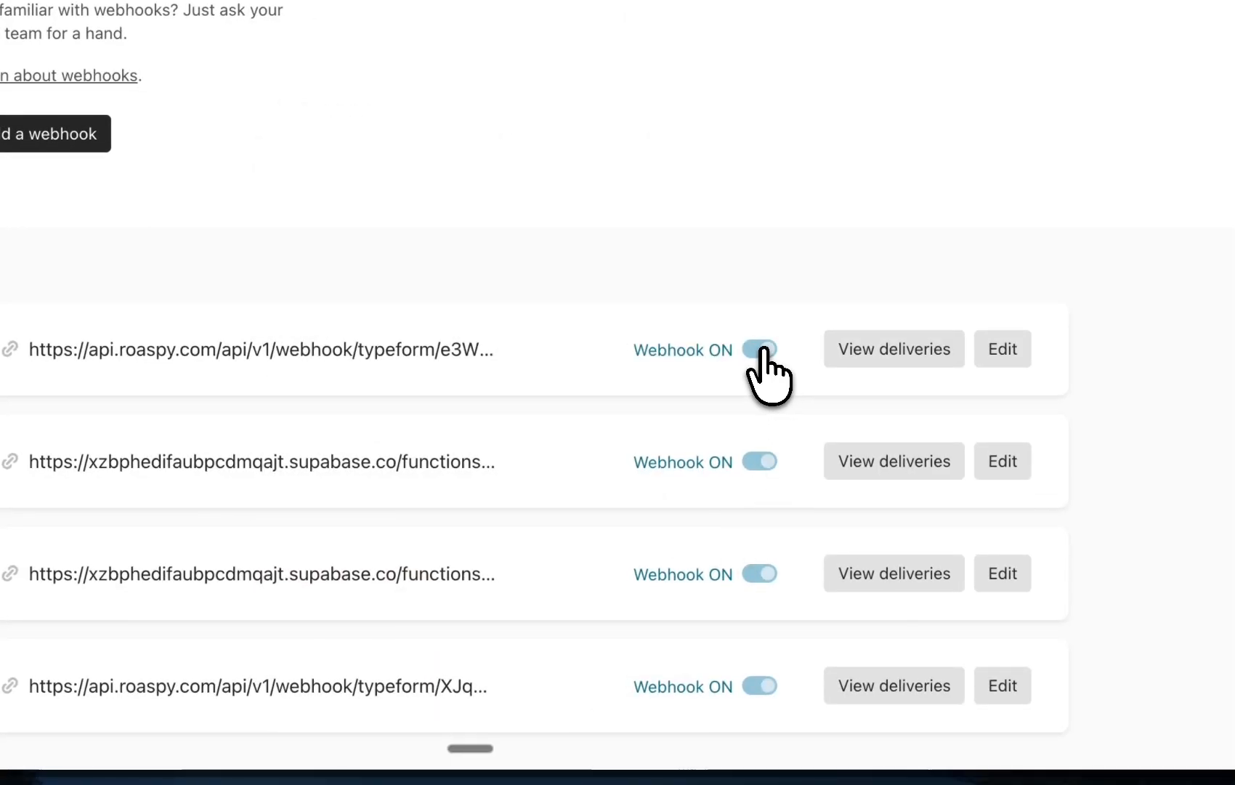
Delete the newly added Roaspy Test webhook from the TY form
left_click(1001, 357)
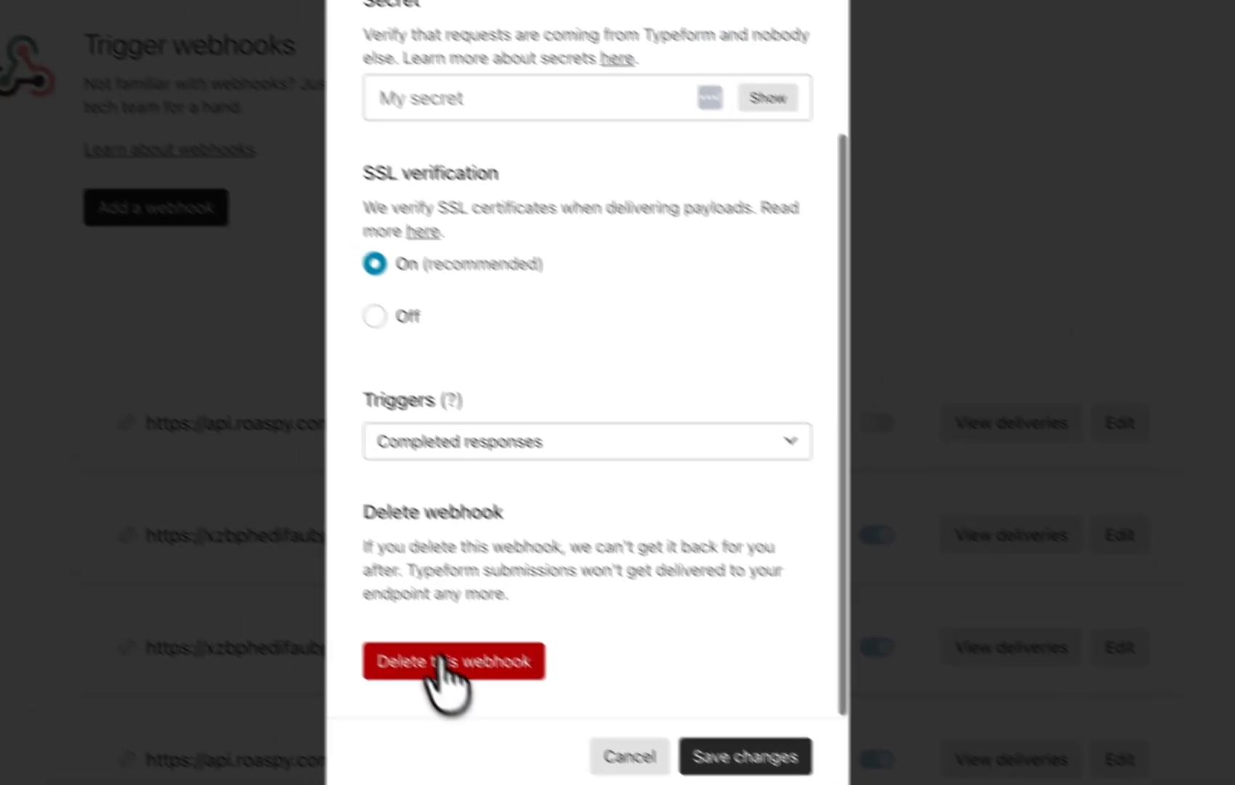
left_click(437, 665)
left_click(753, 471)
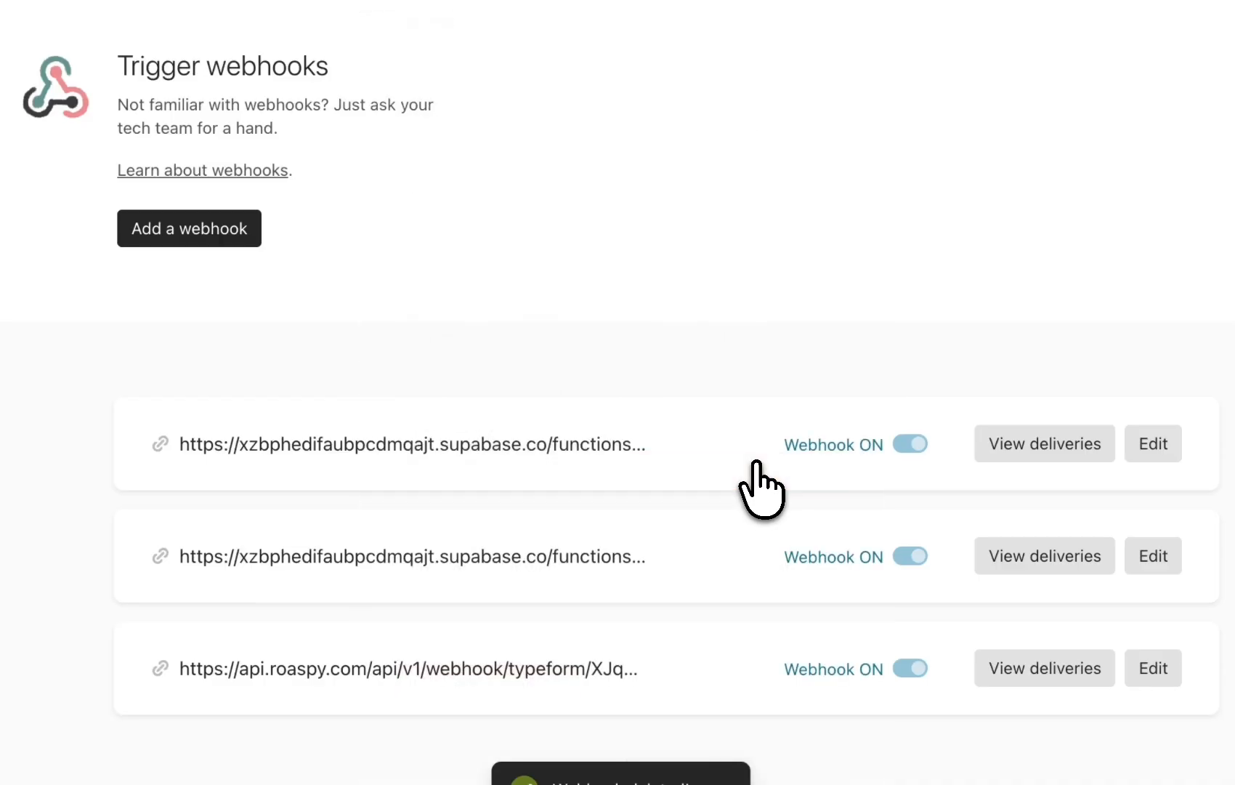
Copy the share link of the Lambergg Collaborative Planning Call (Promo) form from the forms list
left_click(215, 46)
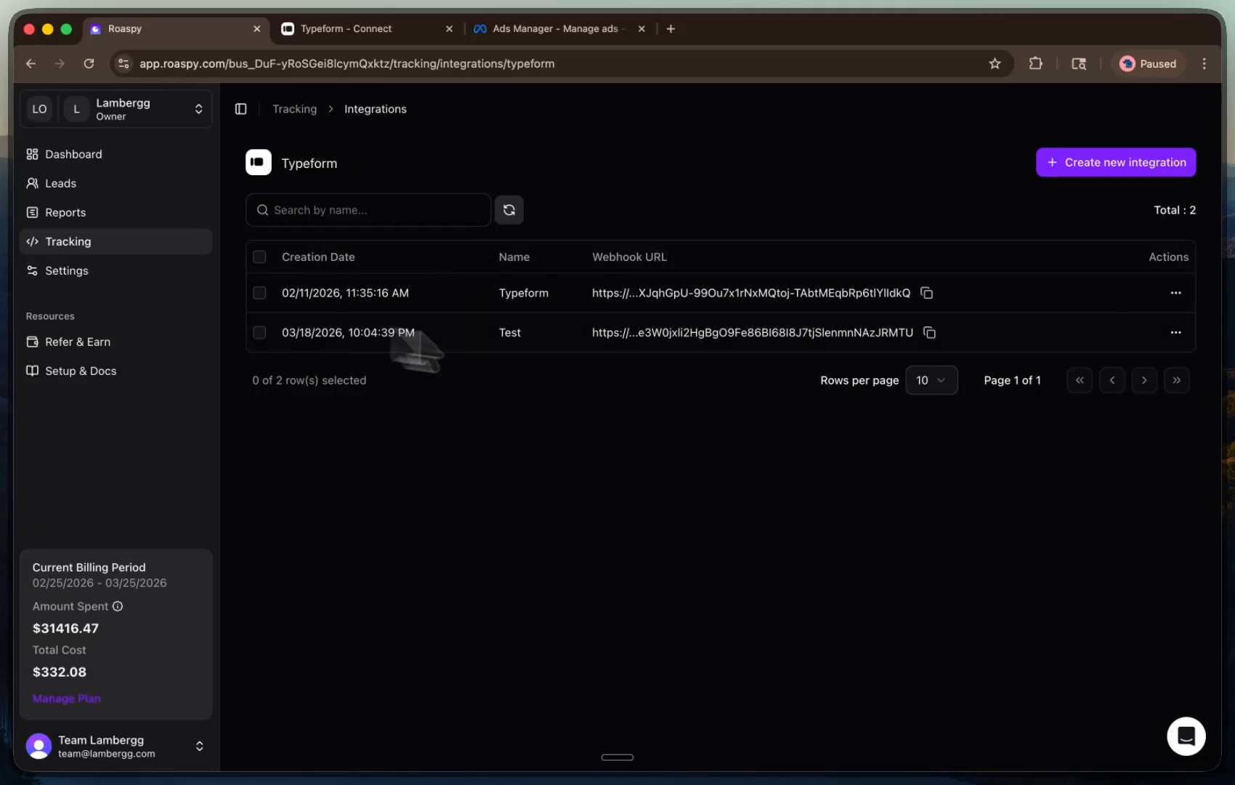
left_click(348, 30)
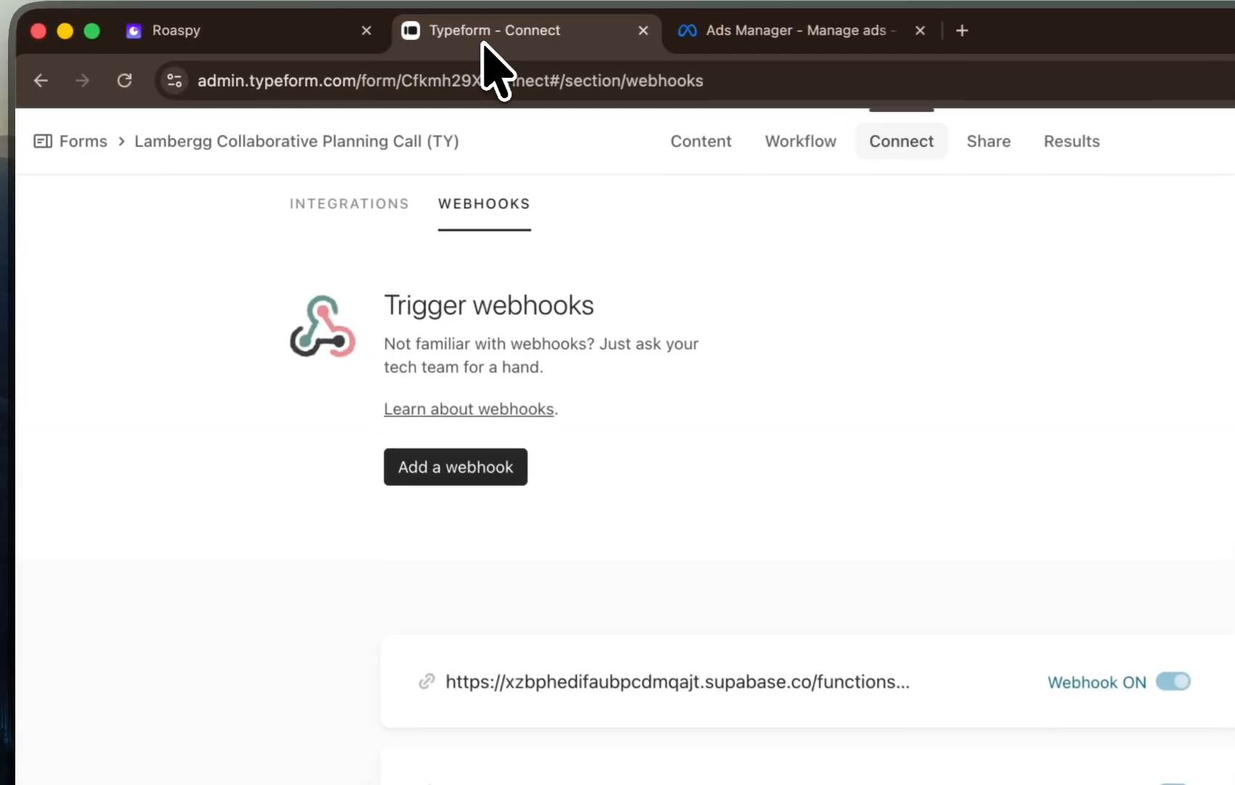
left_click(79, 140)
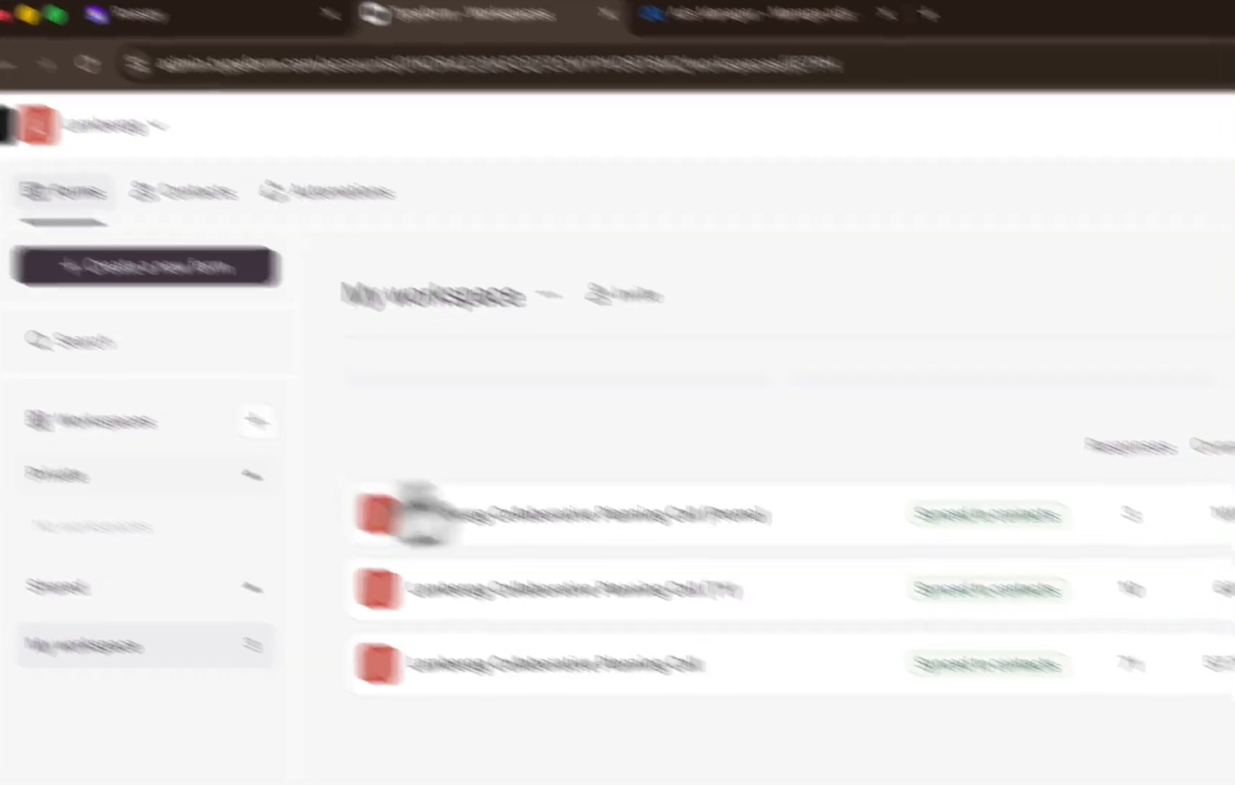
left_click(1089, 462)
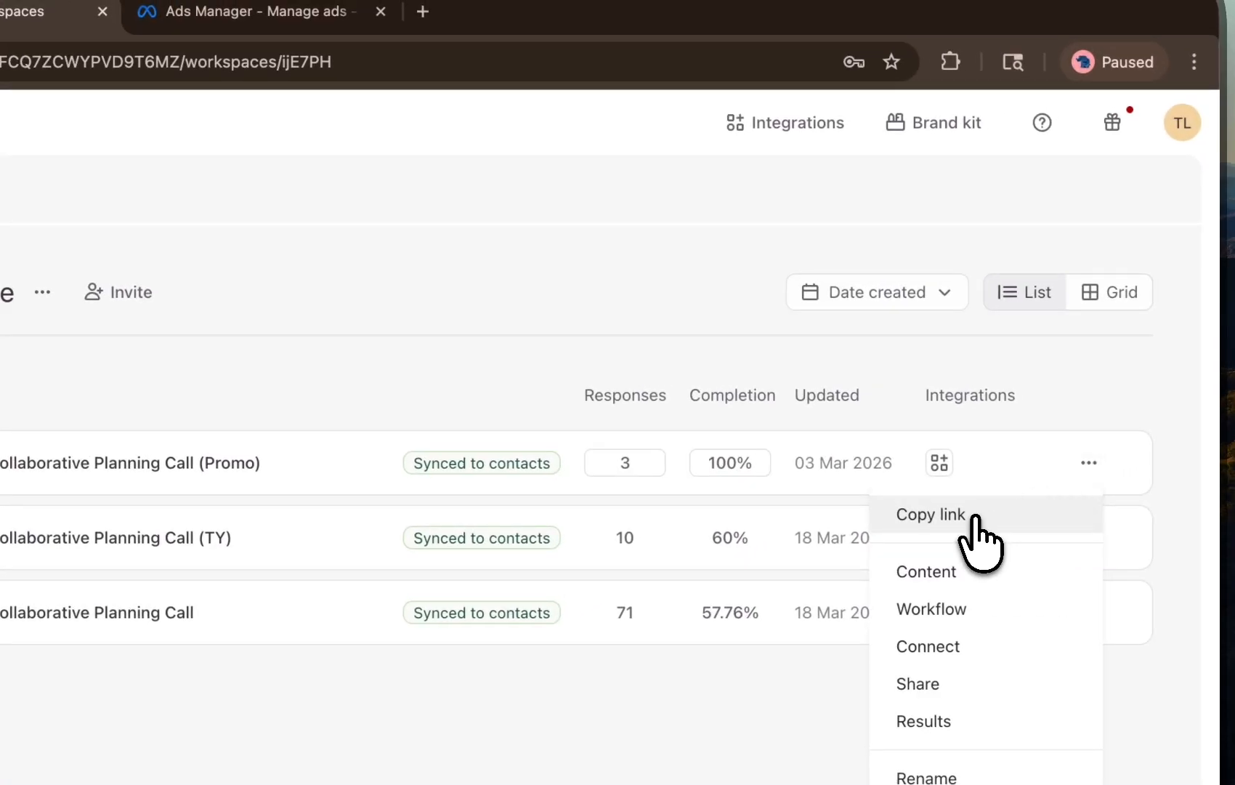
left_click(974, 517)
Open a new browser tab and paste the Promo form link into the address bar
left_click(606, 55)
key("ctrl+v")
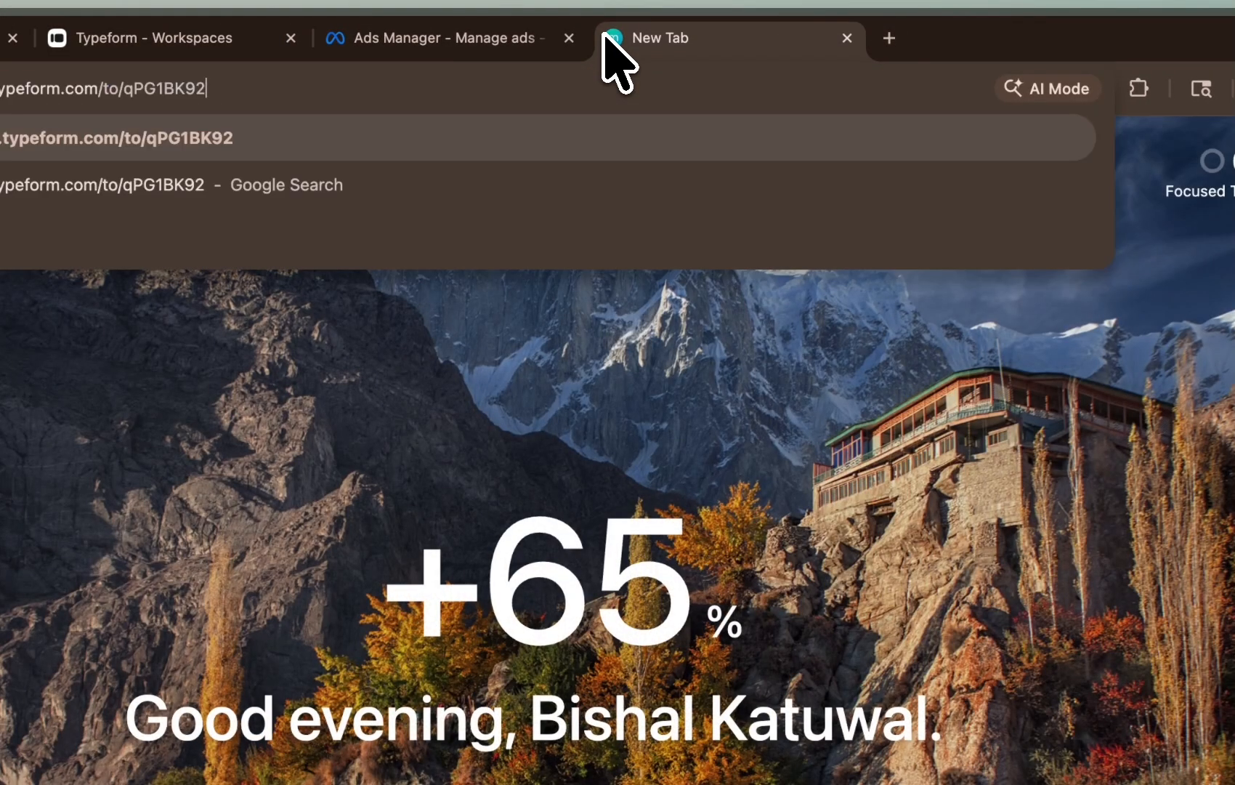